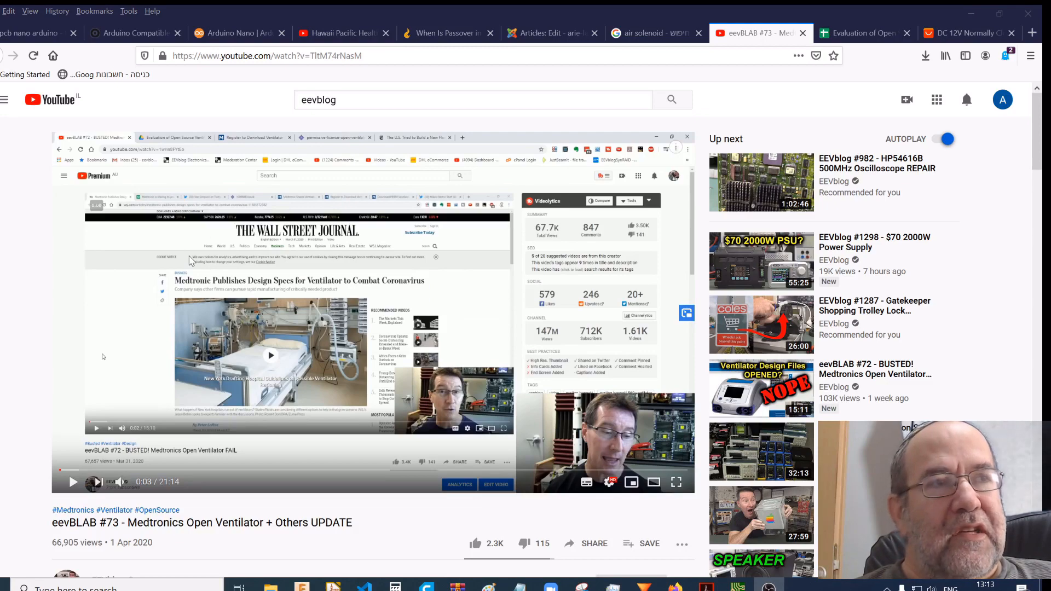
Open the linked list of open source ventilator projects from the description of the EEVblog Medtronics video
scroll(191, 260, "down", 2)
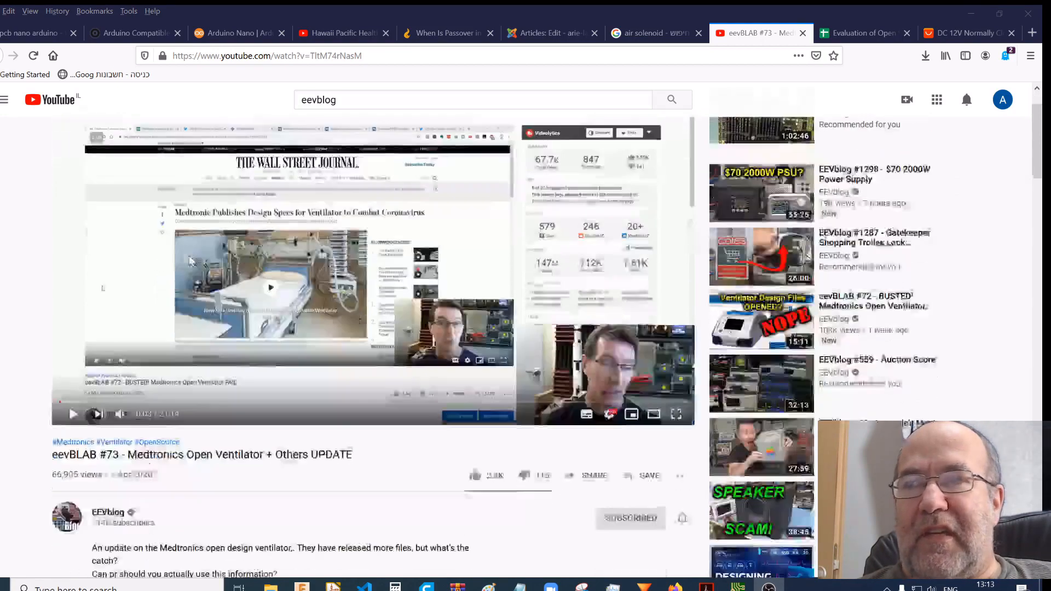
scroll(191, 260, "down", 1)
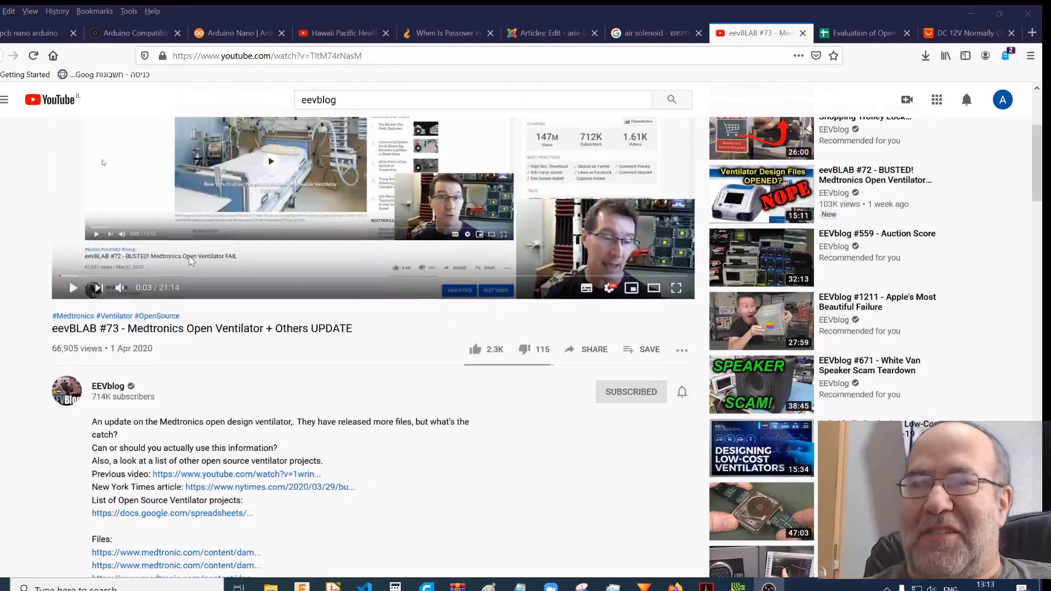
scroll(302, 445, "down", 1)
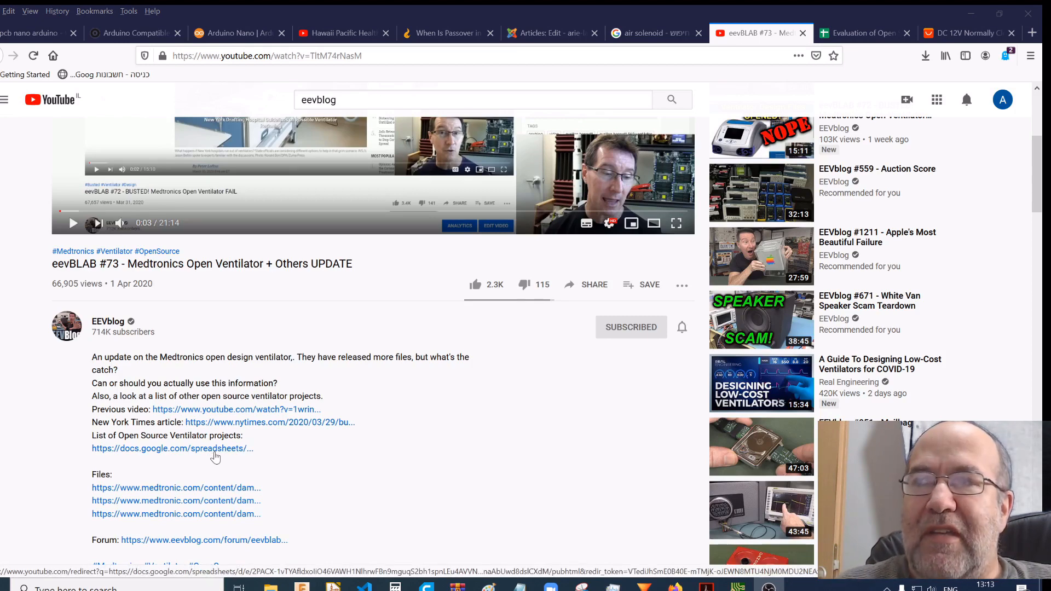
left_click(215, 449)
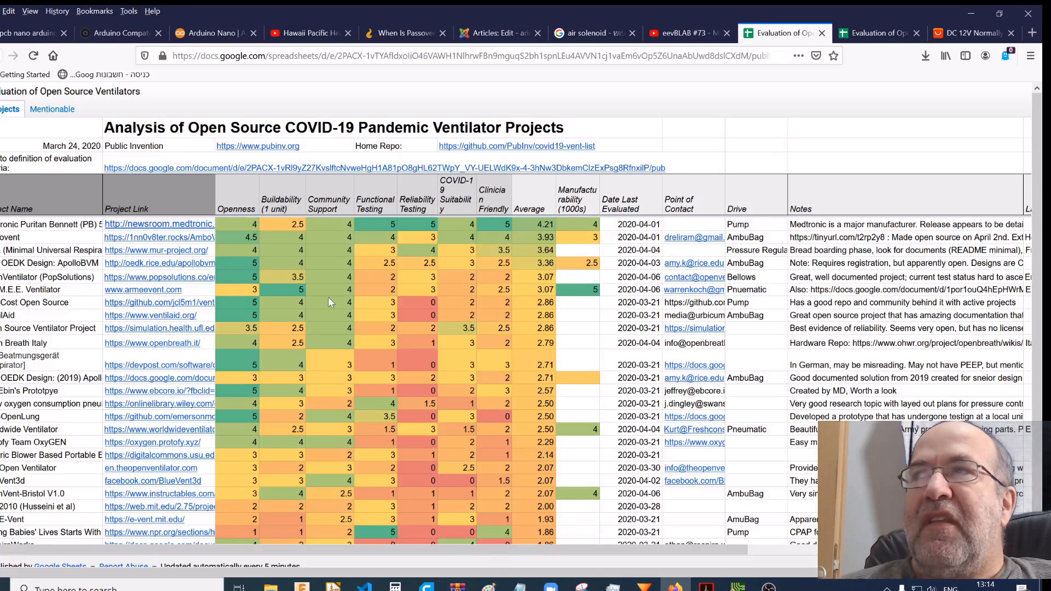
Open the AmboVent project link in the evaluation spreadsheet and review its specifications, certification notice, device images and panel layout
left_click(150, 240)
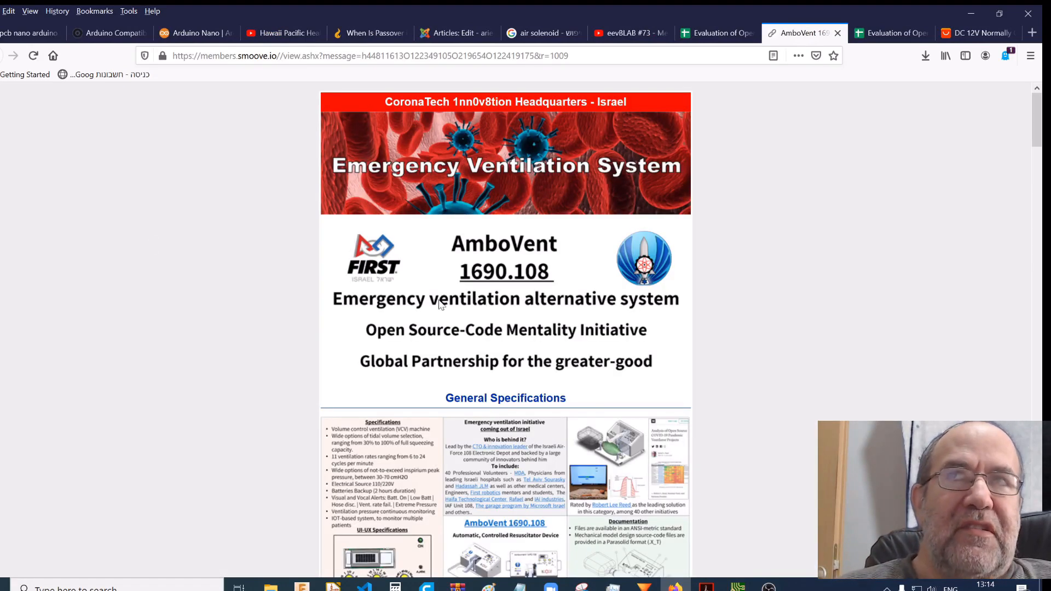
scroll(596, 383, "down", 3)
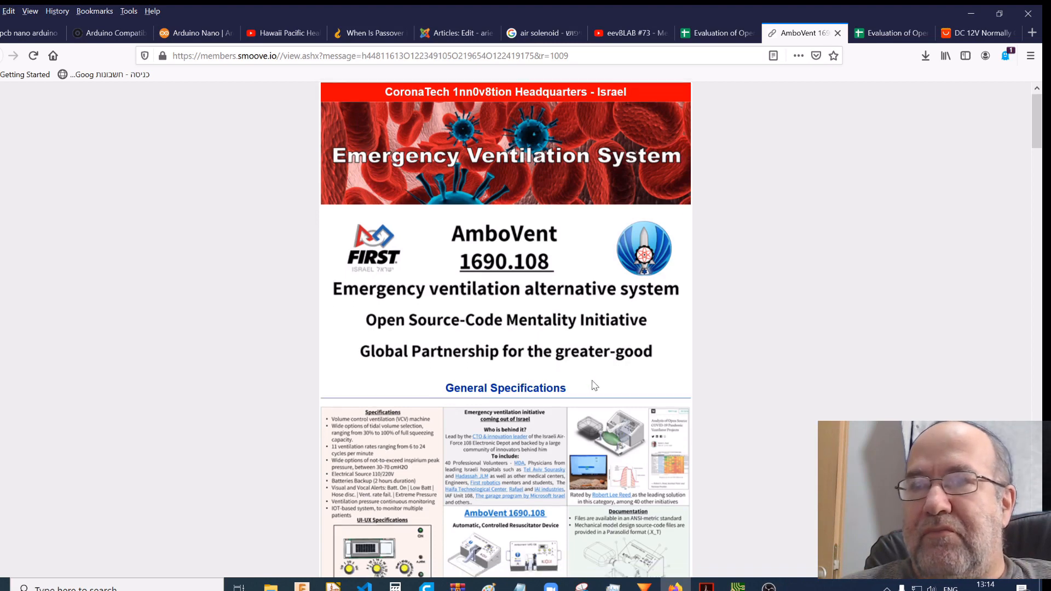
scroll(592, 385, "down", 3)
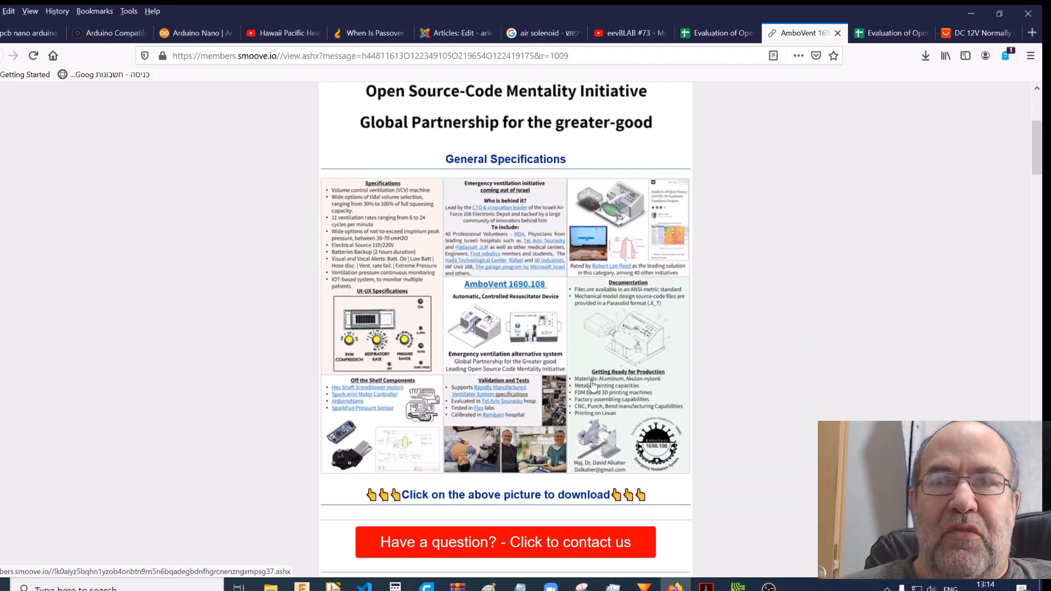
scroll(592, 384, "down", 6)
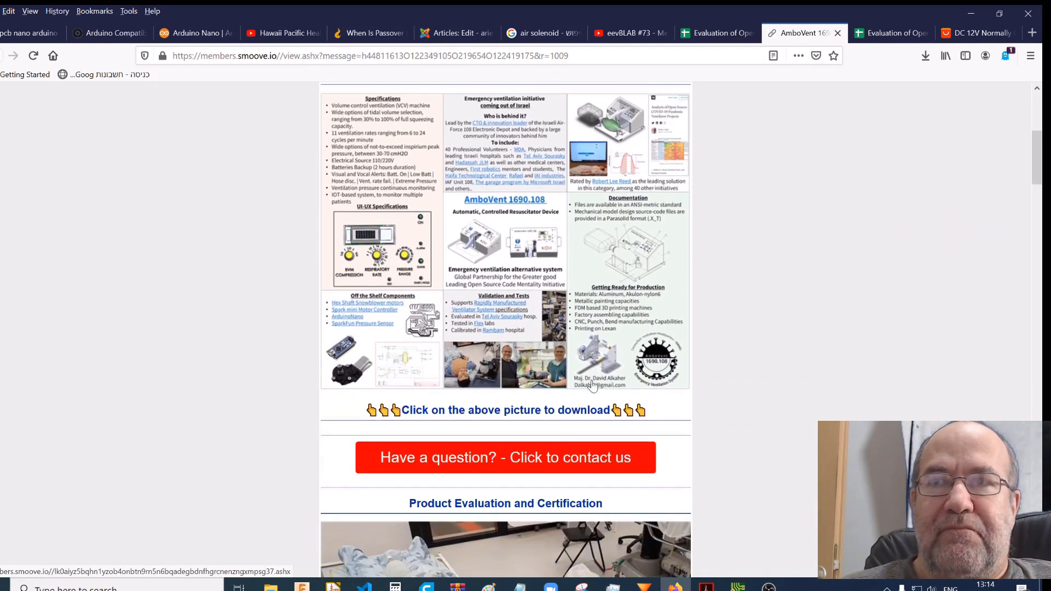
scroll(592, 385, "down", 2)
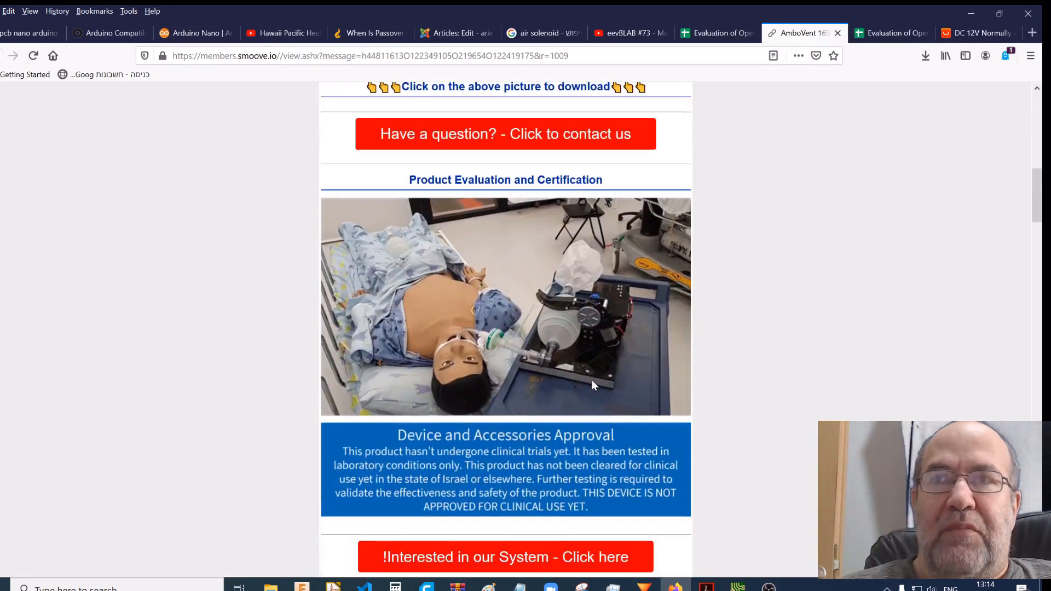
scroll(557, 324, "down", 7)
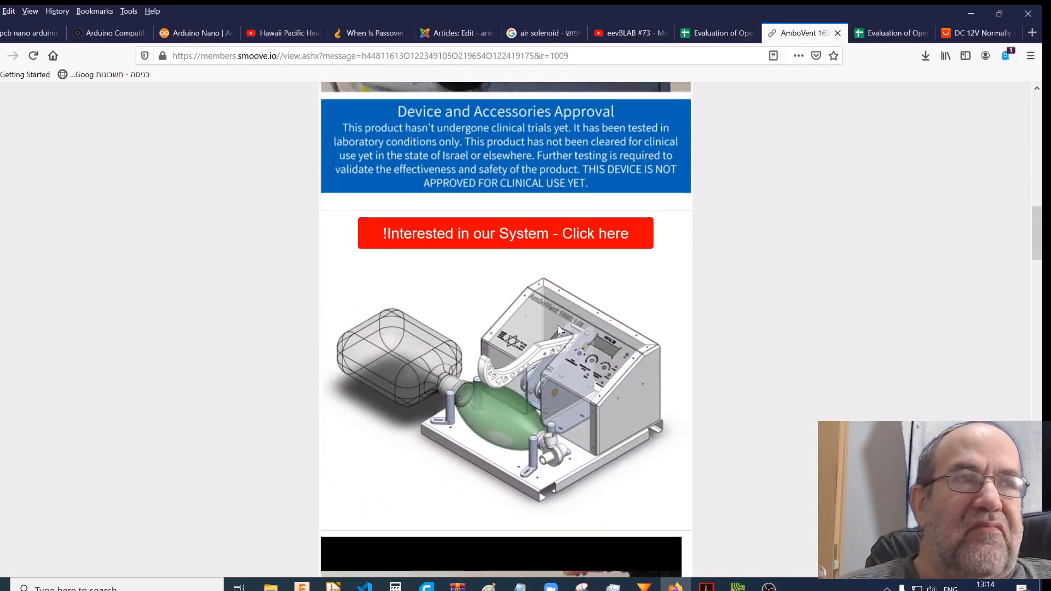
scroll(557, 324, "down", 4)
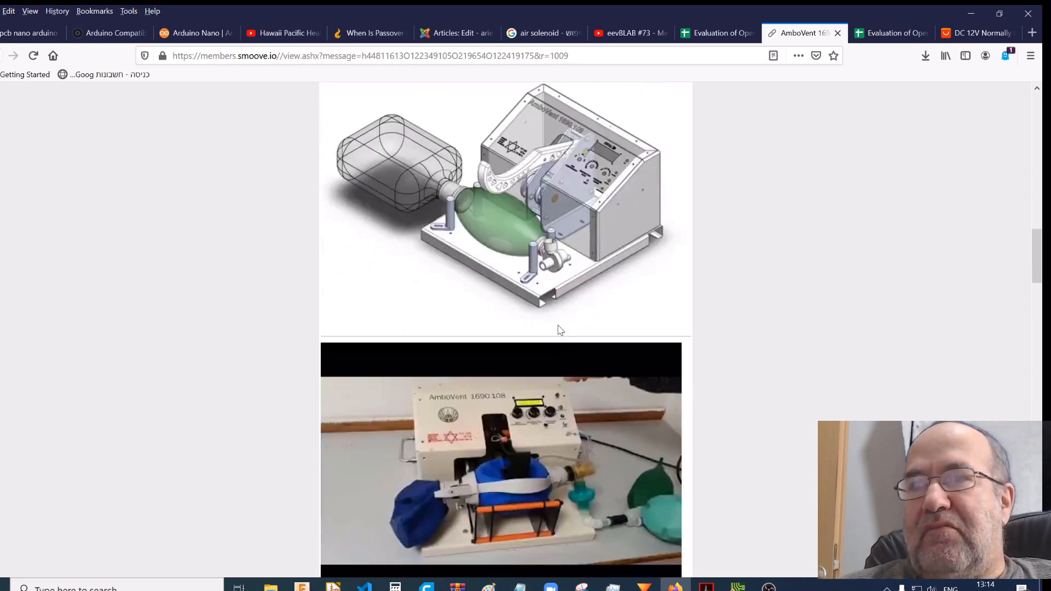
scroll(580, 372, "down", 2)
scroll(536, 394, "down", 3)
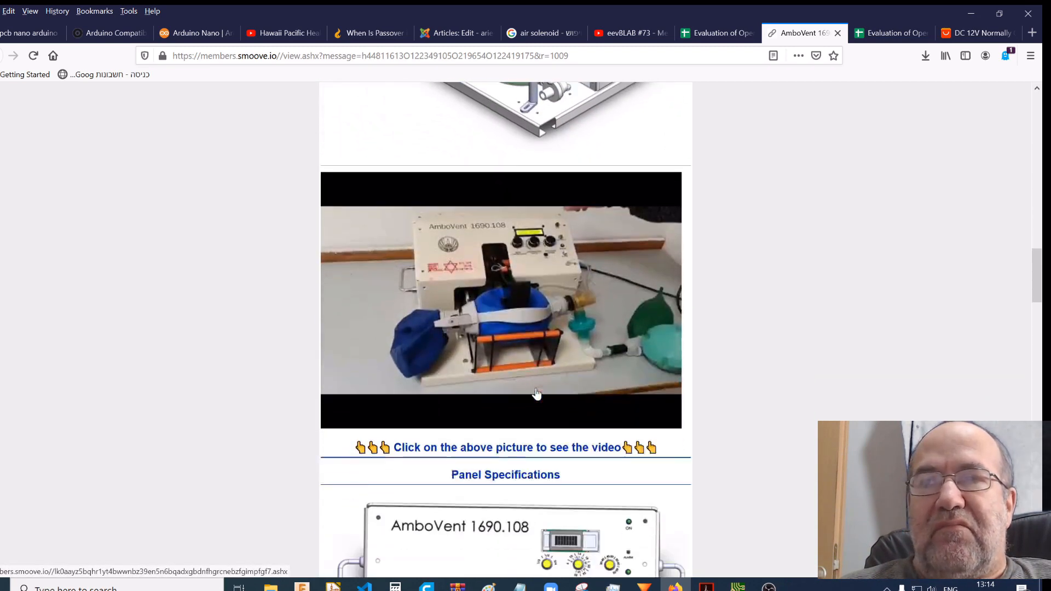
scroll(536, 394, "down", 3)
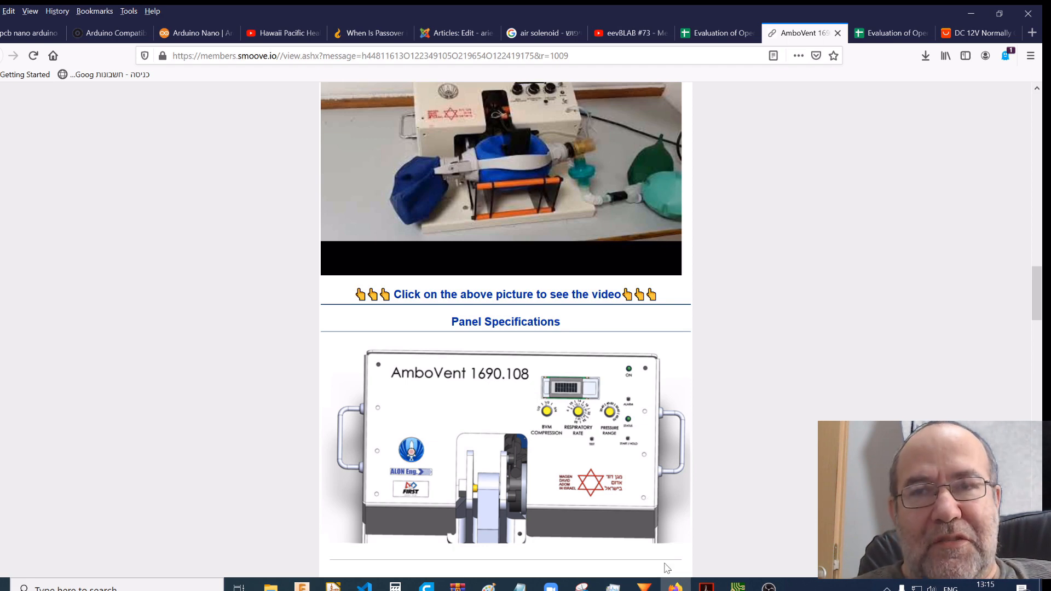
Switch to the Pcbnew window with the complete respirator-control board and open the board in the 3D Viewer
mouse_move(737, 585)
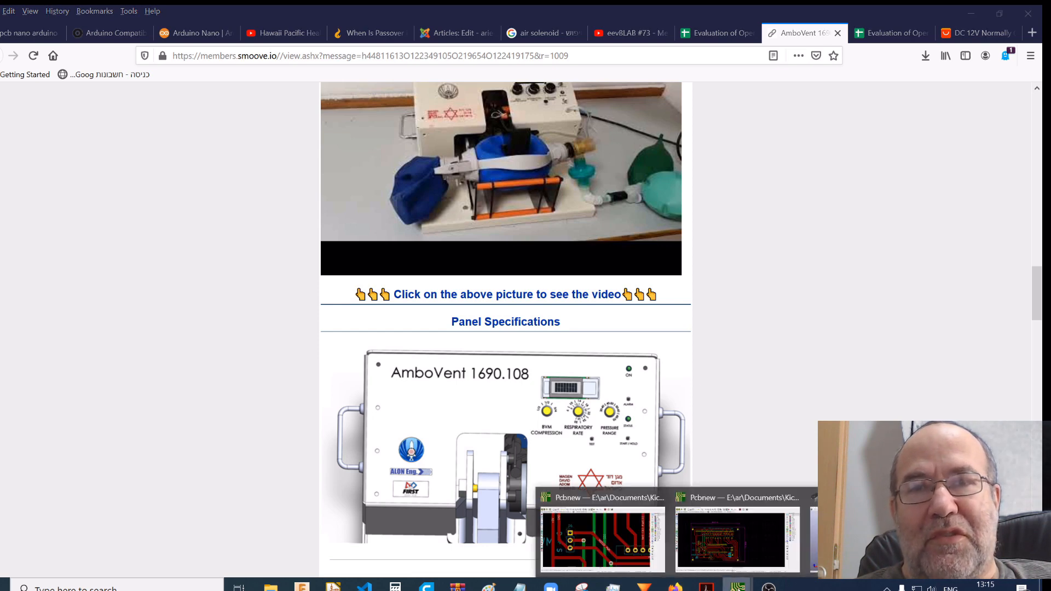
left_click(740, 551)
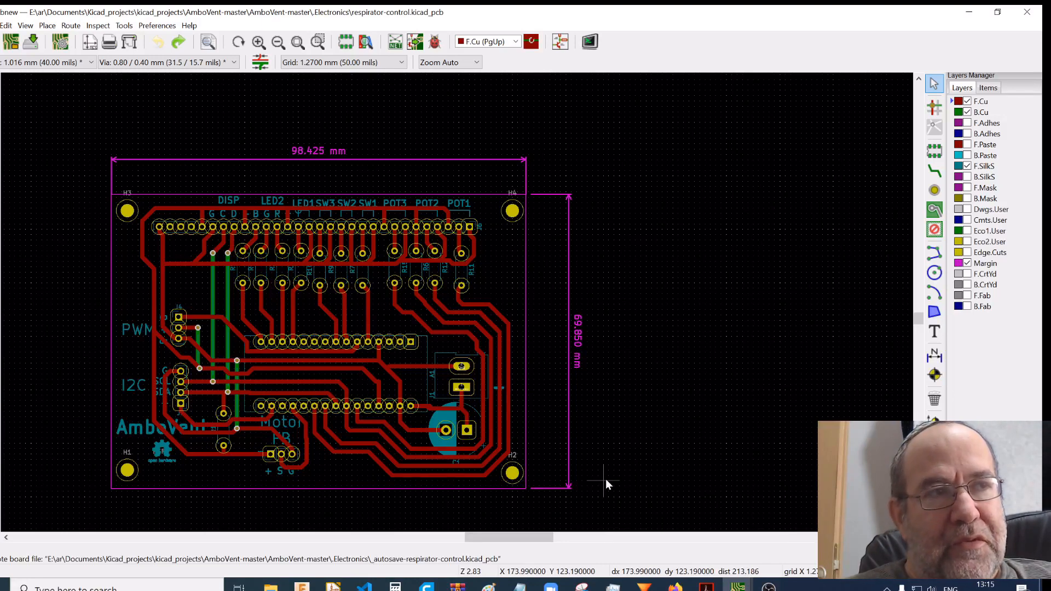
left_click(25, 28)
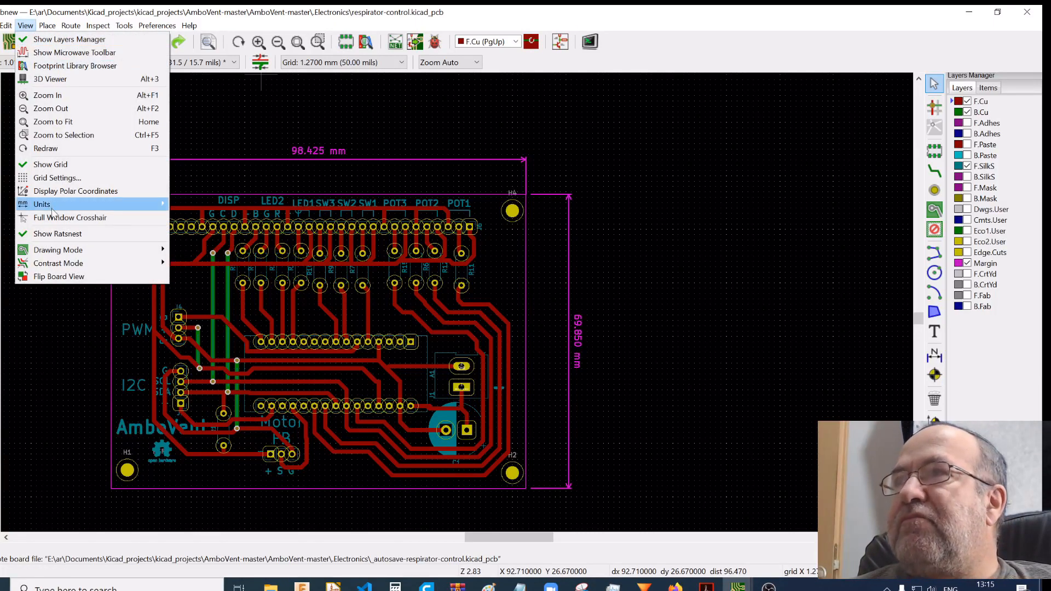
left_click(69, 81)
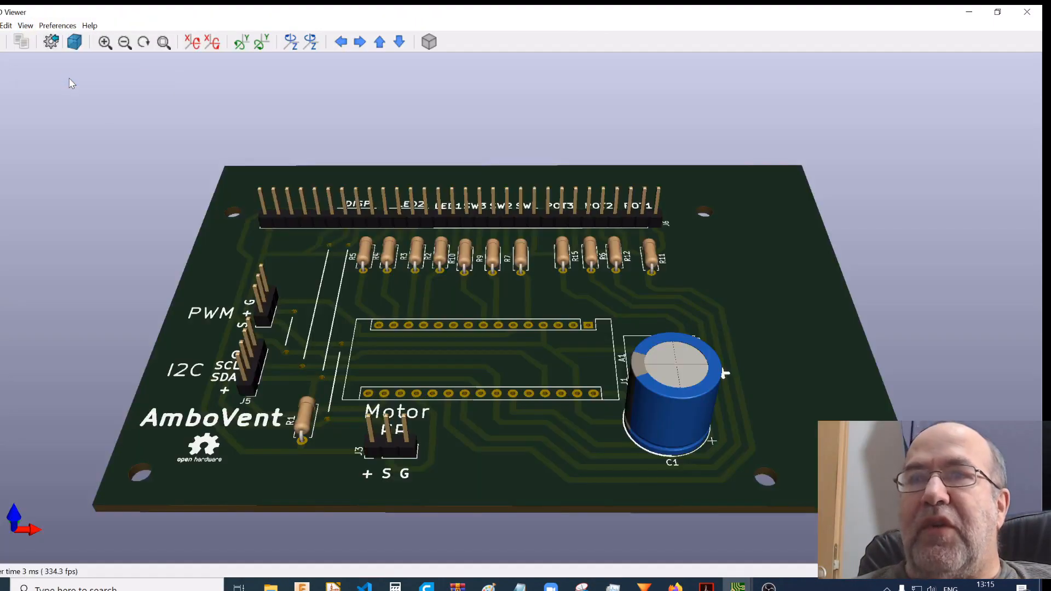
Examine the whole AmboVent control board in 3D from several angles, including its connectors, resistors and capacitor
left_click_drag(443, 333, 417, 446)
scroll(507, 464, "up", 4)
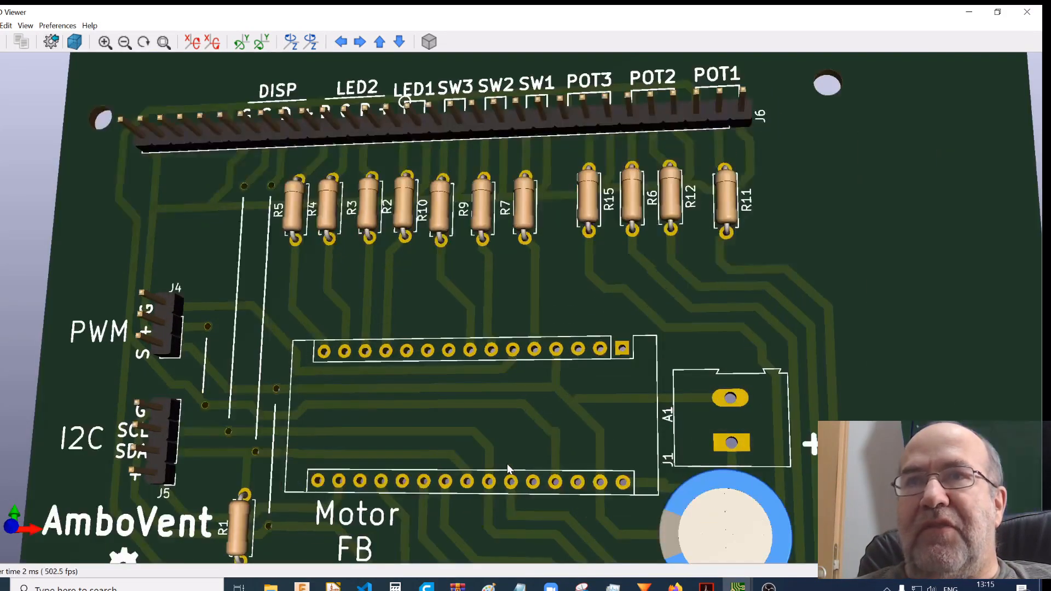
left_click_drag(487, 472, 441, 358)
scroll(471, 433, "down", 3)
scroll(441, 358, "down", 3)
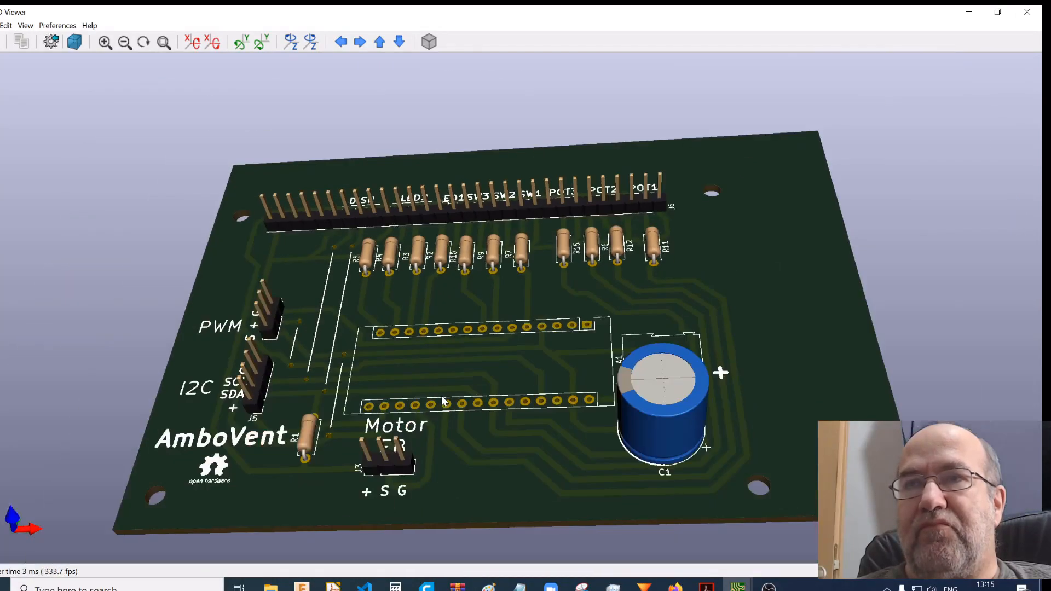
left_click_drag(514, 402, 518, 475)
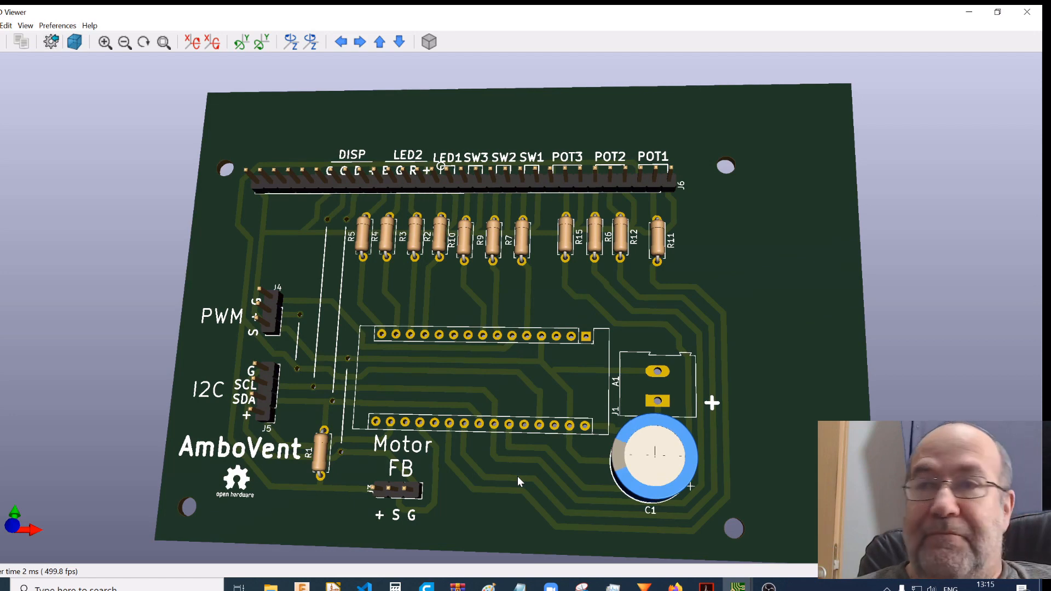
mouse_move(517, 477)
left_mouse_down()
mouse_move(530, 479)
mouse_move(515, 480)
left_mouse_up()
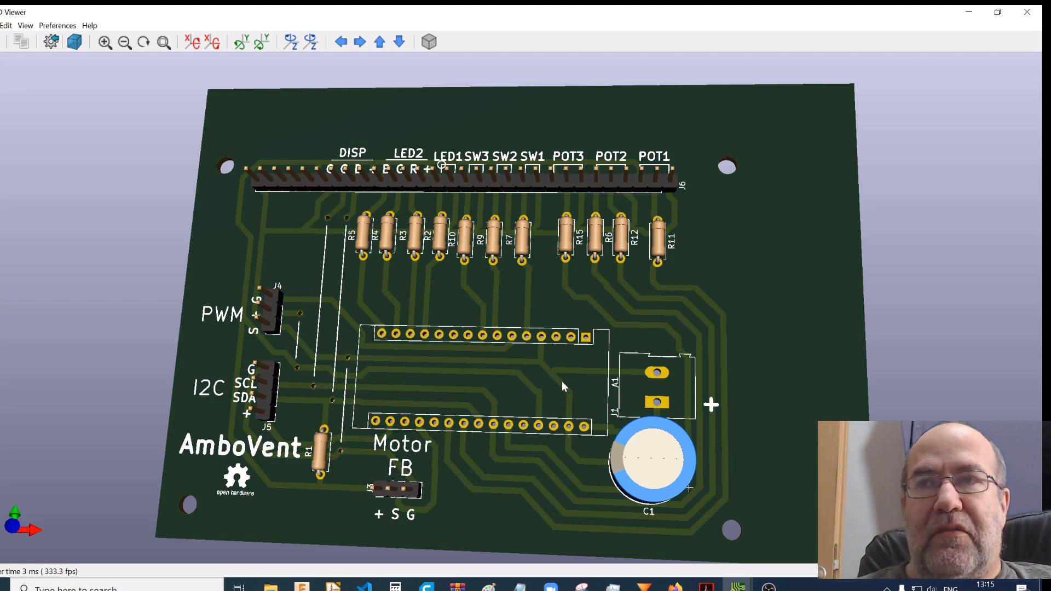
Examine the Arduino footprint A1 at the board's centre and the traces running from its two pin rows
scroll(562, 379, "up", 3)
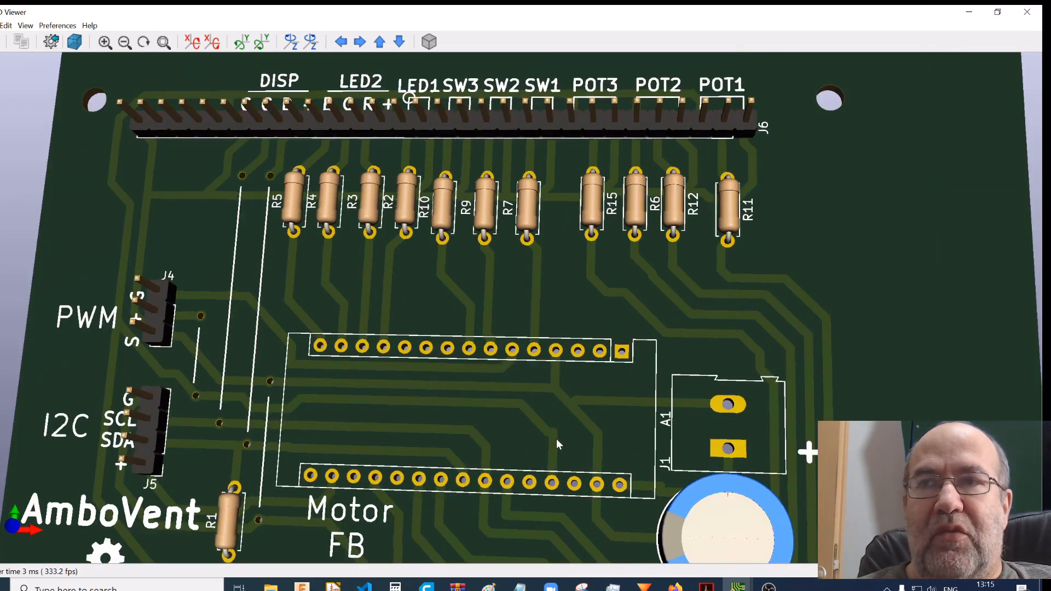
mouse_move(556, 438)
left_mouse_down()
mouse_move(557, 415)
mouse_move(561, 458)
left_mouse_up()
scroll(560, 459, "up", 2)
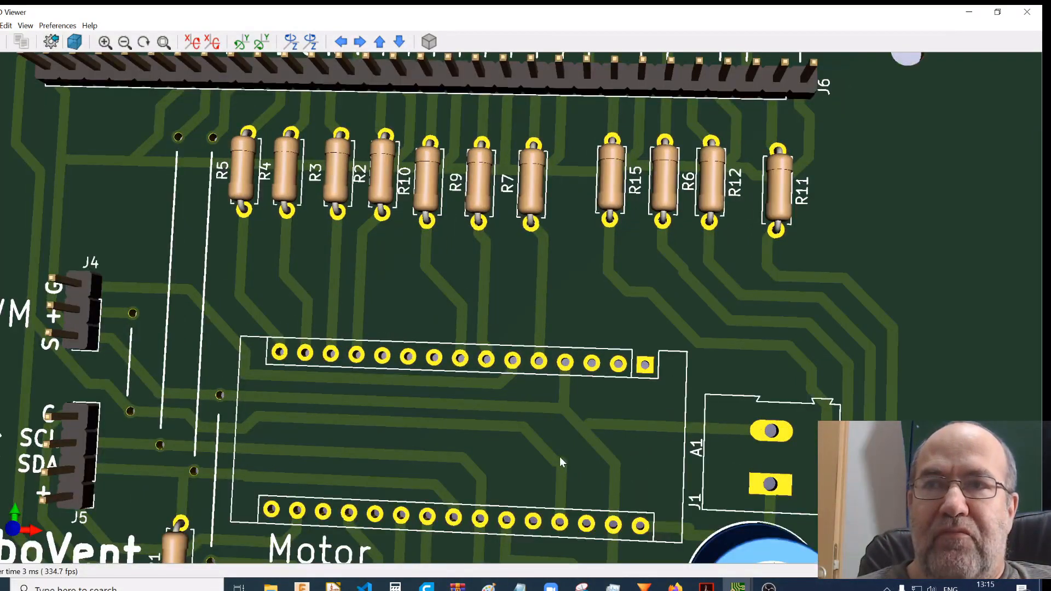
middle_click_drag(557, 433, 558, 325)
scroll(559, 325, "up", 3)
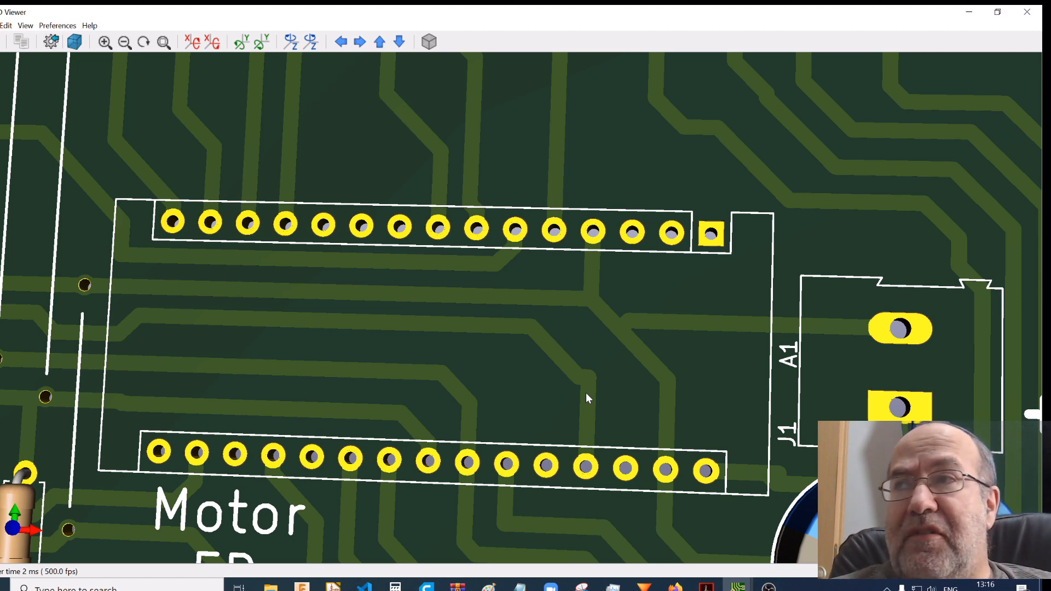
scroll(588, 435, "down", 2)
scroll(589, 438, "down", 1)
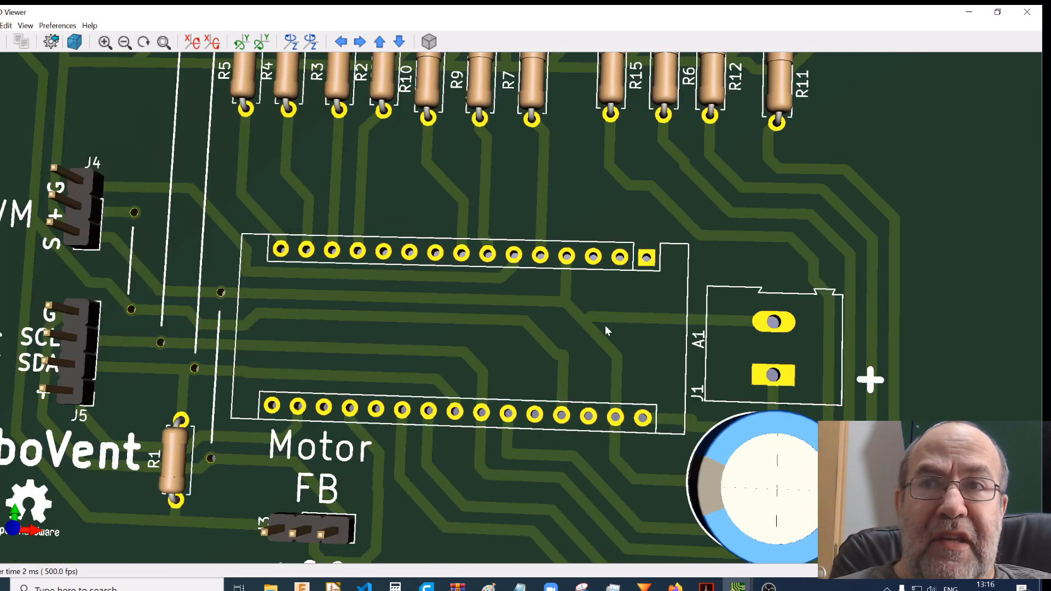
scroll(595, 358, "down", 2)
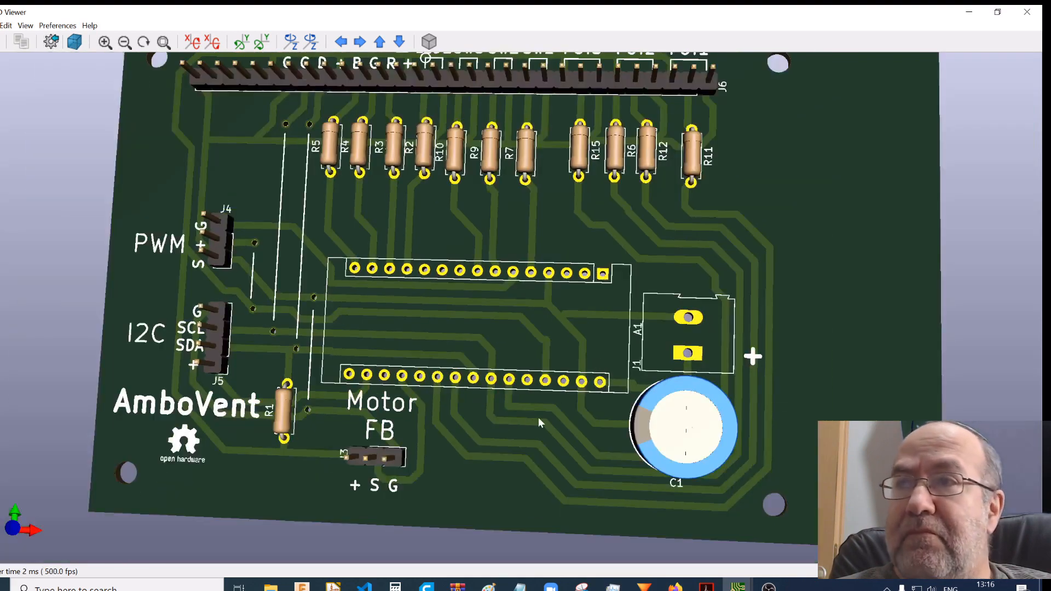
mouse_move(538, 418)
left_mouse_down()
mouse_move(527, 432)
mouse_move(542, 436)
left_mouse_up()
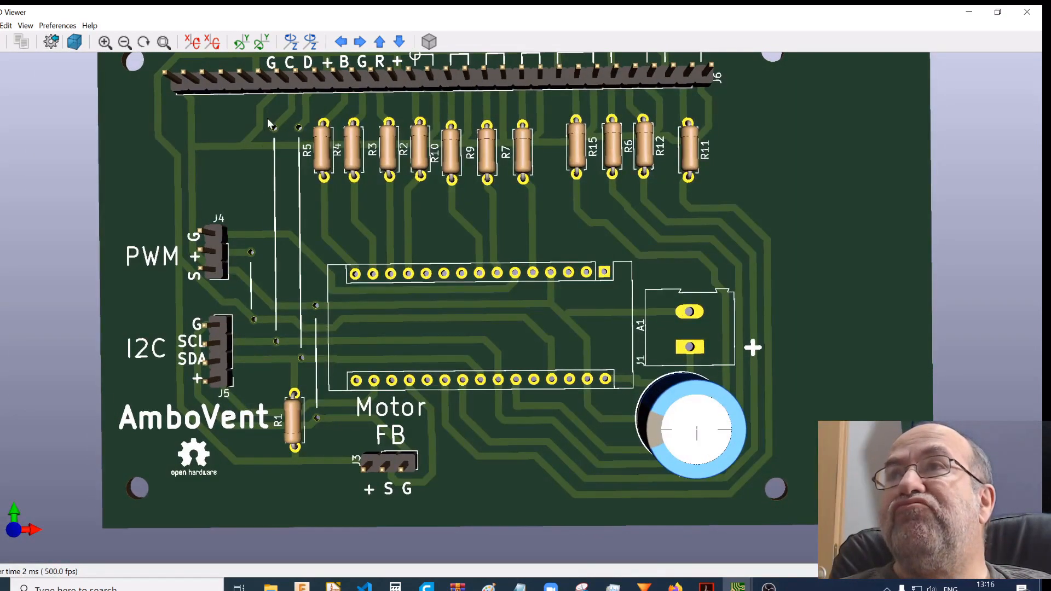
Inspect the J6 pin header with its DISP, LED, SW and POT labels and the resistor row beneath it
scroll(447, 126, "up", 3)
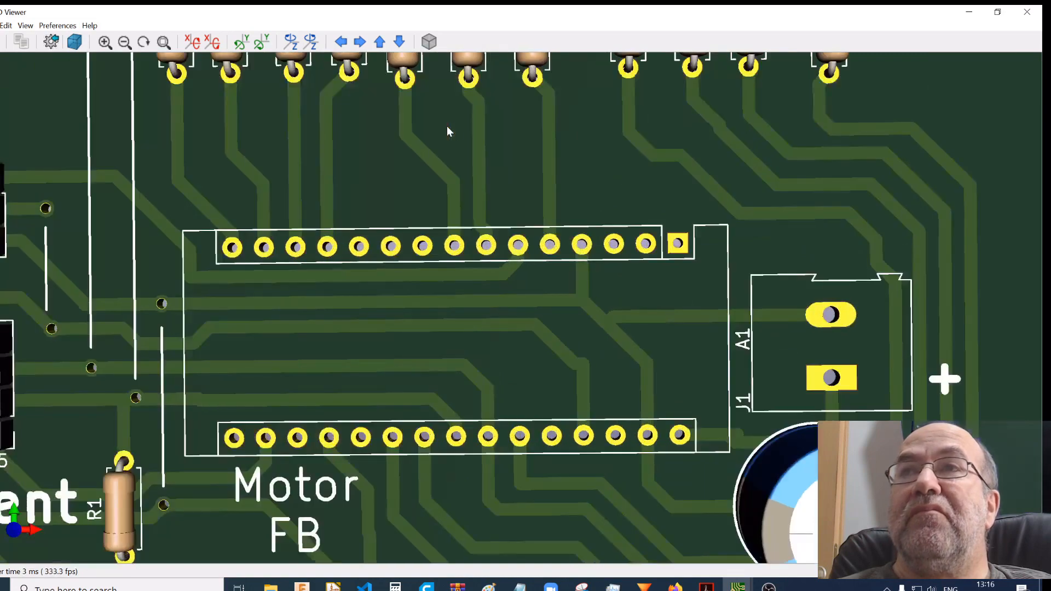
middle_click_drag(458, 127, 437, 399)
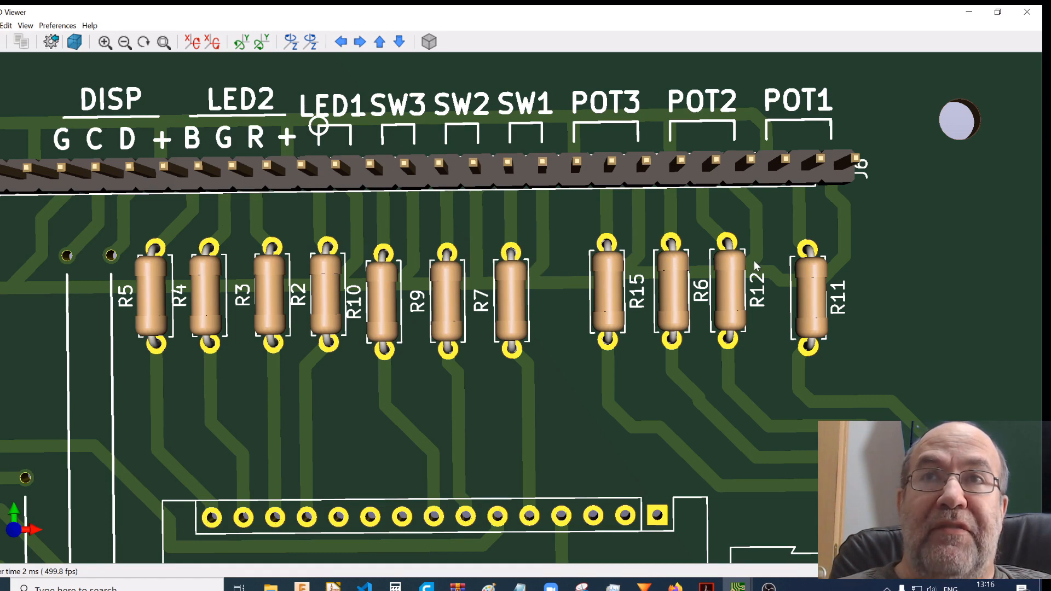
scroll(597, 306, "down", 2)
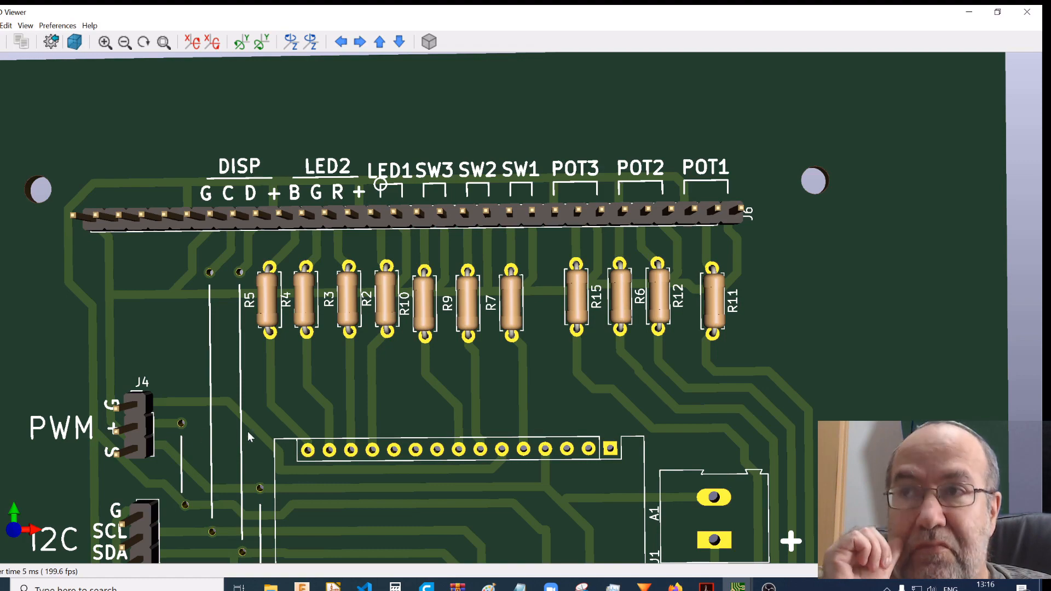
scroll(304, 437, "down", 1)
middle_click_drag(305, 438, 341, 333)
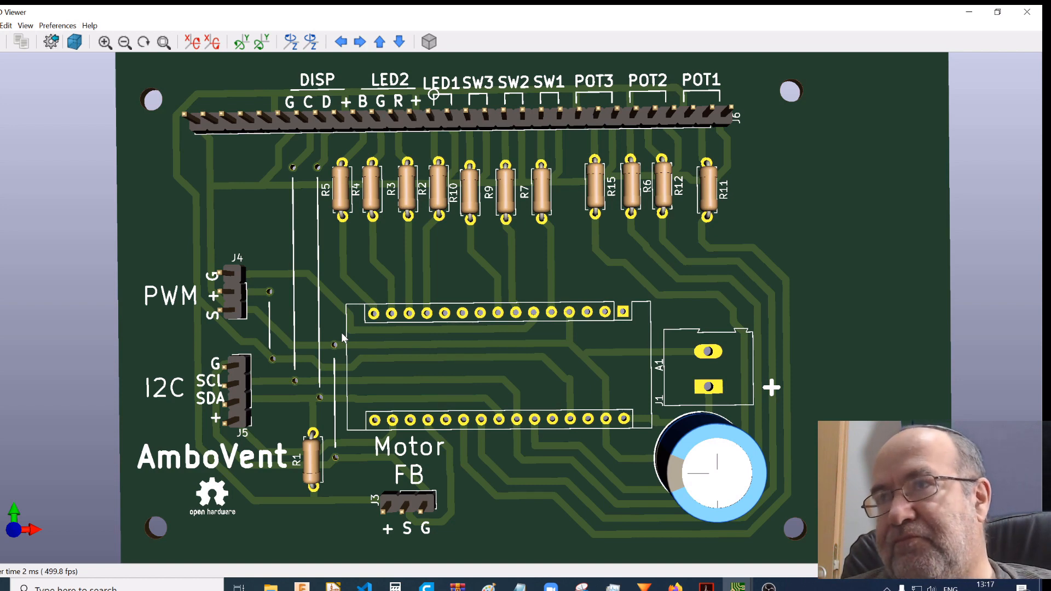
Inspect the wire jumpers between the PWM and I2C connectors and the Arduino footprint, plus the Motor FB connector
scroll(270, 386, "up", 3)
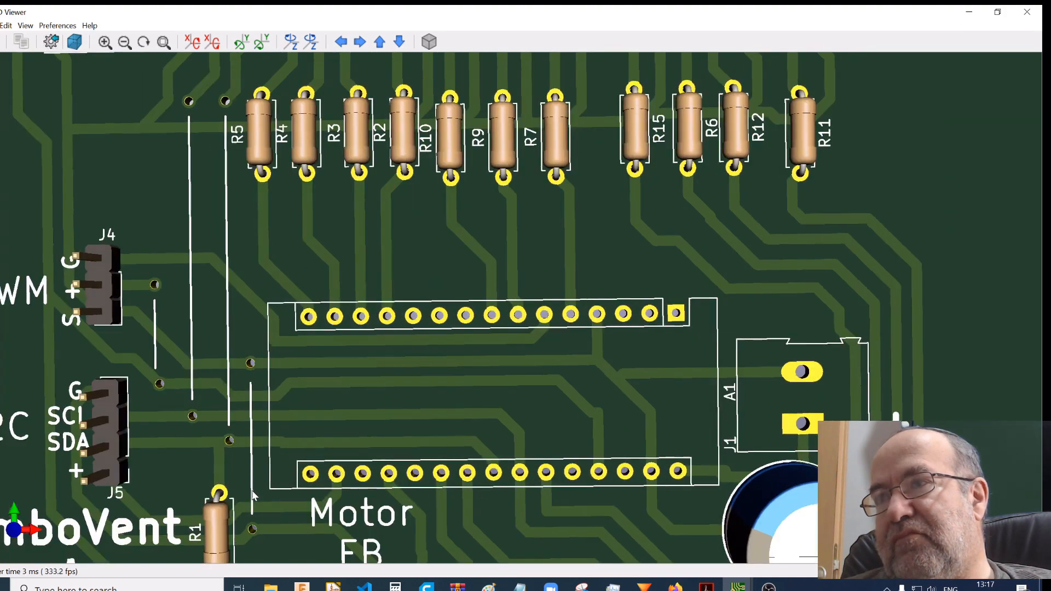
middle_click_drag(254, 493, 403, 377)
scroll(382, 360, "up", 2)
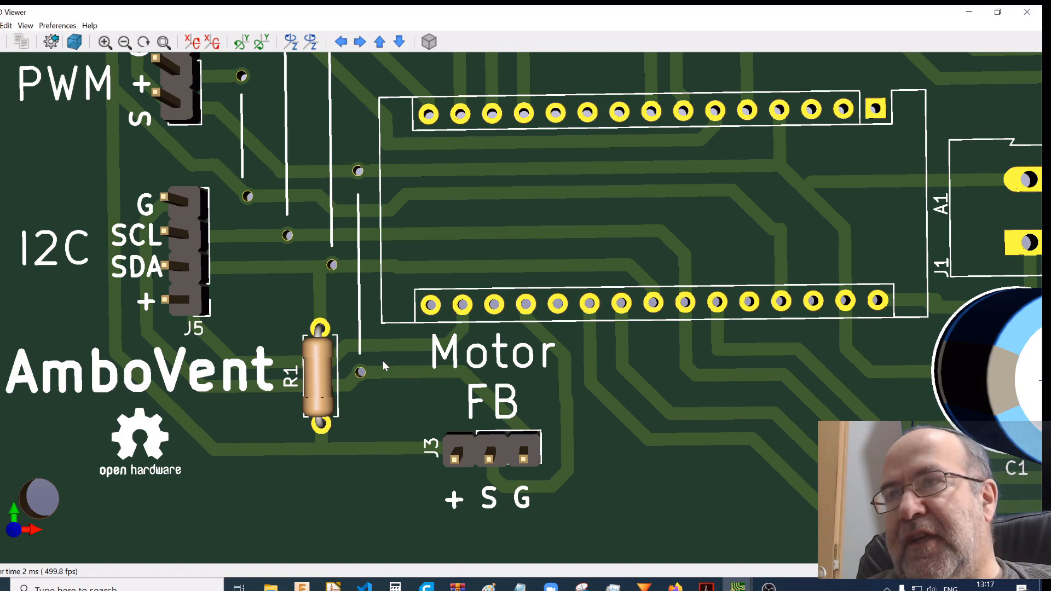
middle_click_drag(381, 186, 372, 316)
scroll(372, 316, "up", 2)
middle_click(371, 316)
scroll(579, 317, "up", 2)
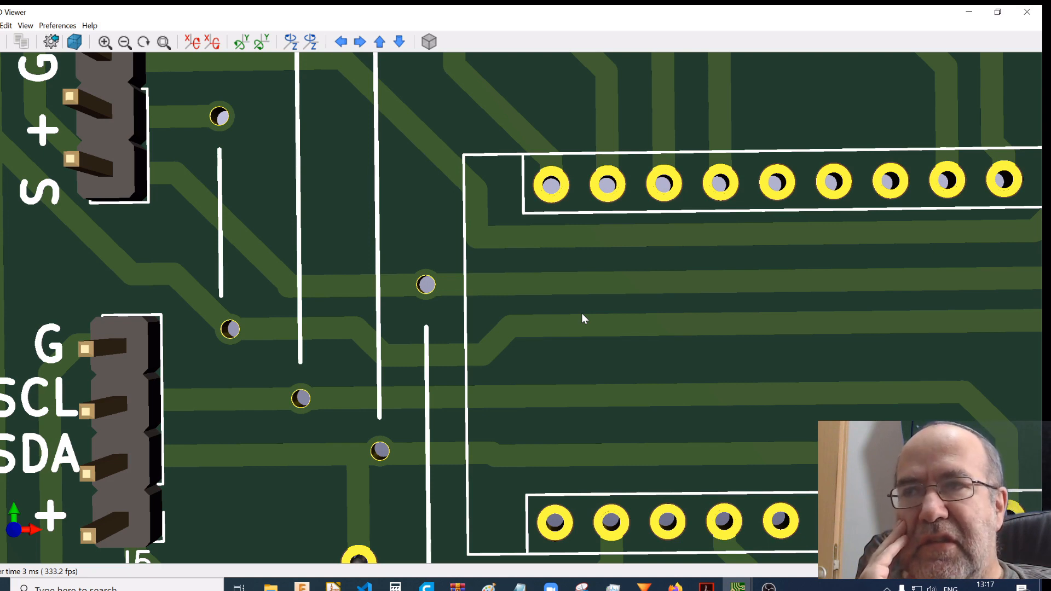
scroll(580, 320, "down", 3)
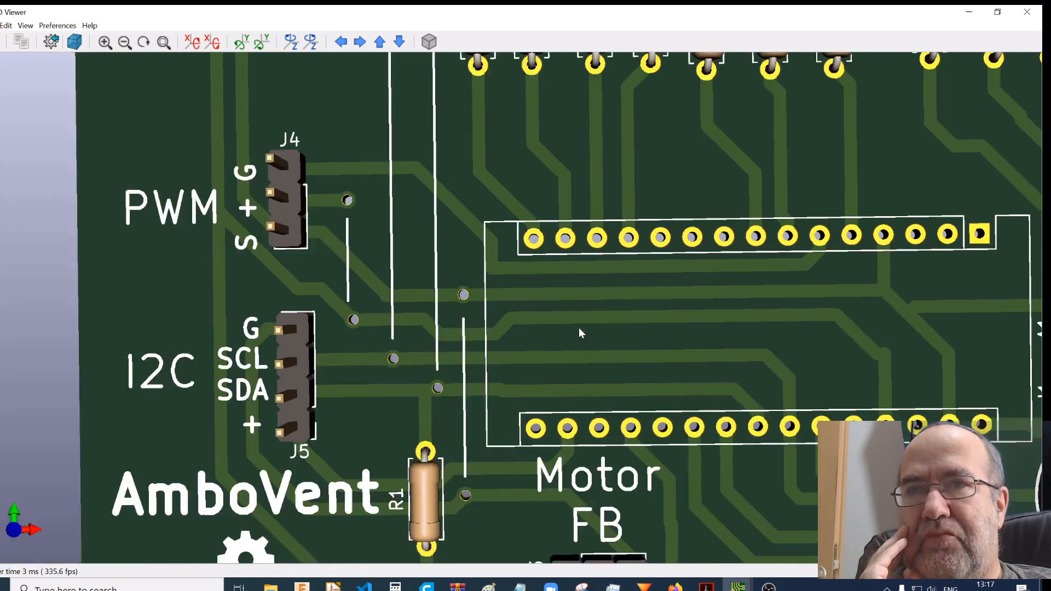
Examine the jumper links and traces between the J4 and J5 headers and the A1 footprint at close range
scroll(579, 332, "down", 2)
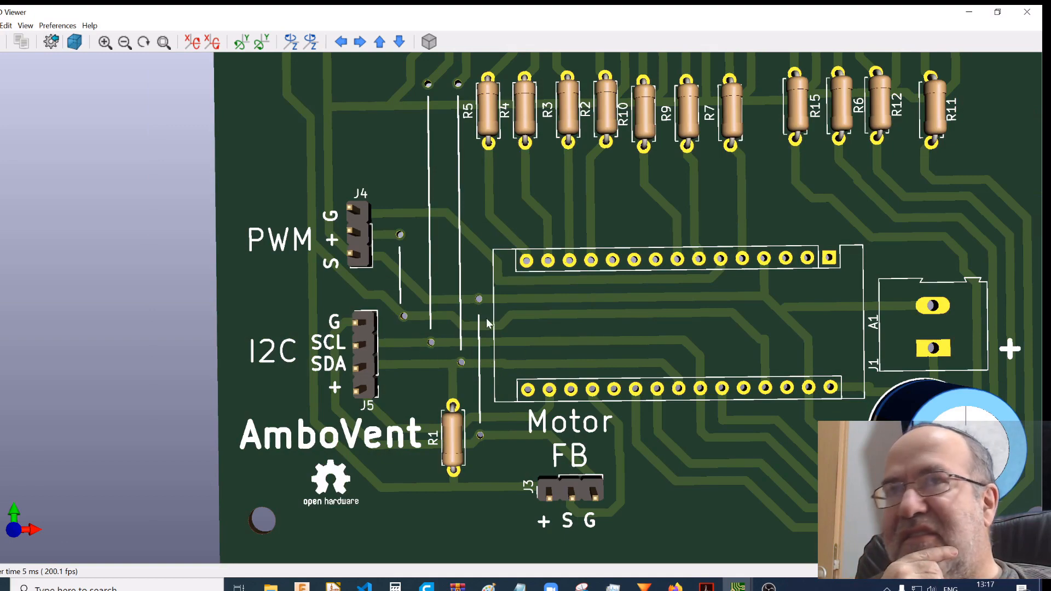
mouse_move(579, 354)
middle_mouse_down()
mouse_move(468, 340)
mouse_move(346, 360)
mouse_move(596, 352)
middle_mouse_up()
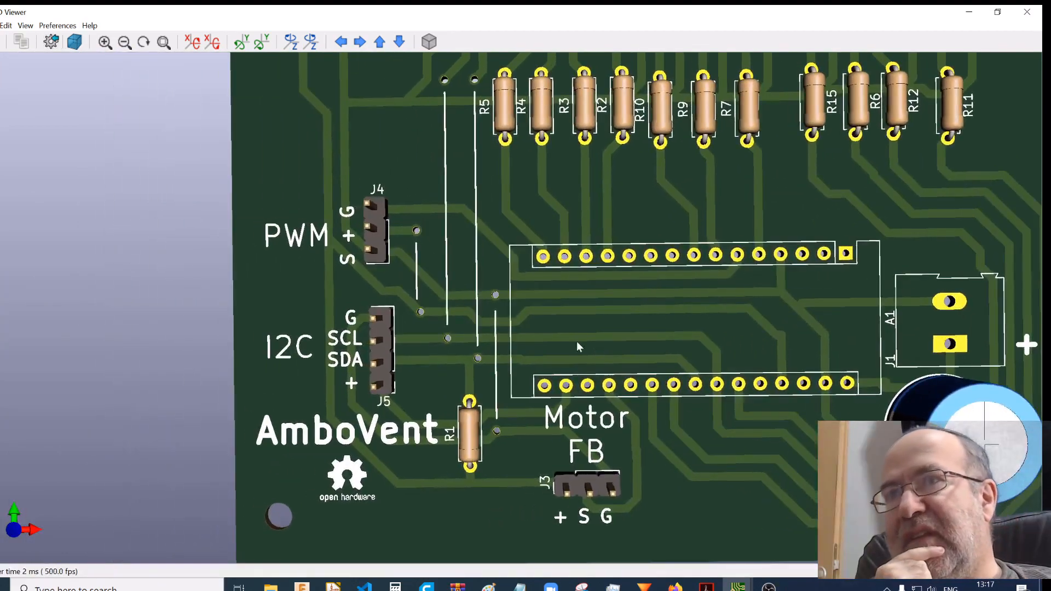
scroll(407, 306, "up", 5)
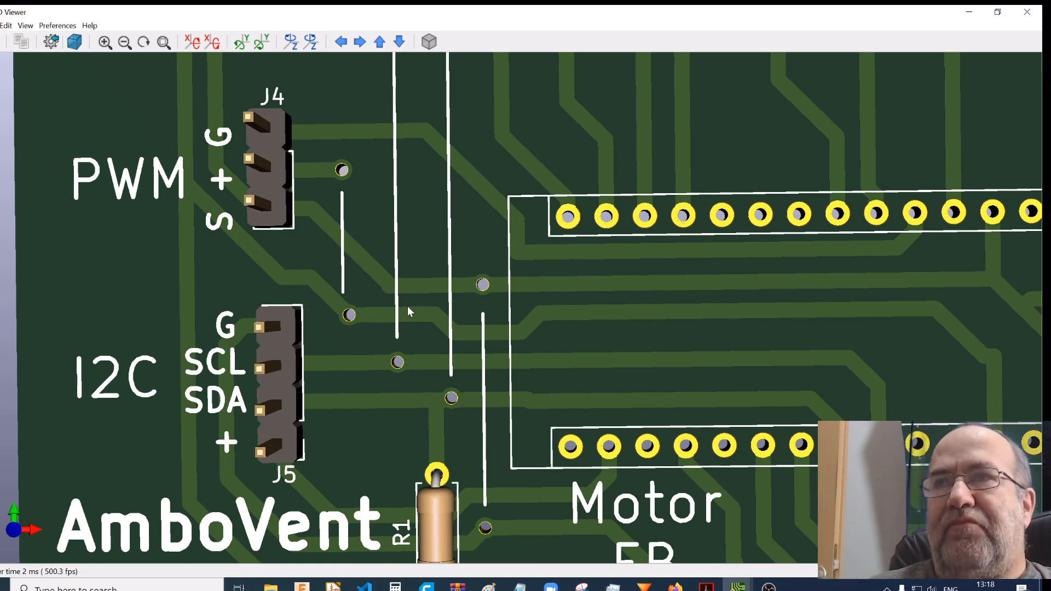
scroll(408, 307, "down", 5)
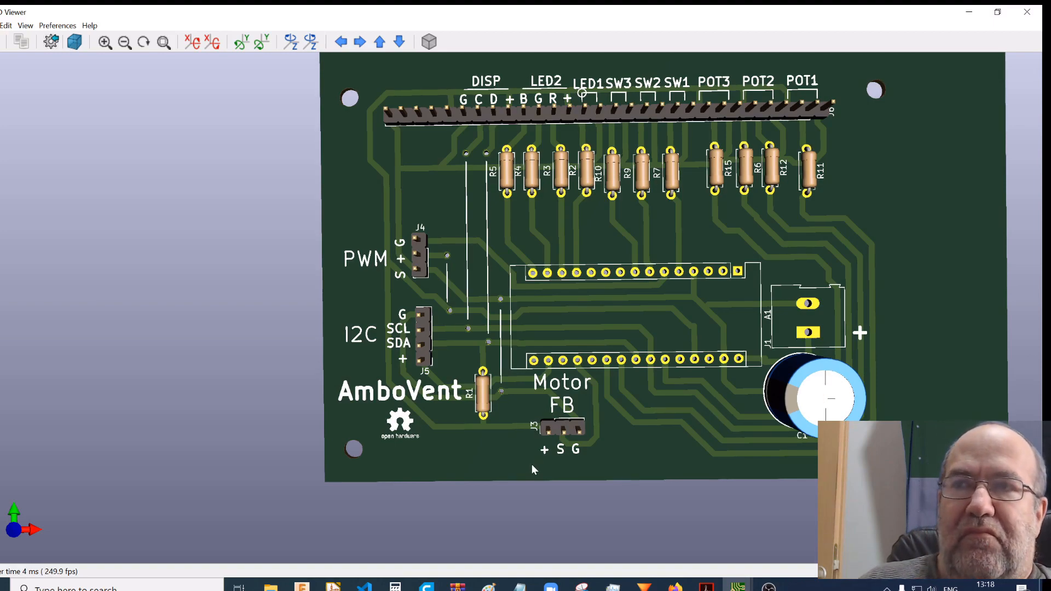
Inspect the underside of the board with its jumper tracks and solder pads, and return to the component side
left_click_drag(531, 464, 528, 29)
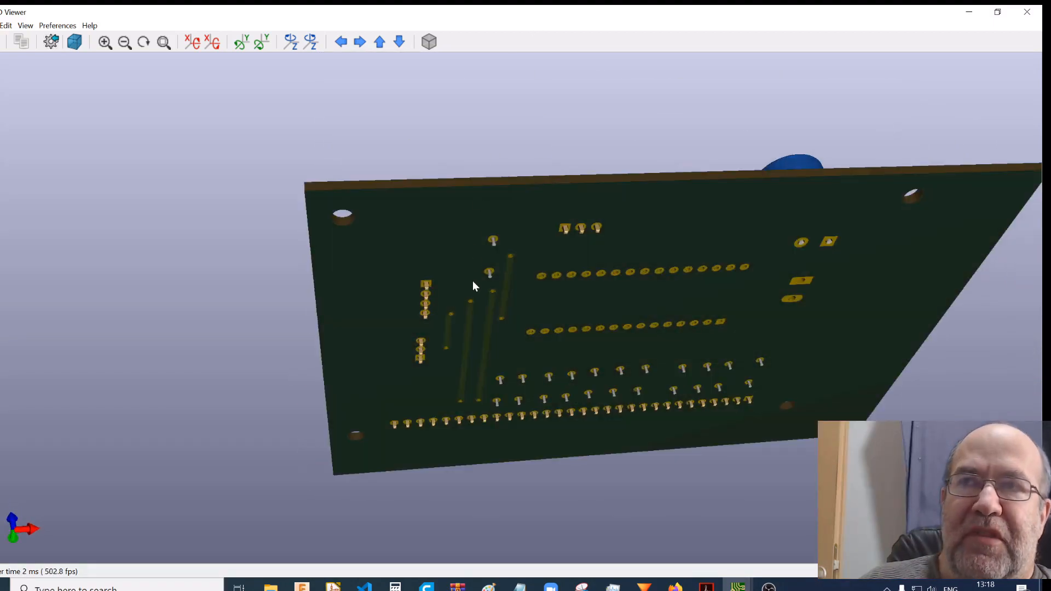
left_click_drag(473, 281, 485, 443)
left_click_drag(704, 261, 715, 412)
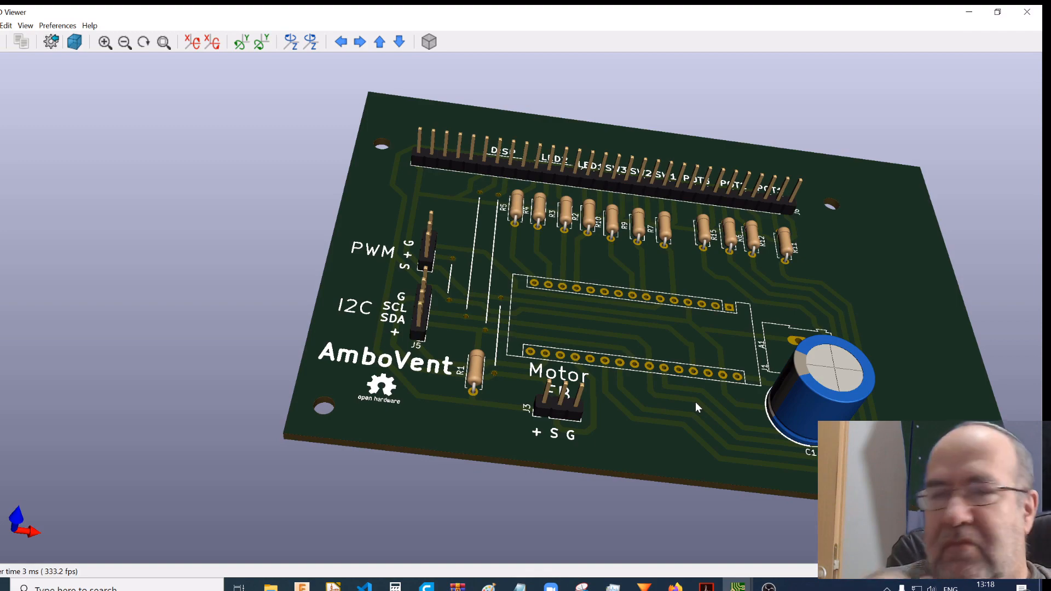
Examine the whole component side at a slight tilt, from the J6 header down to the Motor FB connector
left_click_drag(480, 337, 537, 294)
left_click_drag(459, 231, 430, 271)
middle_click_drag(773, 287, 677, 293)
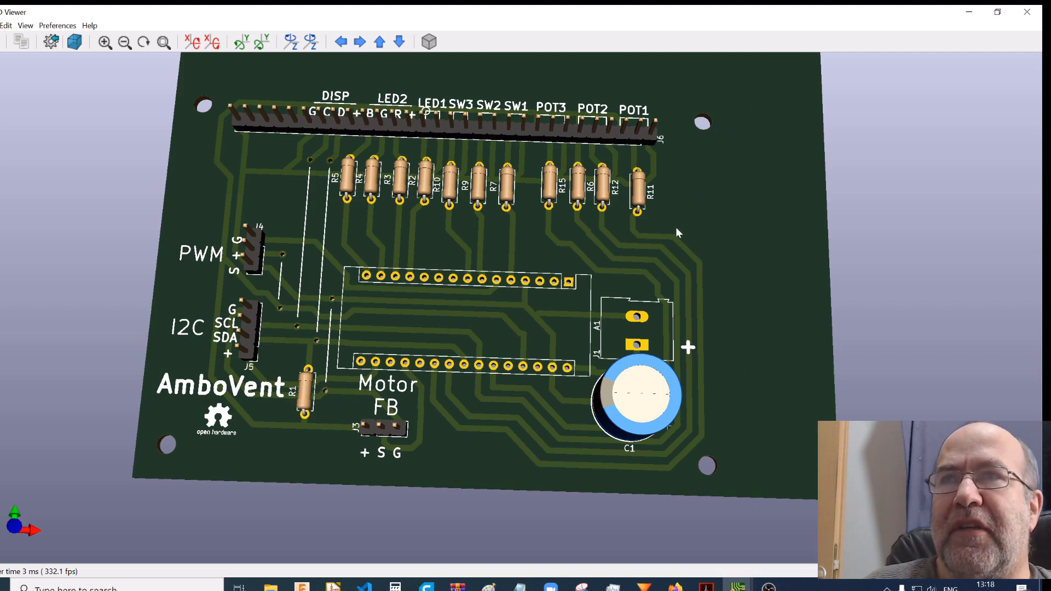
mouse_move(475, 241)
left_mouse_down()
mouse_move(478, 257)
mouse_move(484, 237)
left_mouse_up()
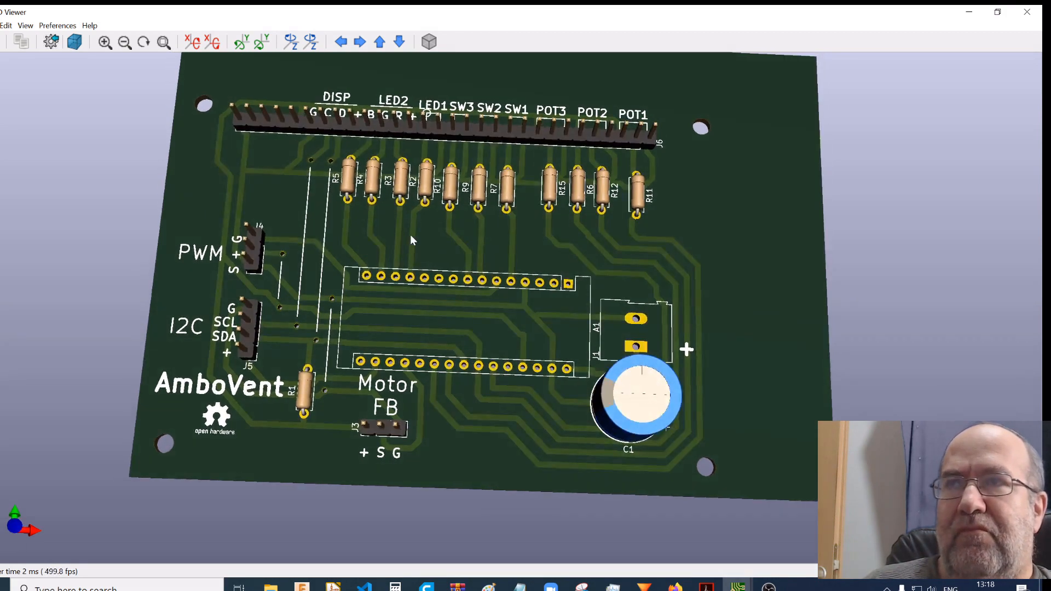
middle_click_drag(411, 235, 438, 287)
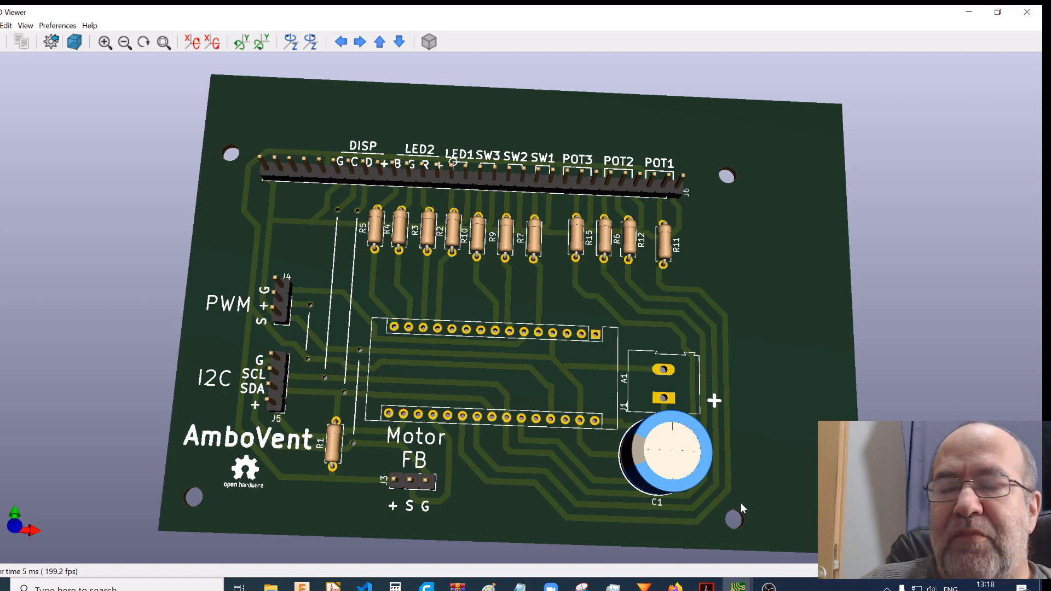
middle_click_drag(504, 499, 534, 435)
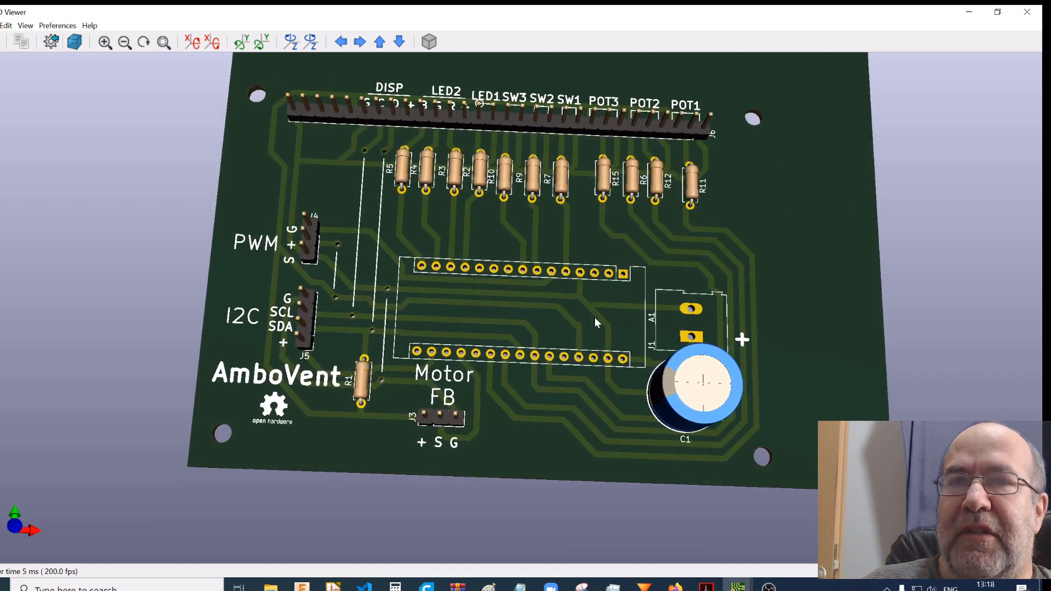
Compare the four jumper tracks on the board's underside with their markings on the component side
left_click_drag(577, 363, 537, 34)
left_click_drag(537, 181, 546, 101)
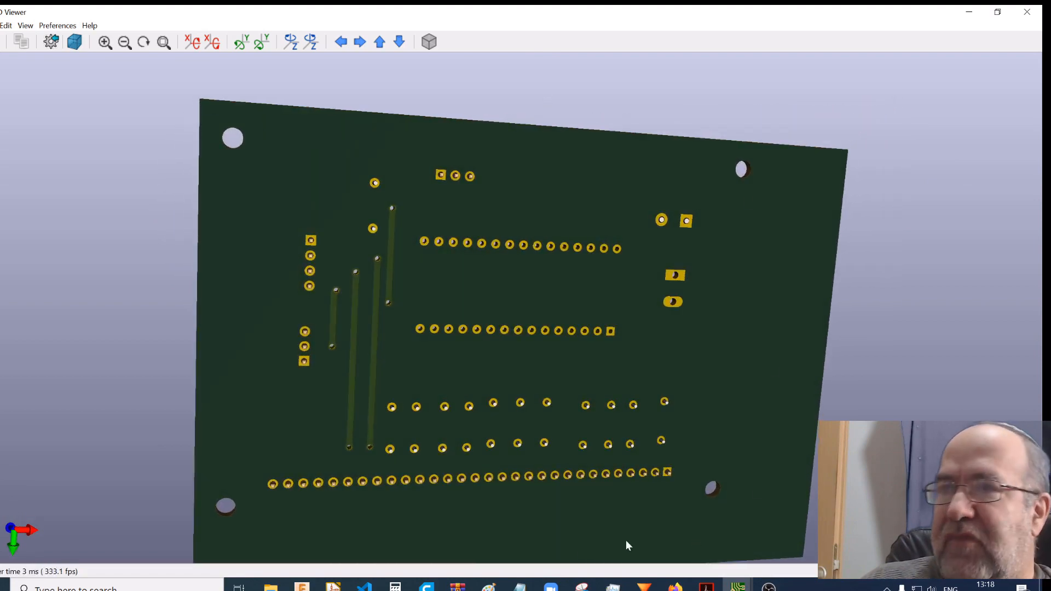
left_click_drag(604, 194, 548, 465)
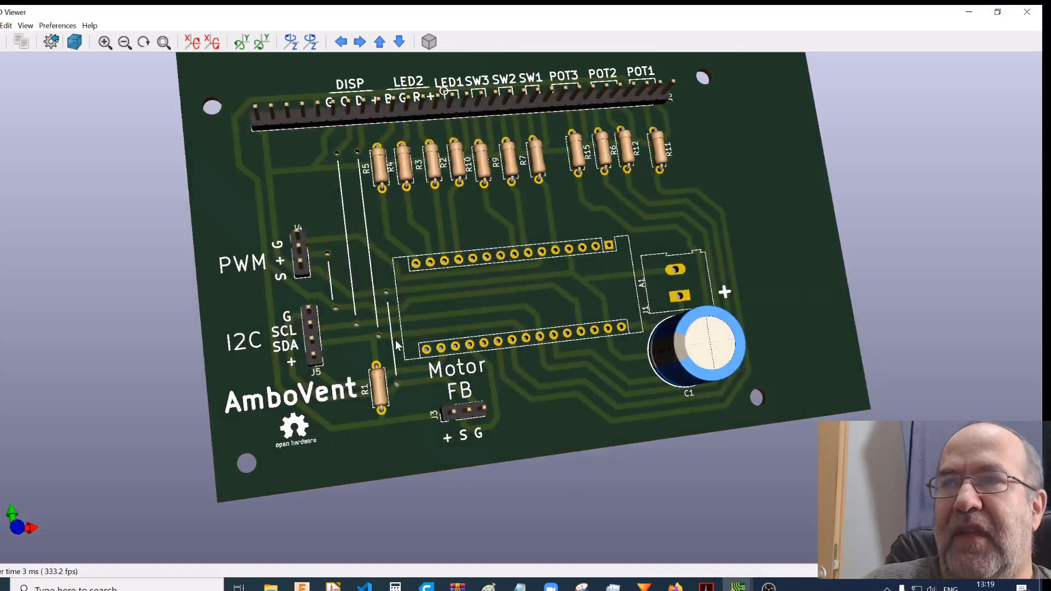
Follow the jumper links beside the Arduino footprint from resistor R1 up to the resistor row below J6
scroll(389, 339, "up", 3)
left_click_drag(341, 335, 288, 310)
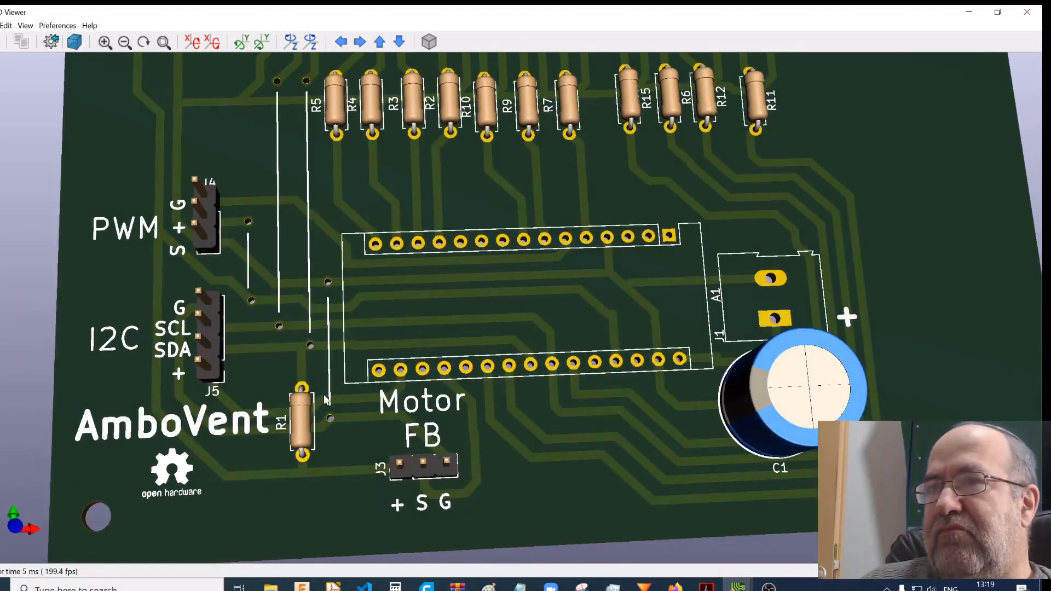
scroll(329, 406, "up", 2)
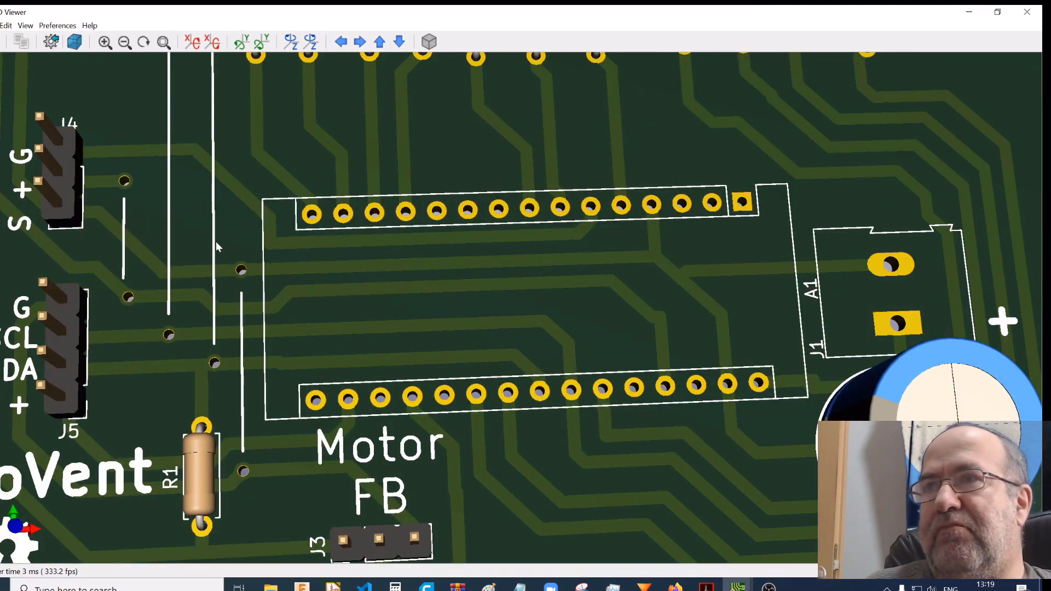
scroll(215, 246, "up", 1)
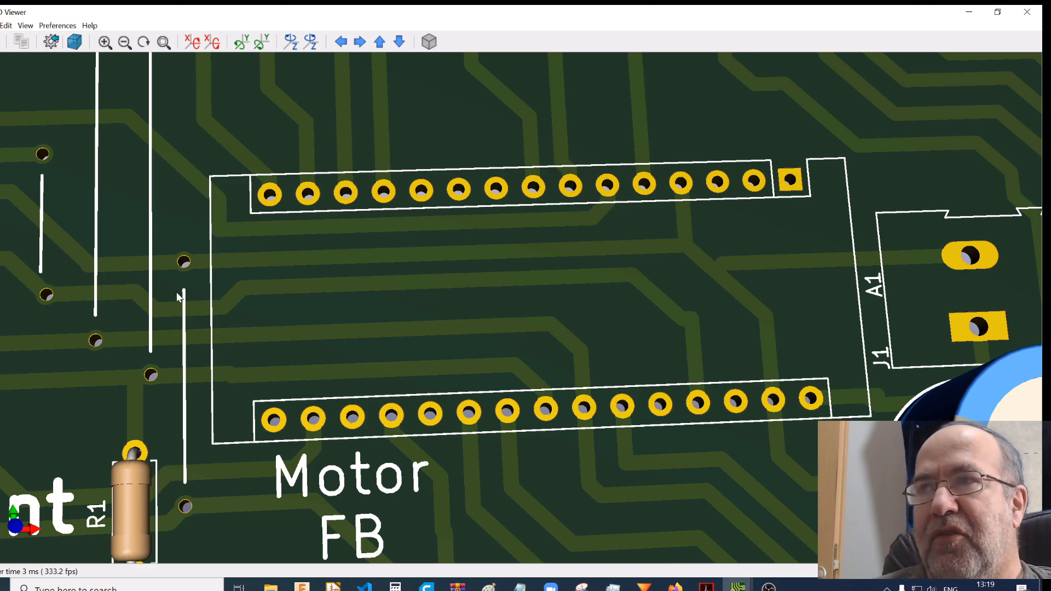
scroll(158, 336, "down", 1)
left_click_drag(170, 337, 237, 343)
middle_click_drag(214, 173, 205, 397)
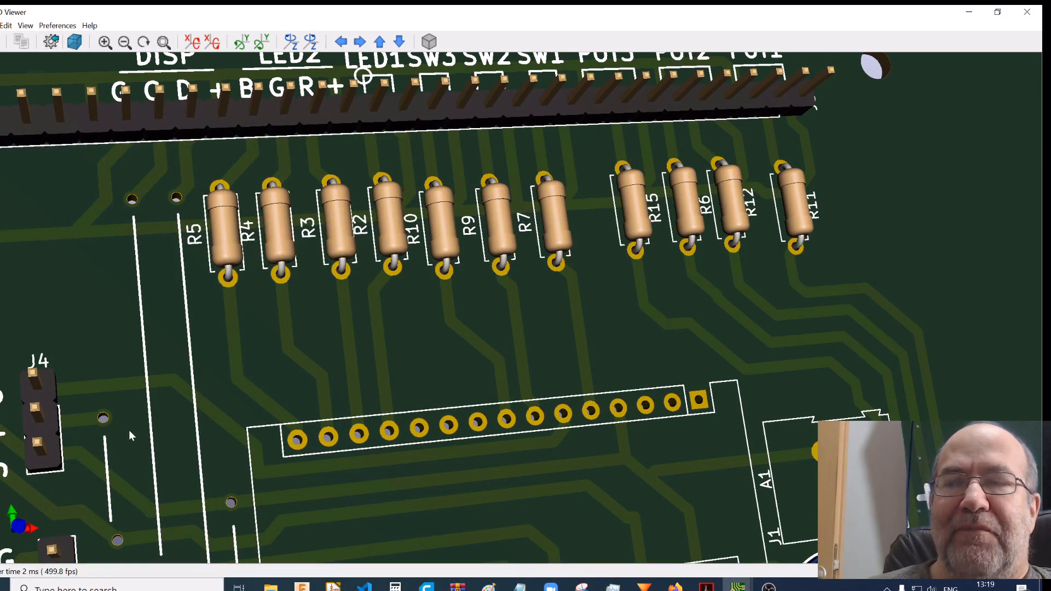
middle_click_drag(129, 429, 160, 299)
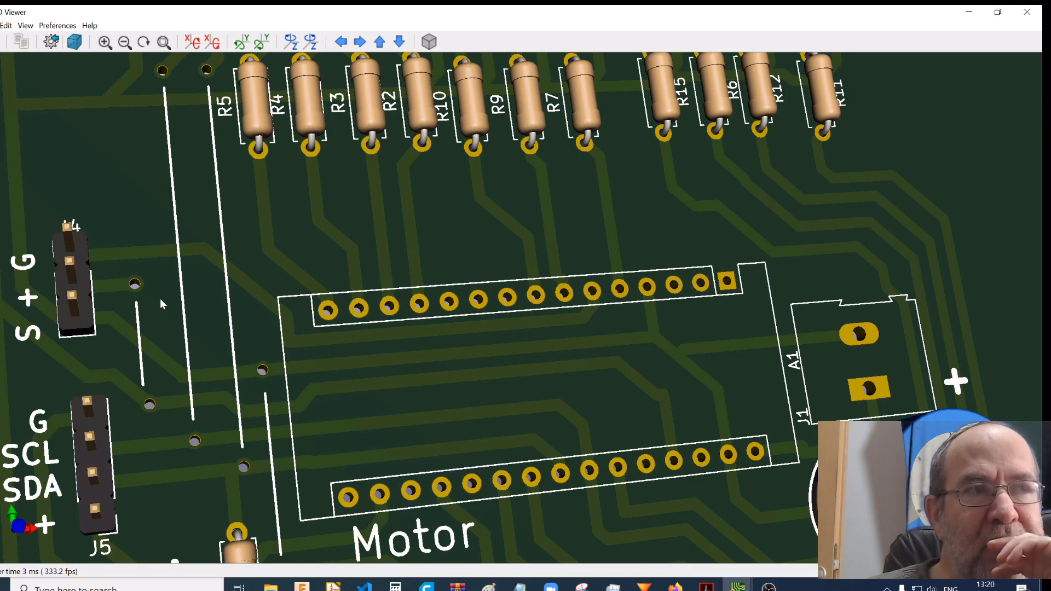
Examine the traces joining the resistor row to the Arduino's pin row and those running toward the PWM and I2C headers
scroll(254, 376, "up", 2)
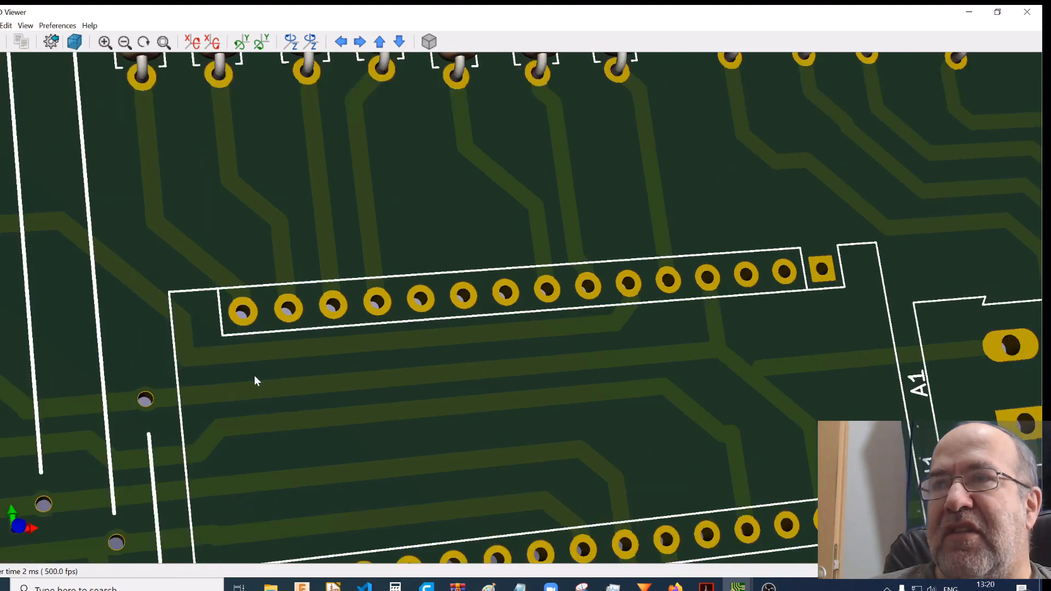
middle_click_drag(149, 390, 389, 352)
scroll(366, 329, "down", 5)
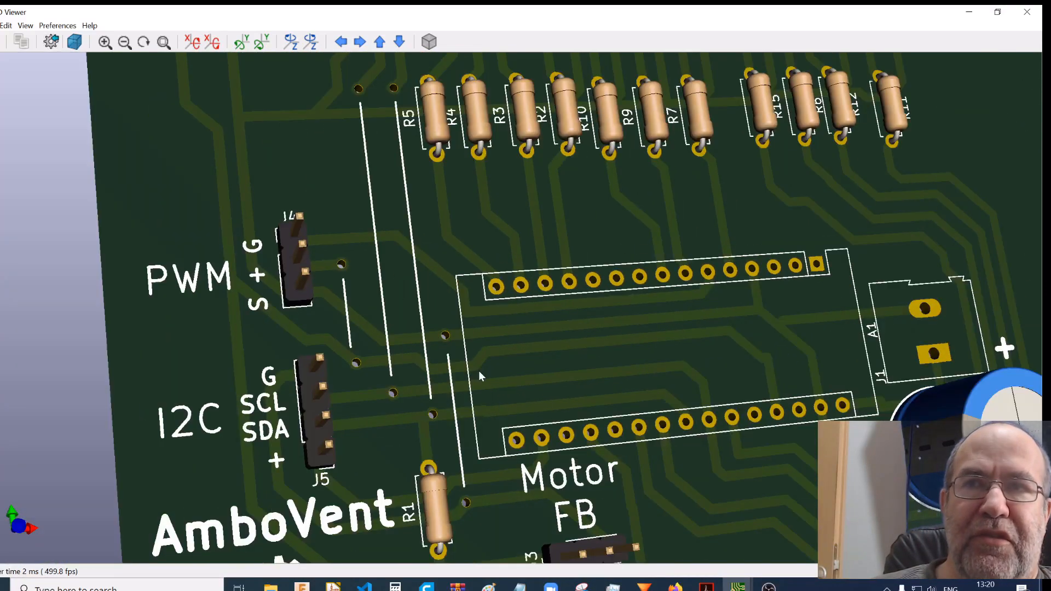
scroll(641, 406, "down", 1)
left_click_drag(688, 478, 643, 479)
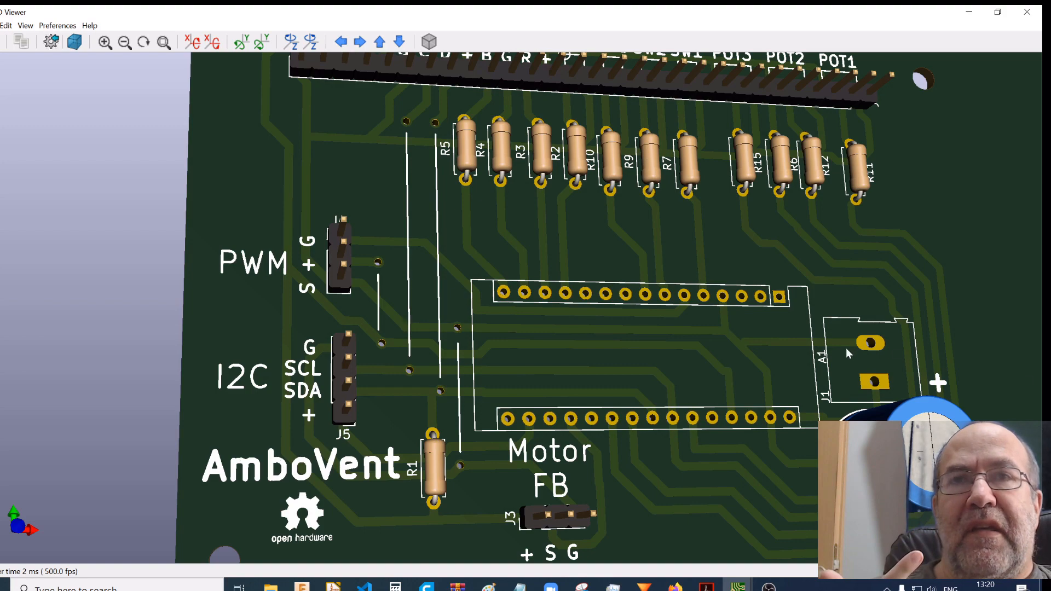
Examine the Arduino footprint and its surrounding connectors, resistors and capacitor C1 from oblique angles, both overall and close up
scroll(845, 347, "down", 2)
left_click_drag(826, 352, 714, 347)
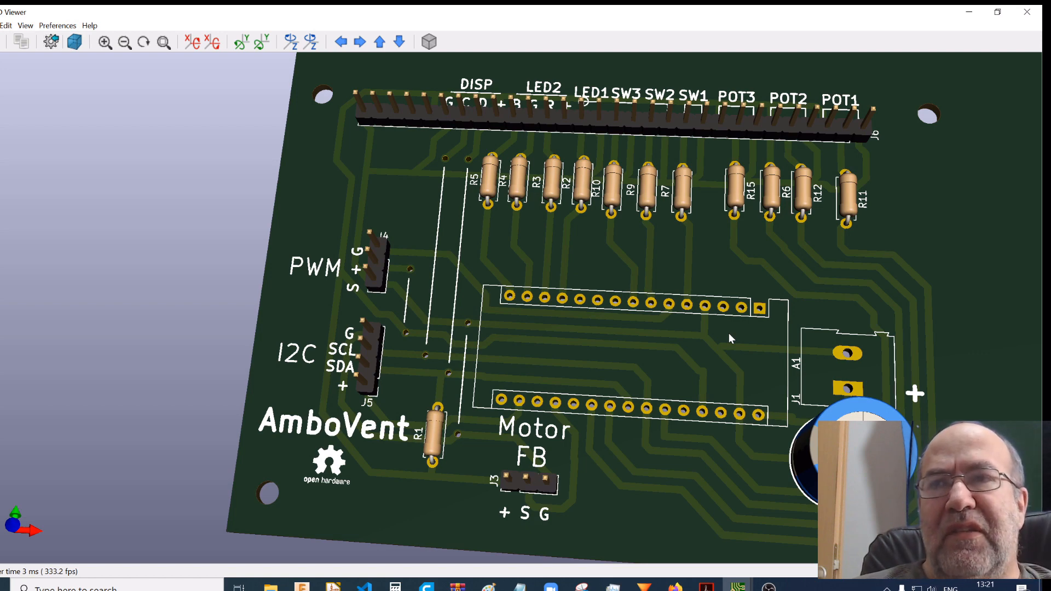
scroll(622, 392, "up", 3)
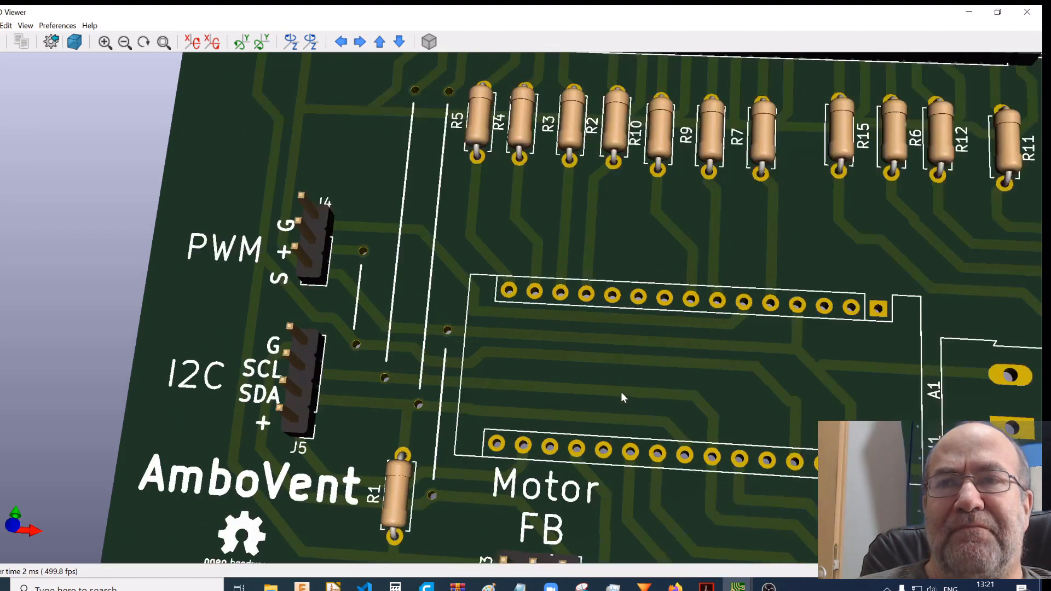
scroll(608, 402, "down", 3)
scroll(625, 374, "up", 3)
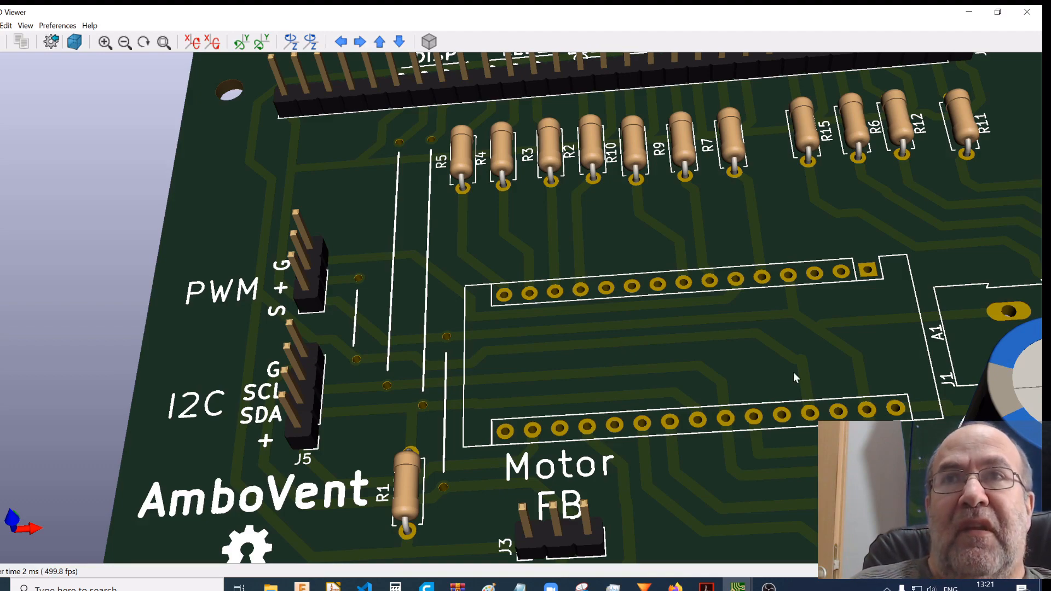
scroll(695, 327, "down", 1)
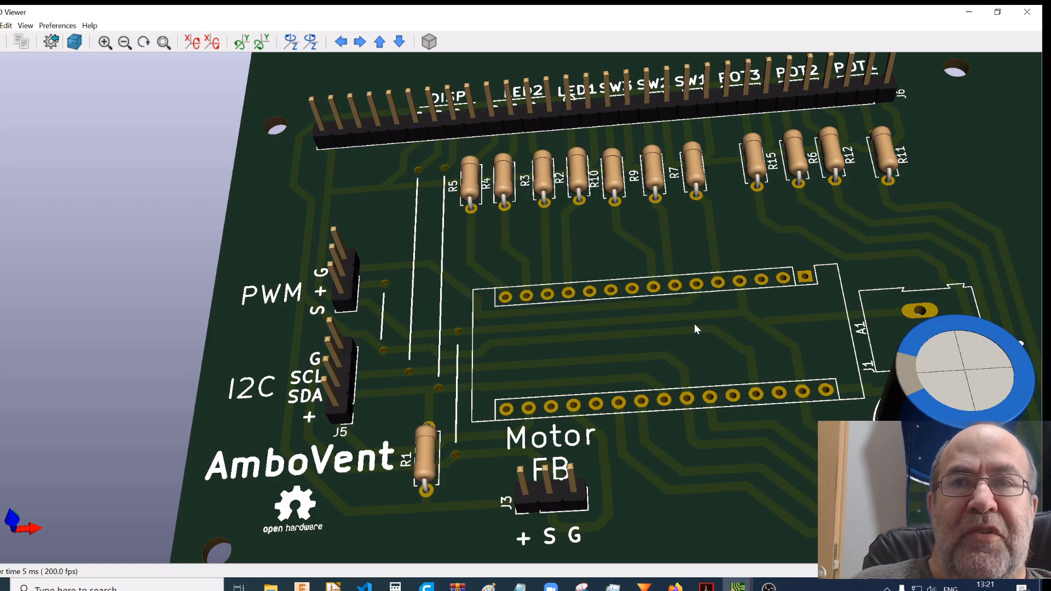
scroll(786, 401, "up", 2)
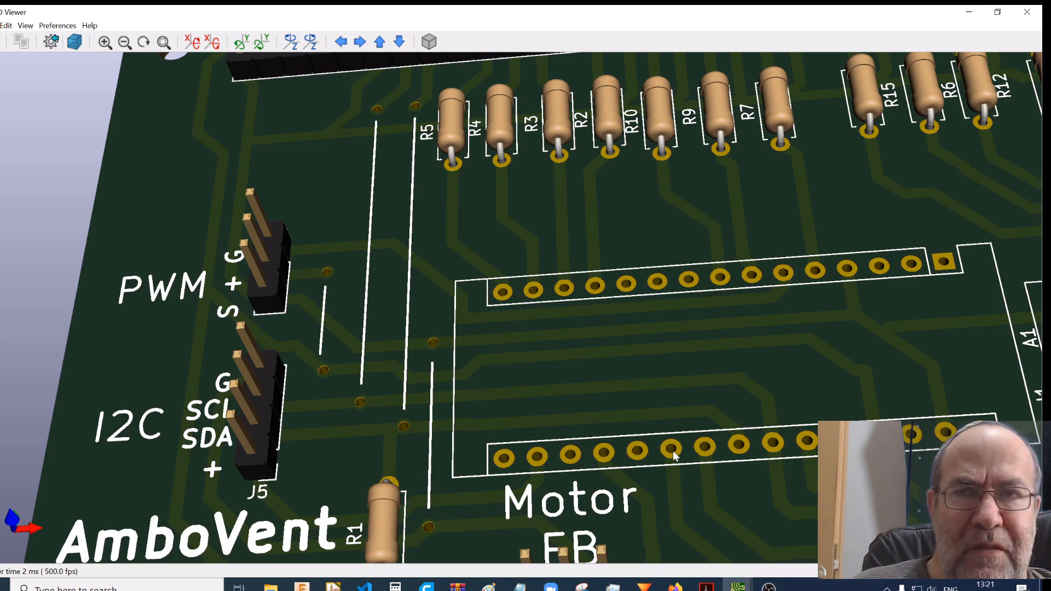
scroll(622, 298, "up", 3)
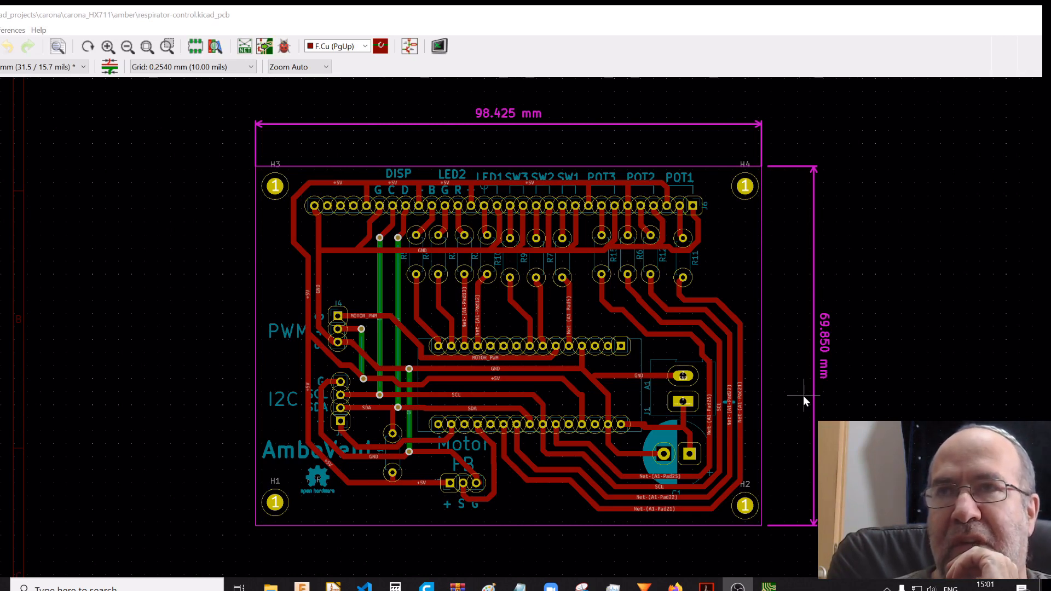
In the PCB editor, inspect the traces around capacitor C1, terminal J1 and mounting hole H2 in the respirator-control layout
scroll(727, 471, "up", 1)
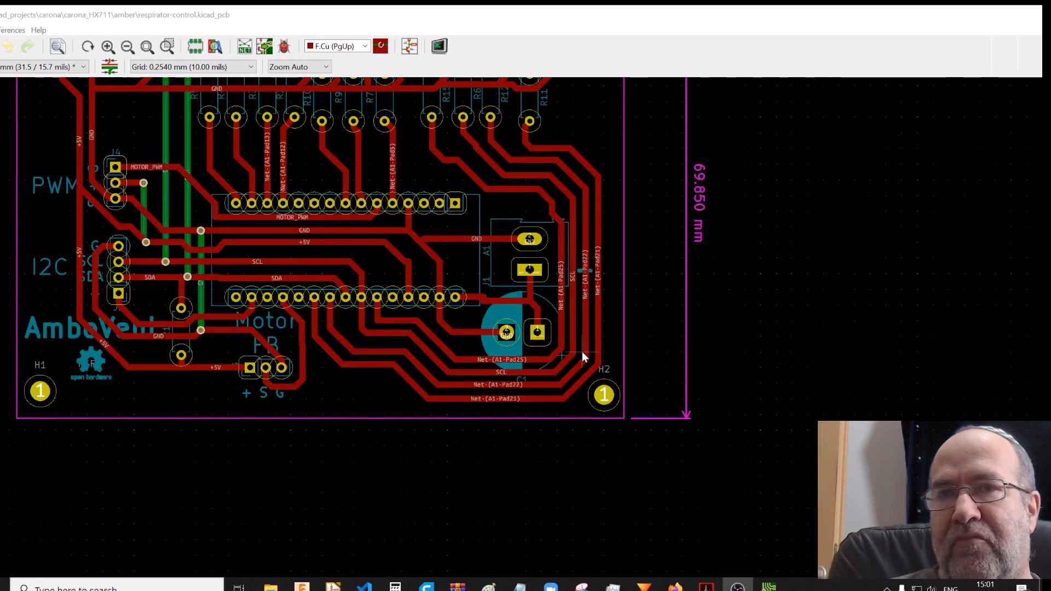
scroll(582, 352, "up", 1)
scroll(668, 335, "up", 1)
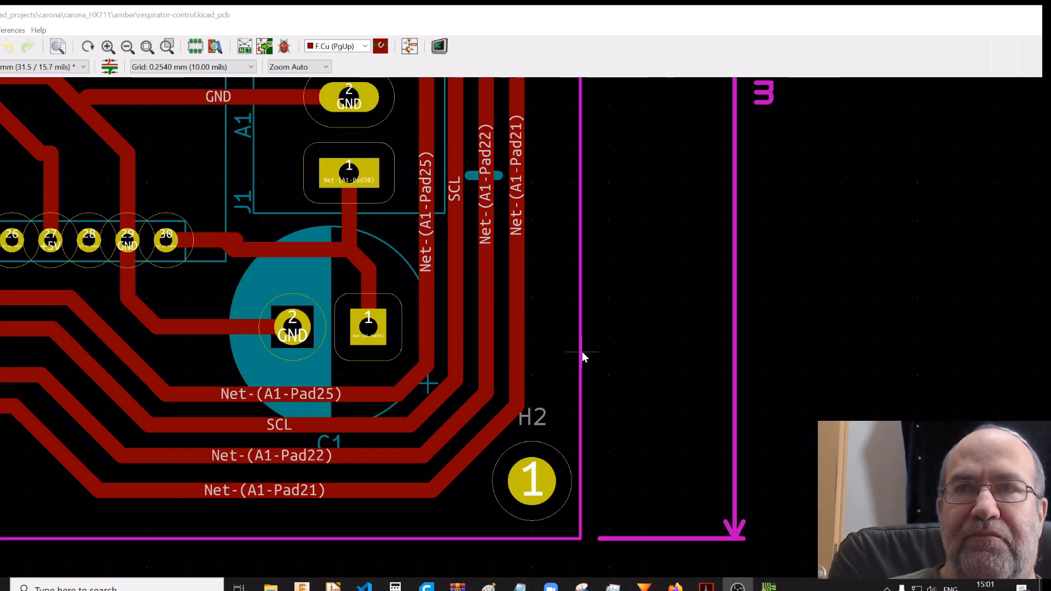
scroll(582, 351, "down", 4)
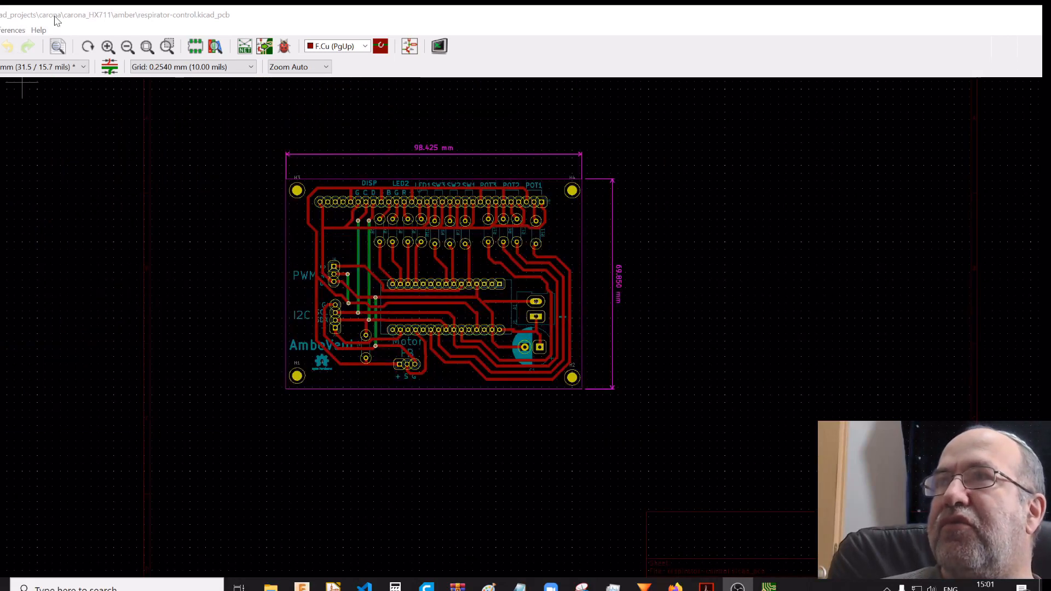
Reposition the PCB editor window, view the respirator-control board in the 3D Viewer, and close that viewer
left_click_drag(56, 21, 212, 64)
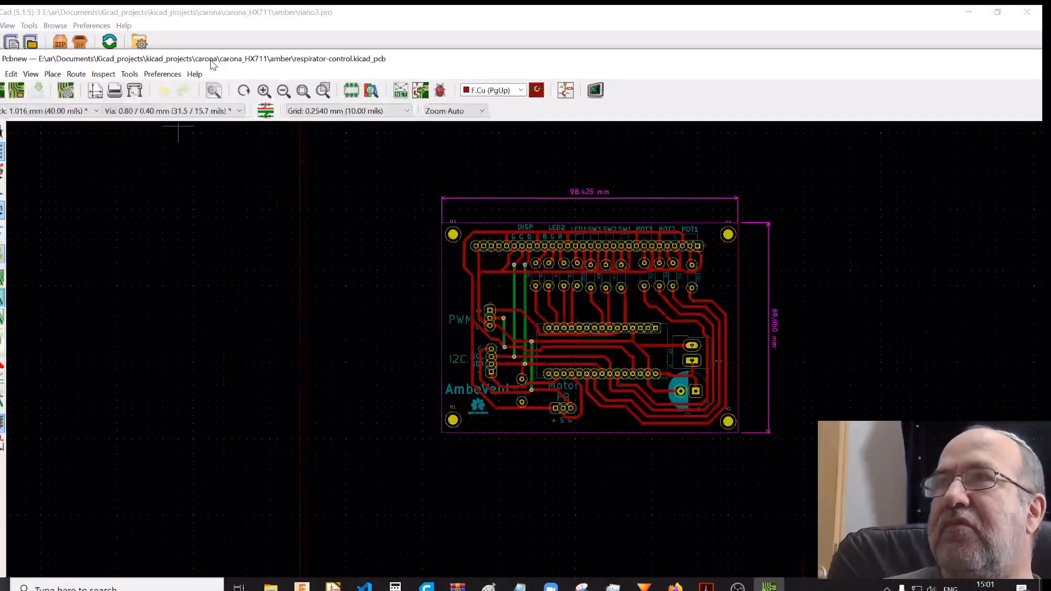
left_click(31, 77)
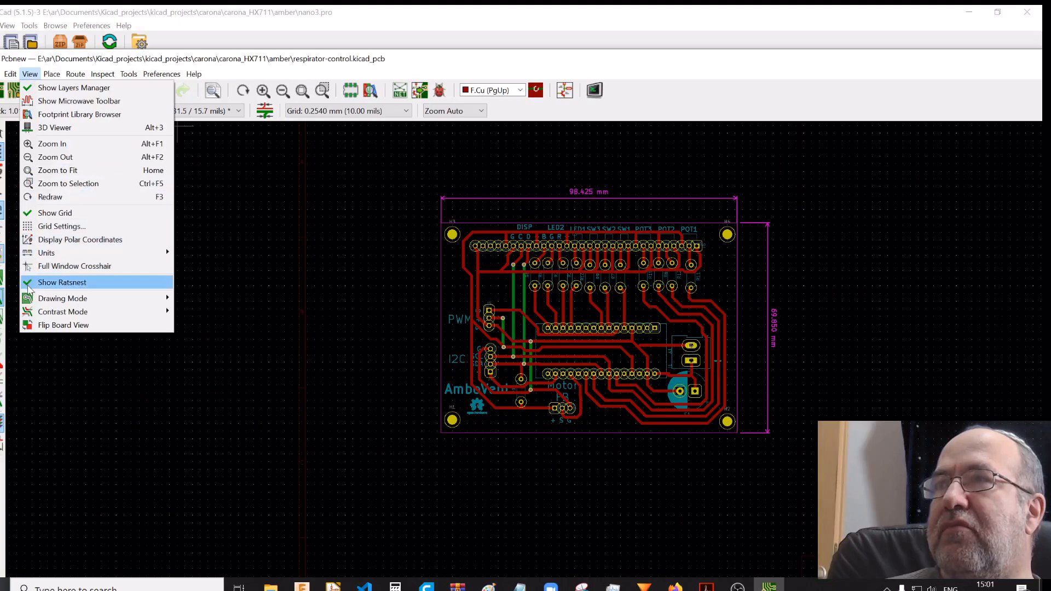
left_click(78, 127)
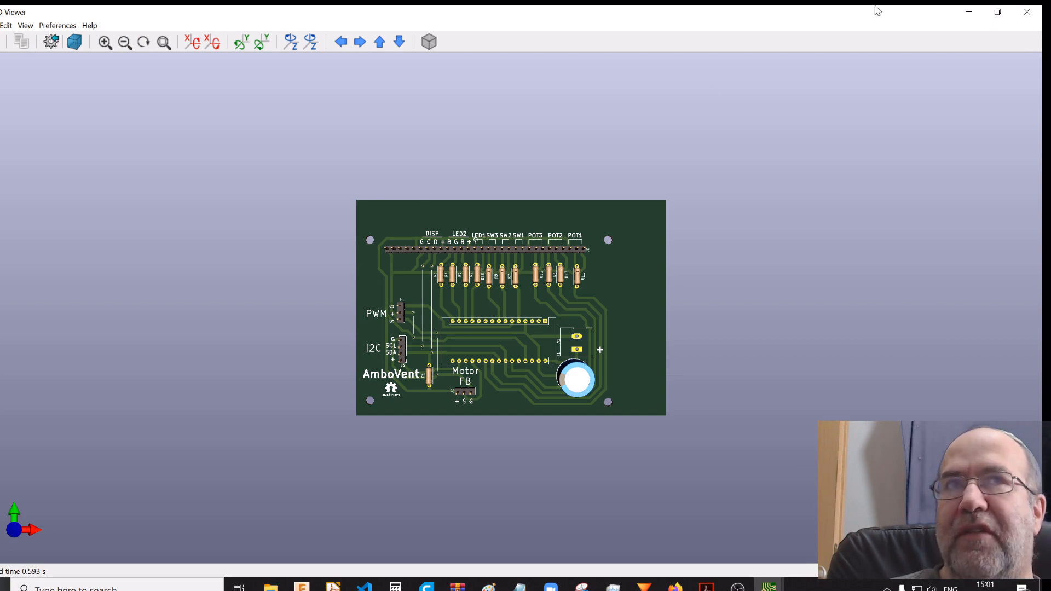
left_click(1033, 11)
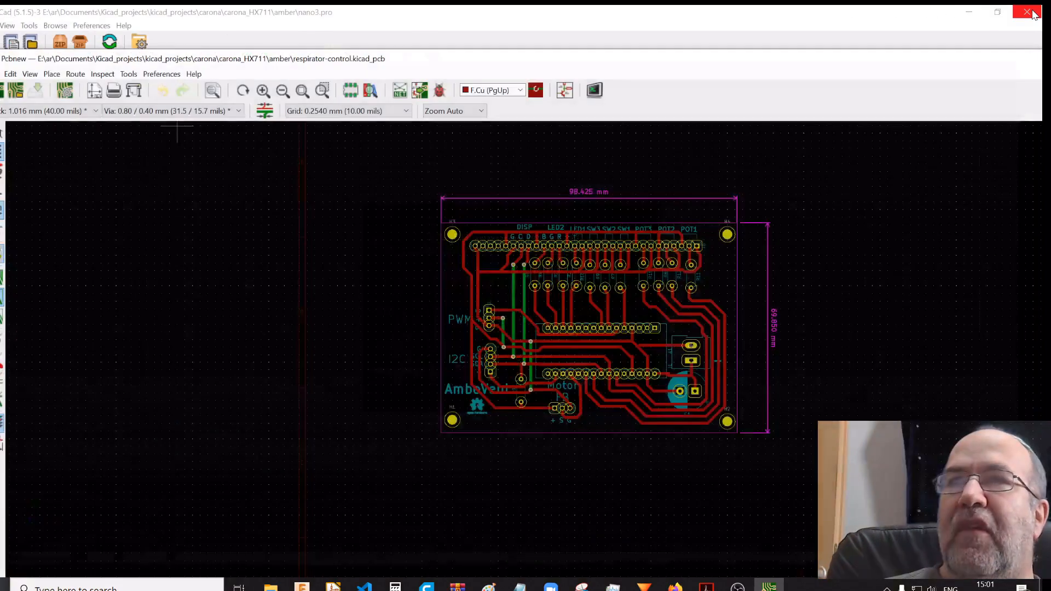
Move the PCB editor window back onto the screen and maximize it so the Layers Manager is accessible
scroll(737, 395, "up", 3)
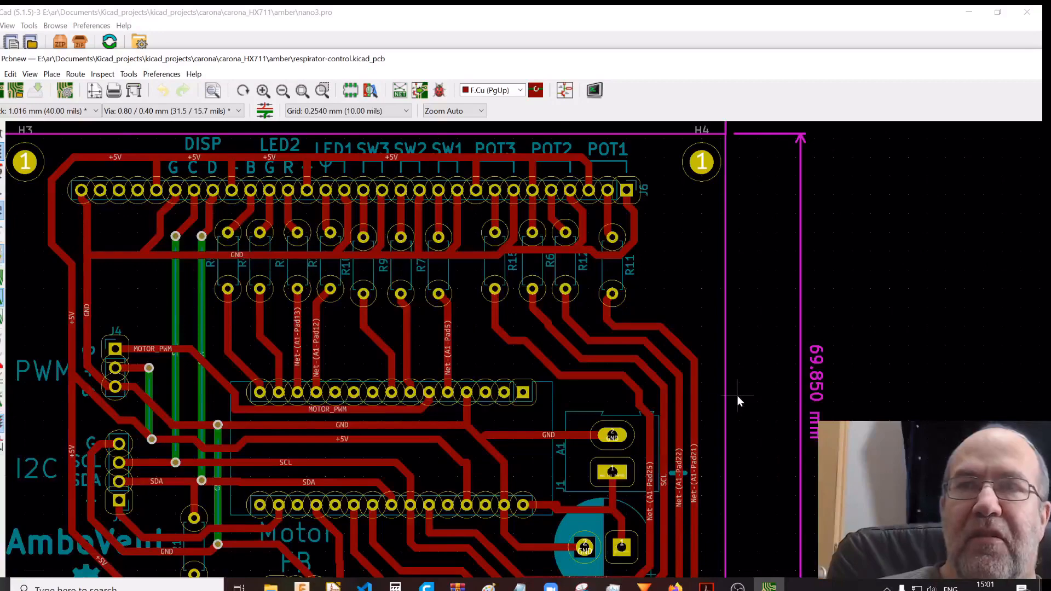
scroll(737, 395, "up", 3)
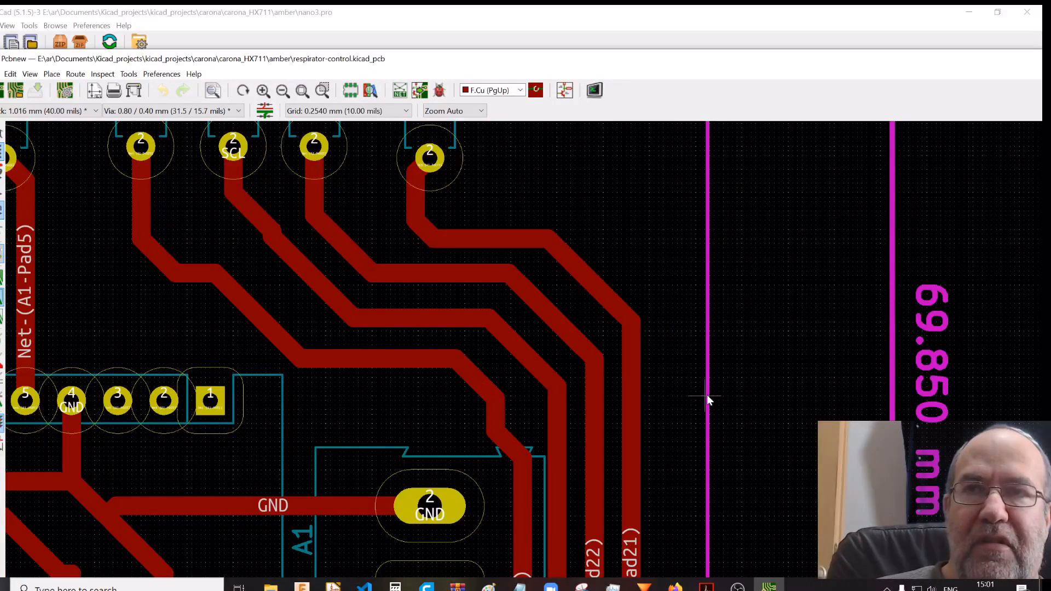
scroll(708, 396, "down", 5)
scroll(738, 396, "down", 3)
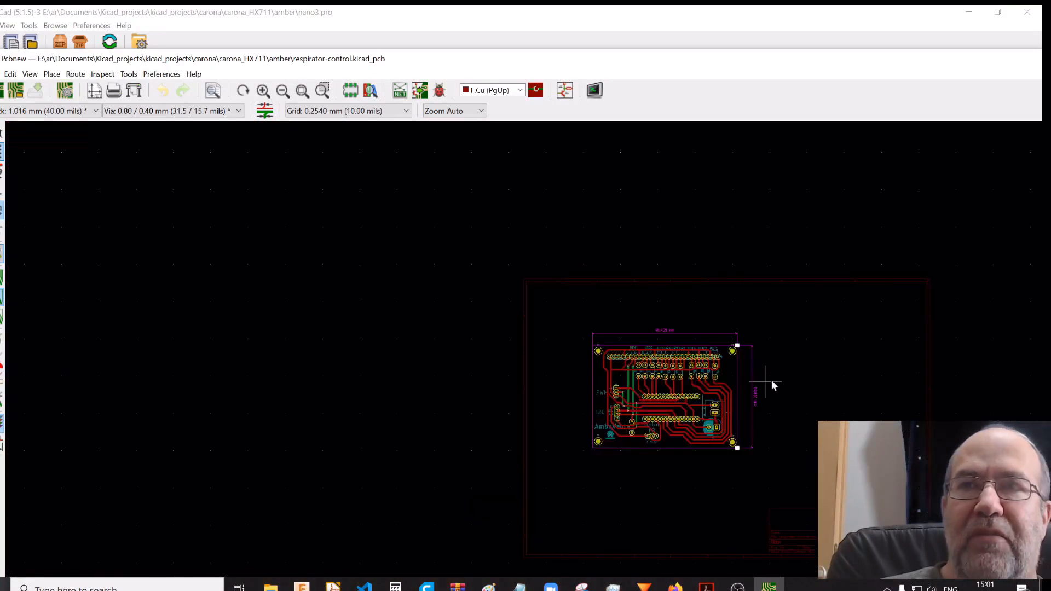
middle_click_drag(833, 359, 655, 331)
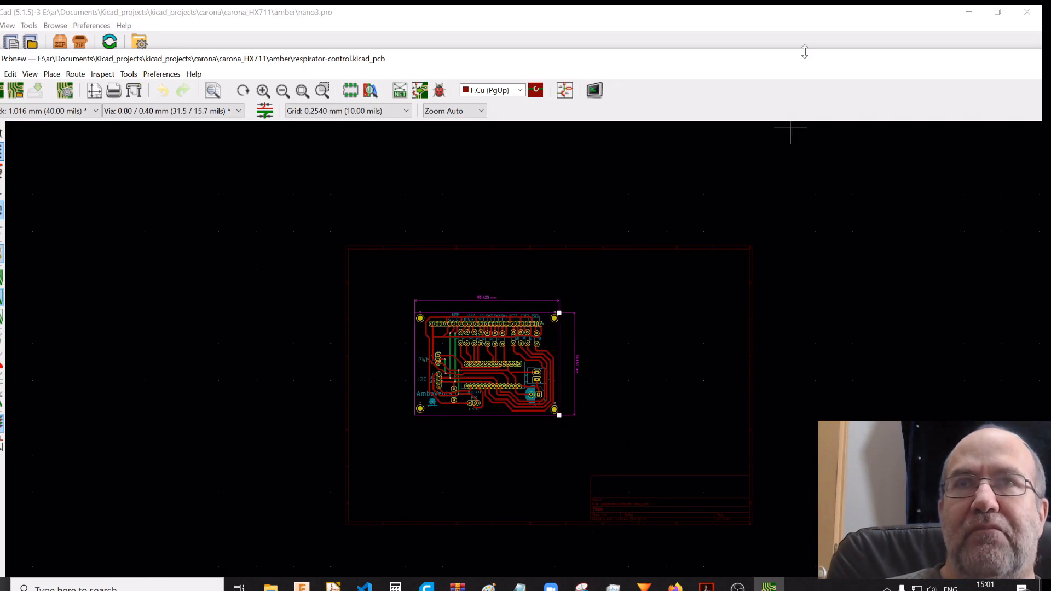
left_click_drag(800, 56, 633, 57)
scroll(637, 129, "down", 1)
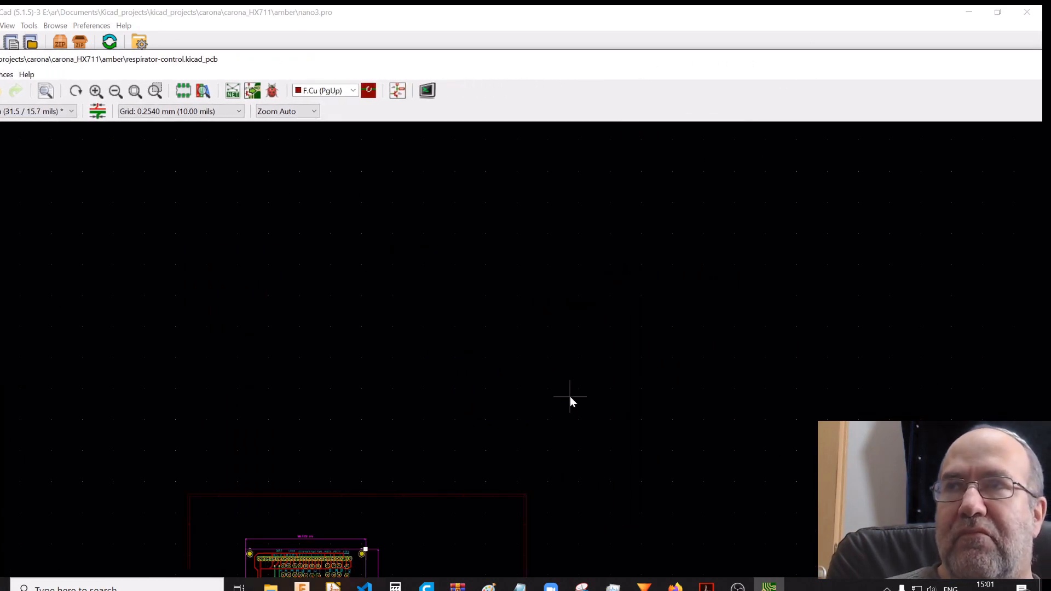
scroll(542, 411, "down", 3)
middle_click_drag(681, 442, 595, 389)
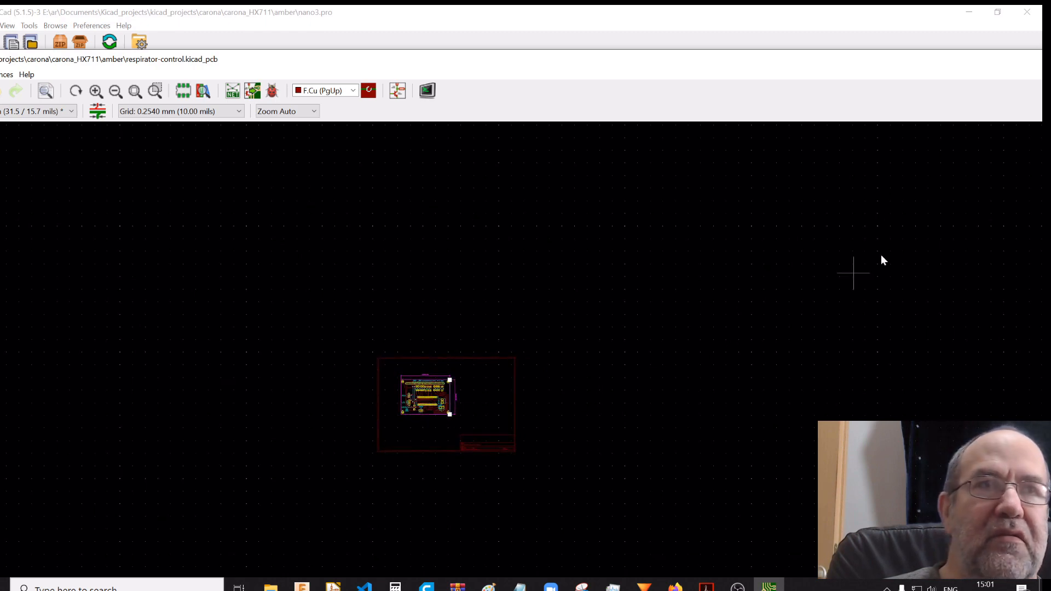
left_click_drag(1050, 63, 565, 88)
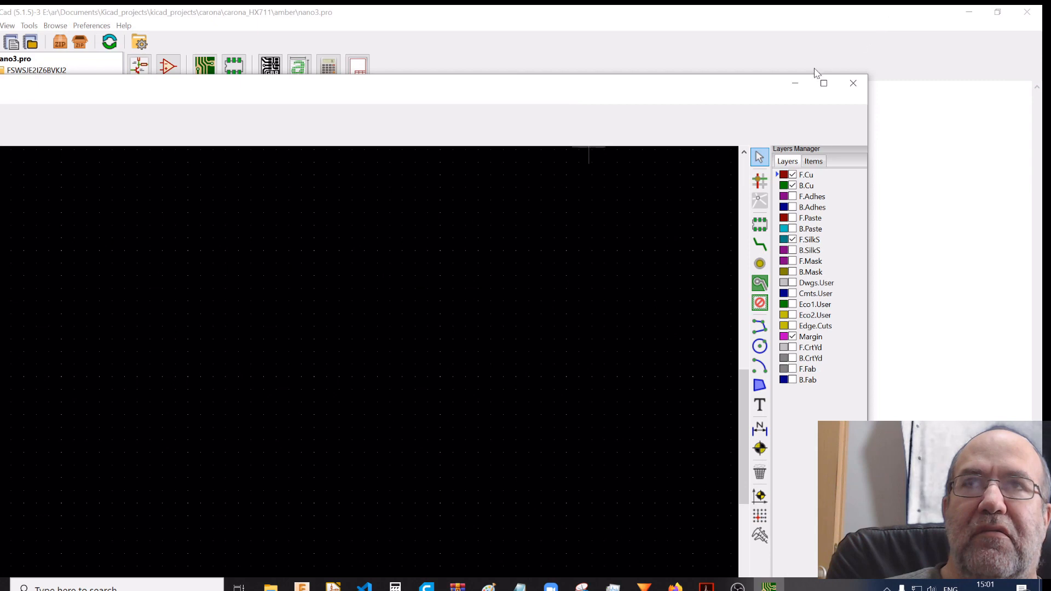
left_click(823, 82)
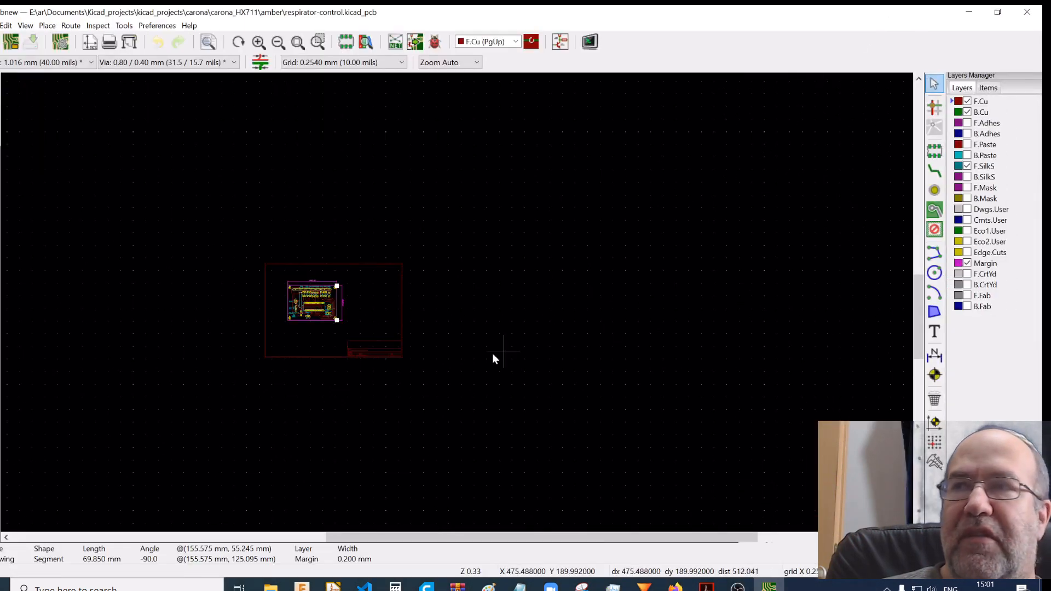
Make the Edge.Cuts layer visible, toggle the Margin layer off and on again, and hide the B.Cu layer
scroll(457, 301, "up", 8)
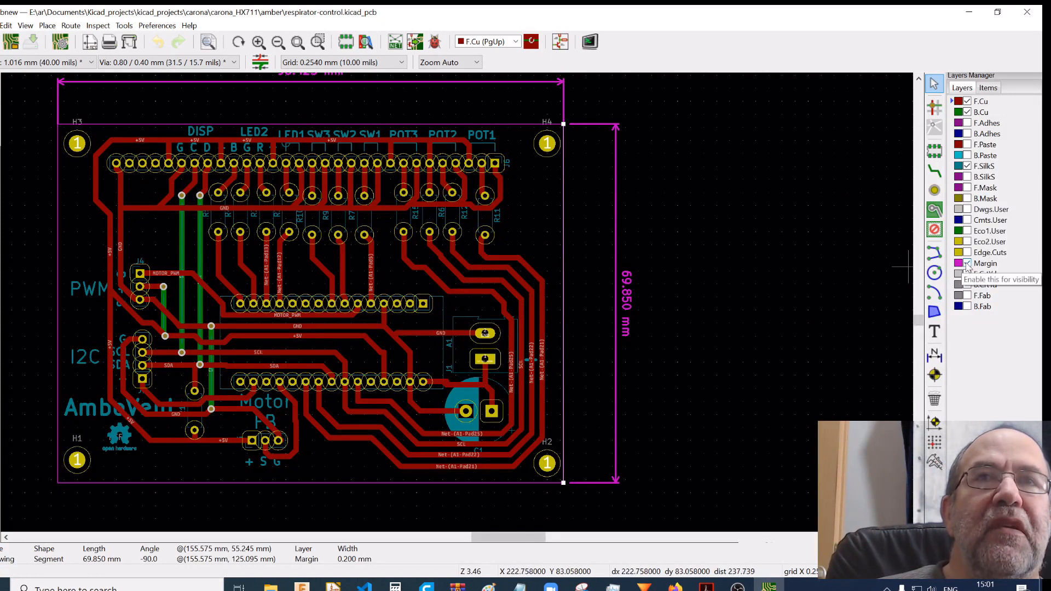
left_click(967, 264)
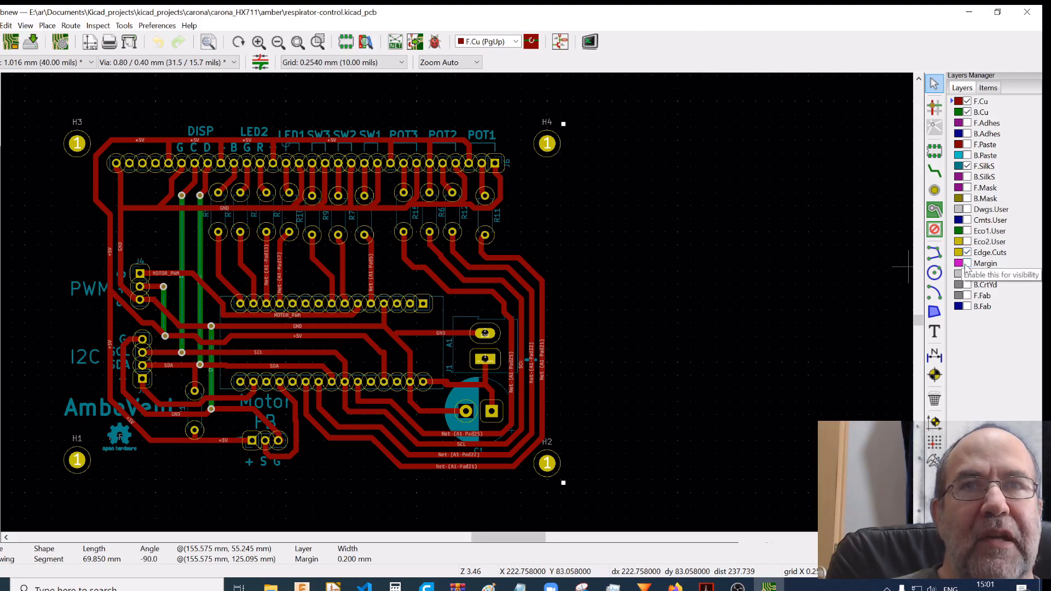
left_click(967, 264)
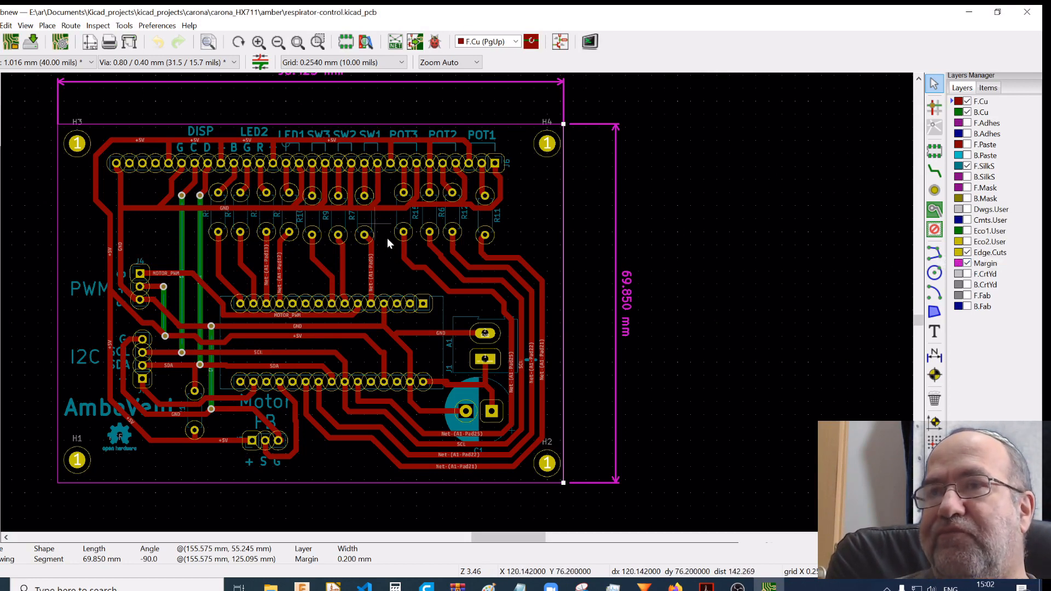
left_click(967, 113)
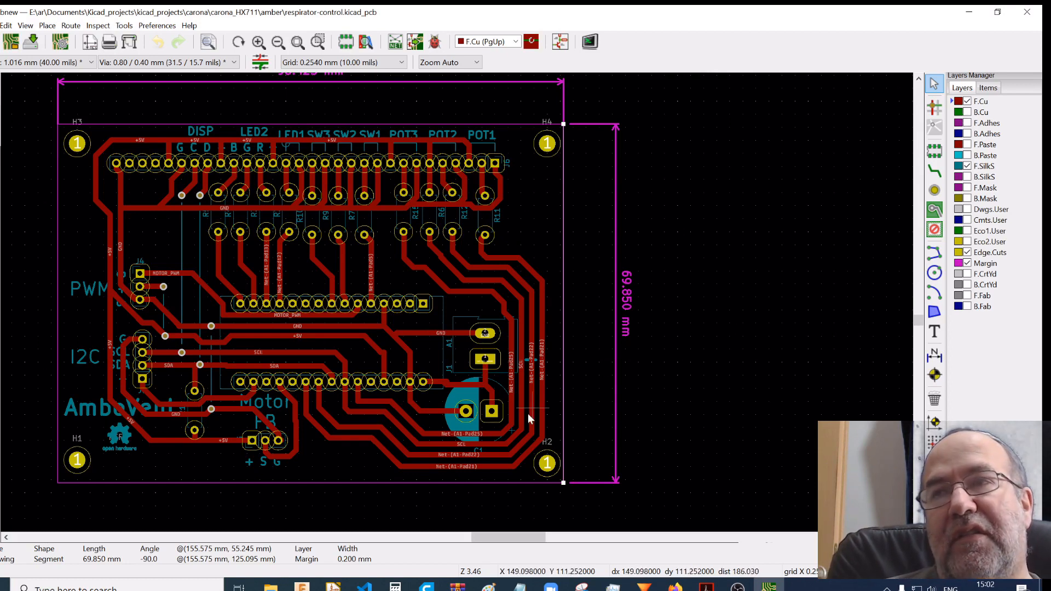
Inspect the front copper traces between Arduino pins 29 and 30, capacitor C1 and terminal J1
scroll(503, 406, "up", 3)
scroll(457, 305, "up", 1)
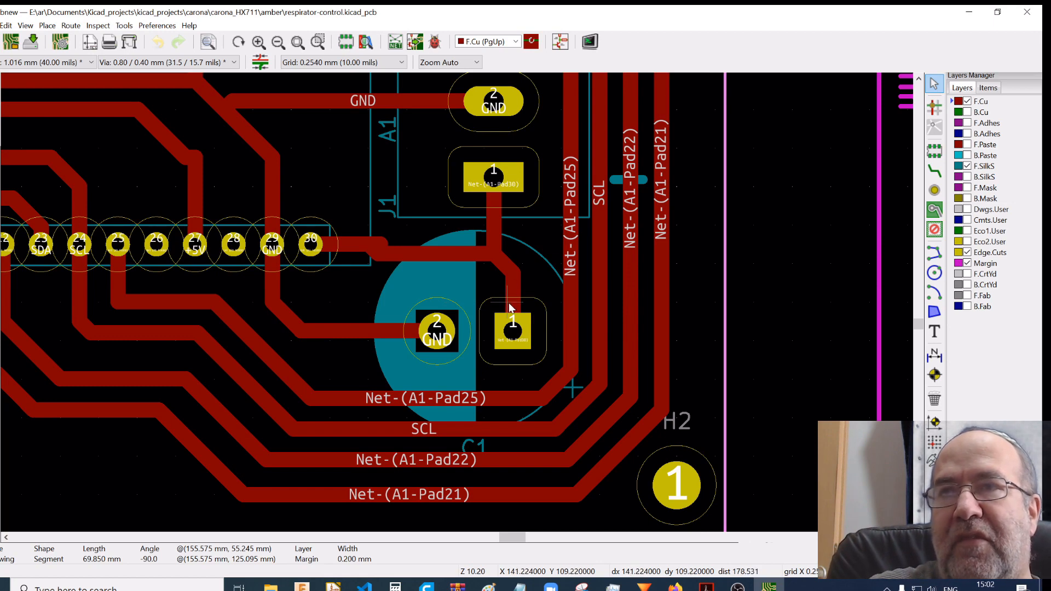
scroll(509, 305, "up", 1)
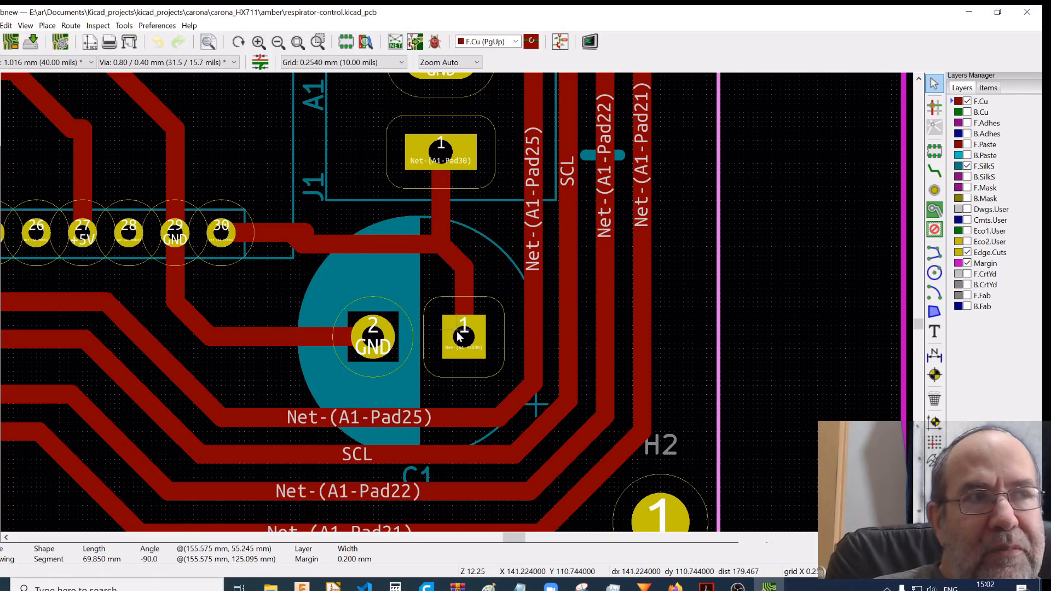
View the board in the 3D Viewer, rotate it to inspect its underside traces and its component side, and close the viewer
left_click(25, 25)
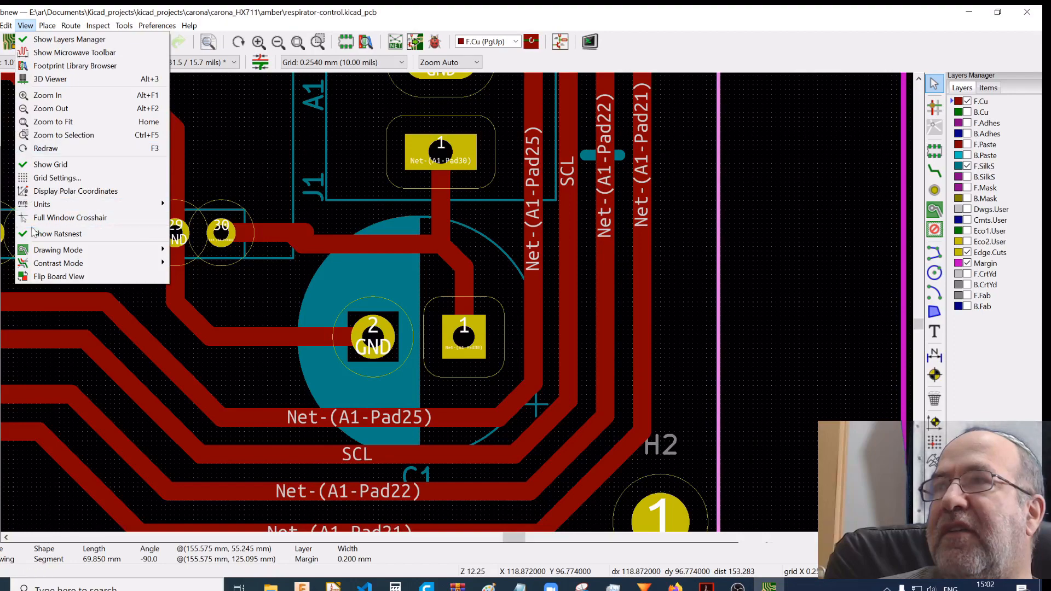
left_click(57, 80)
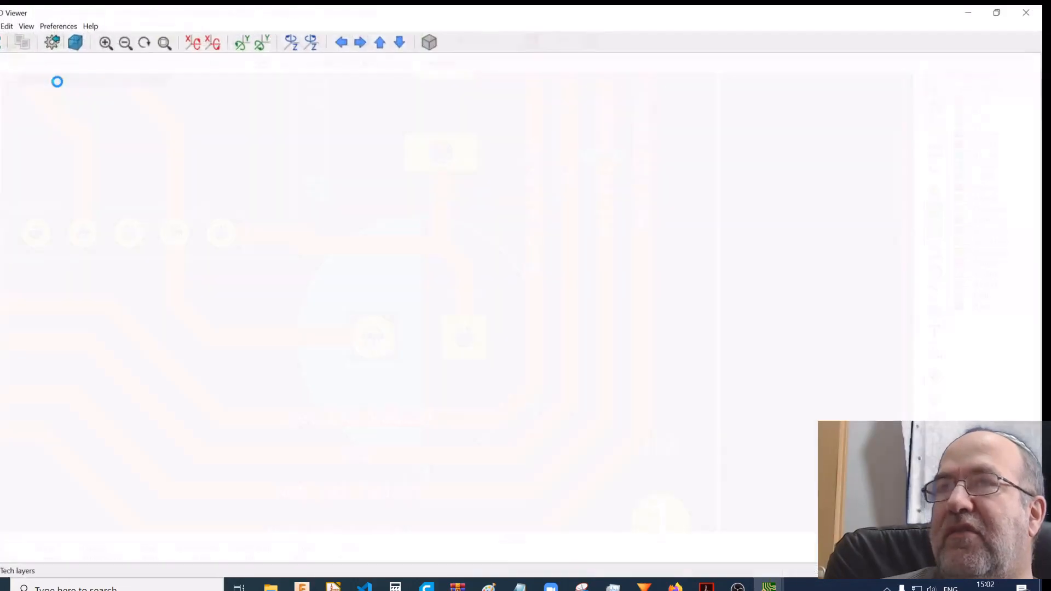
scroll(573, 398, "up", 3)
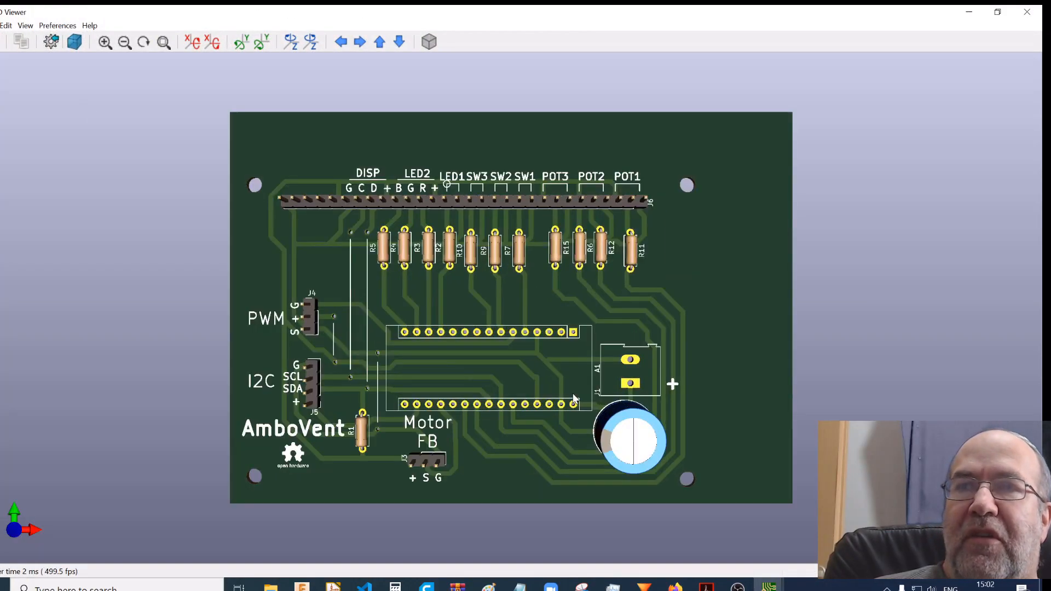
left_click_drag(568, 444, 556, 294)
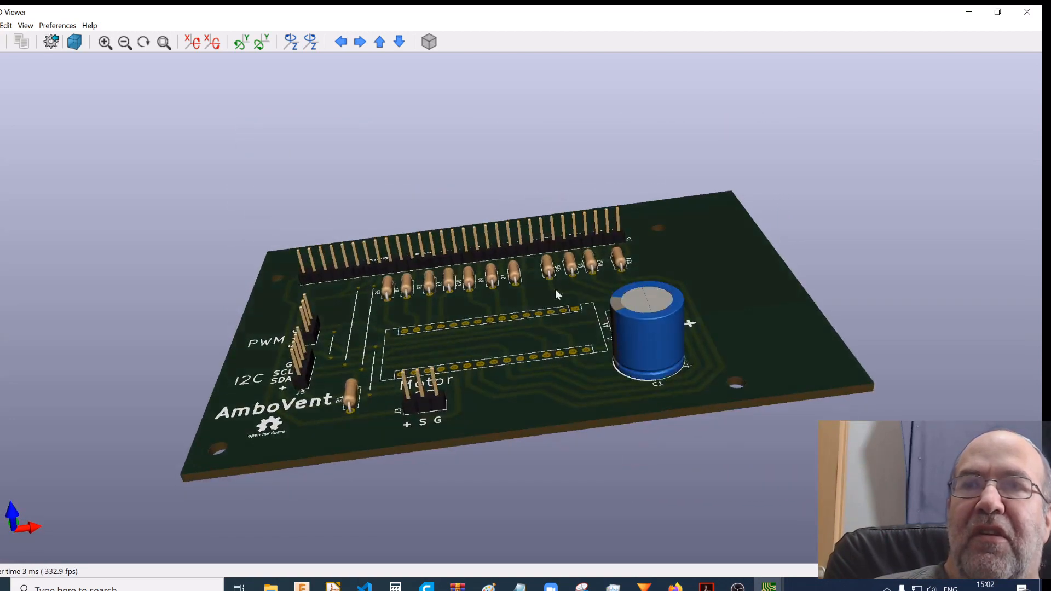
left_click_drag(553, 419, 647, 250)
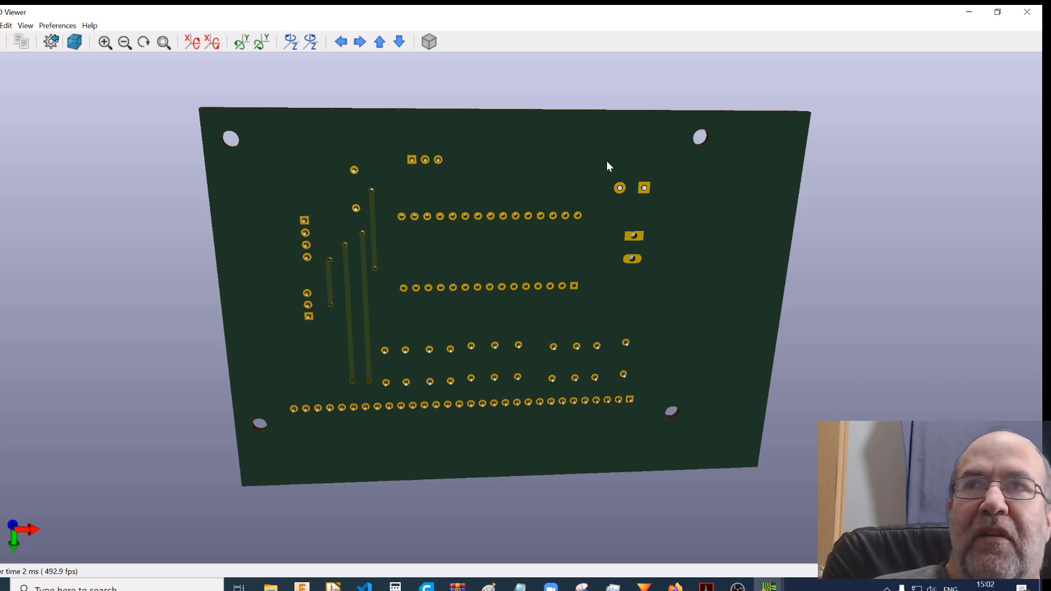
left_click_drag(606, 161, 541, 478)
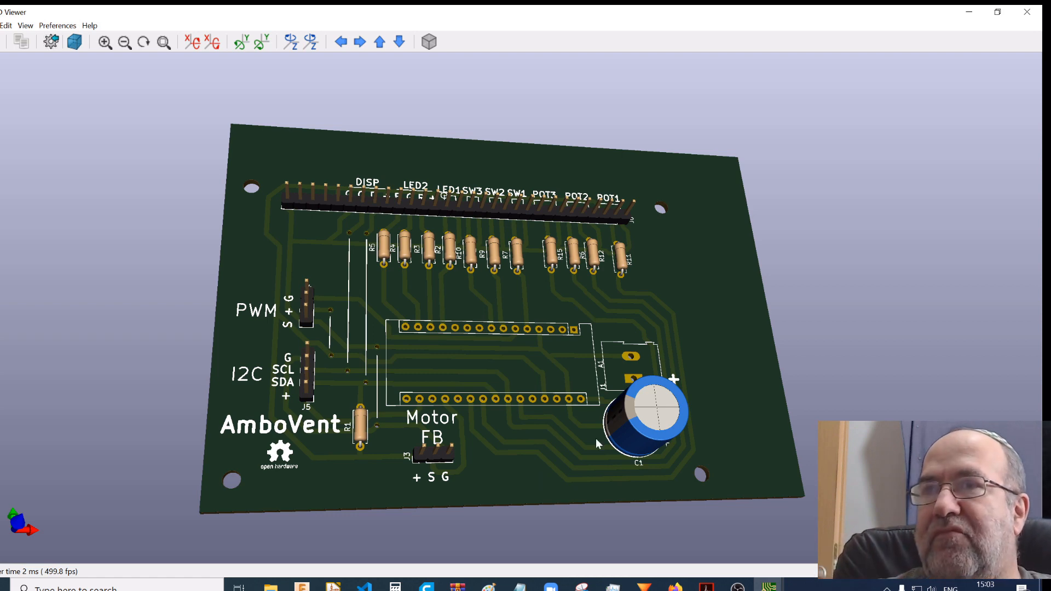
left_click(1025, 14)
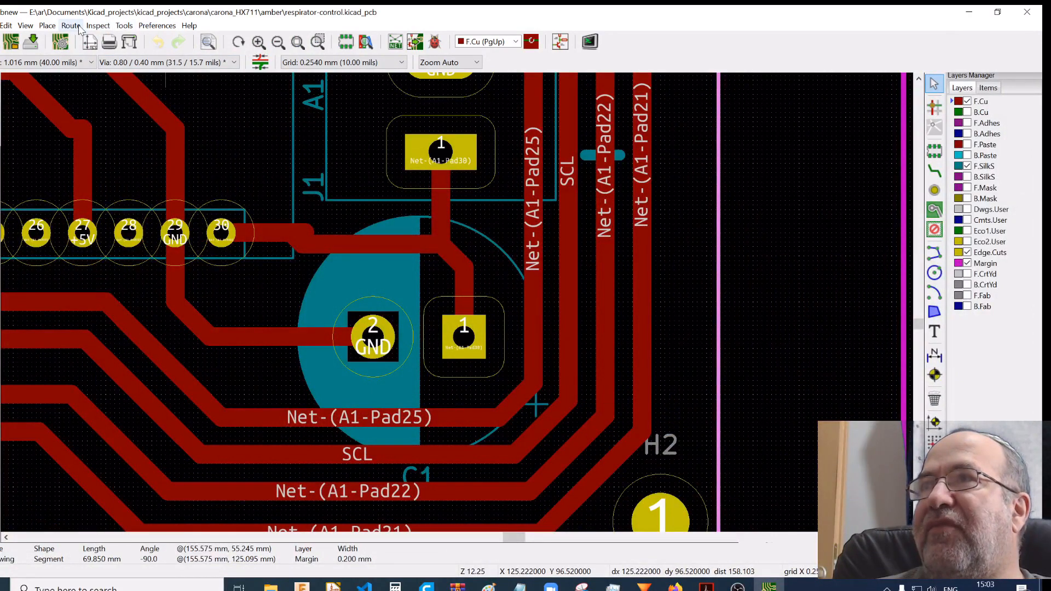
Run the design rules check on the respirator-control board and close the DRC dialog
left_click(121, 29)
mouse_move(97, 26)
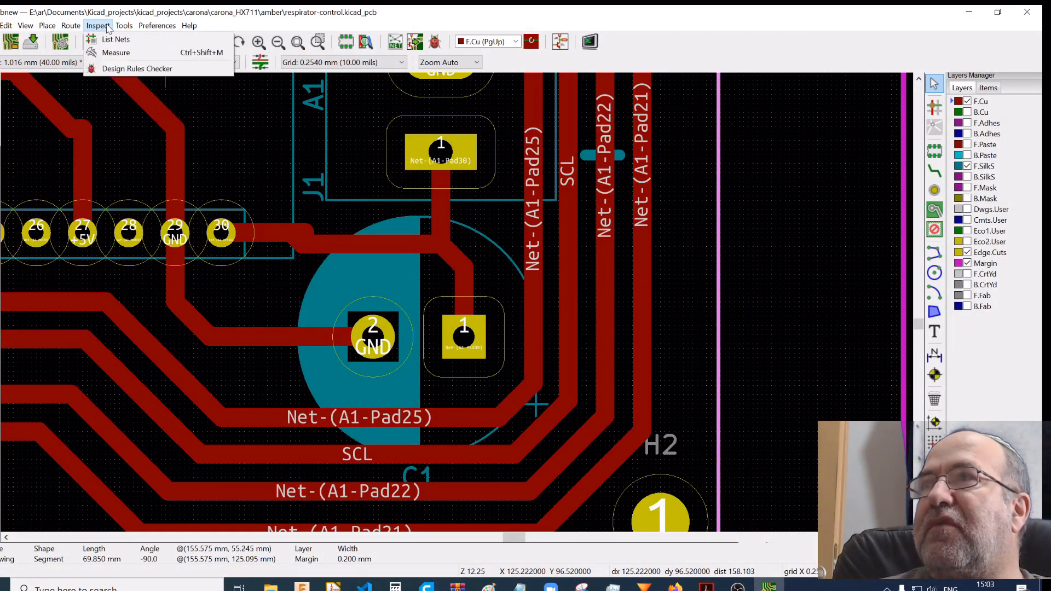
left_click(137, 69)
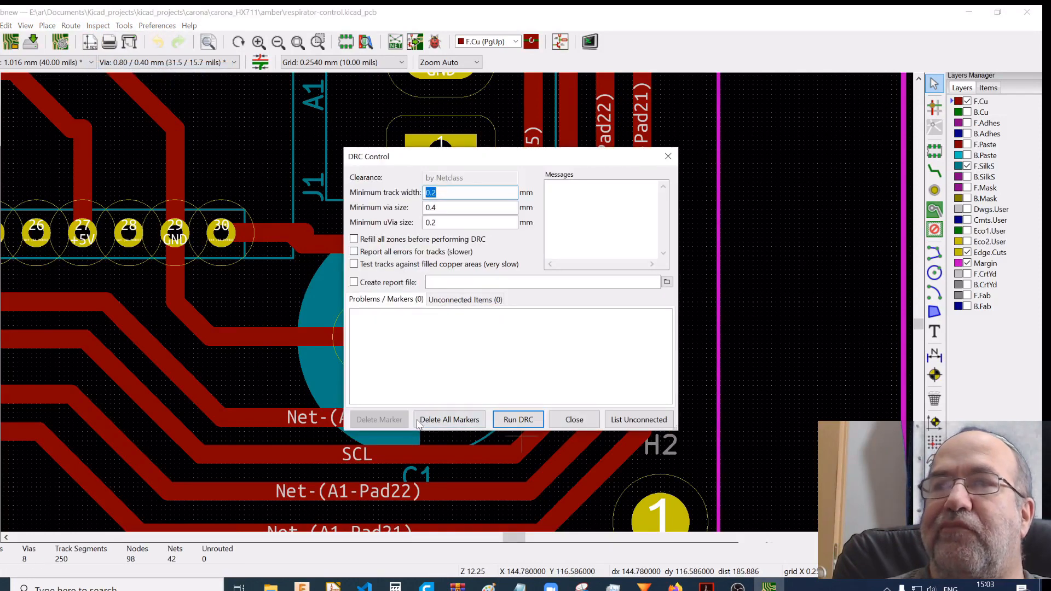
left_click(517, 420)
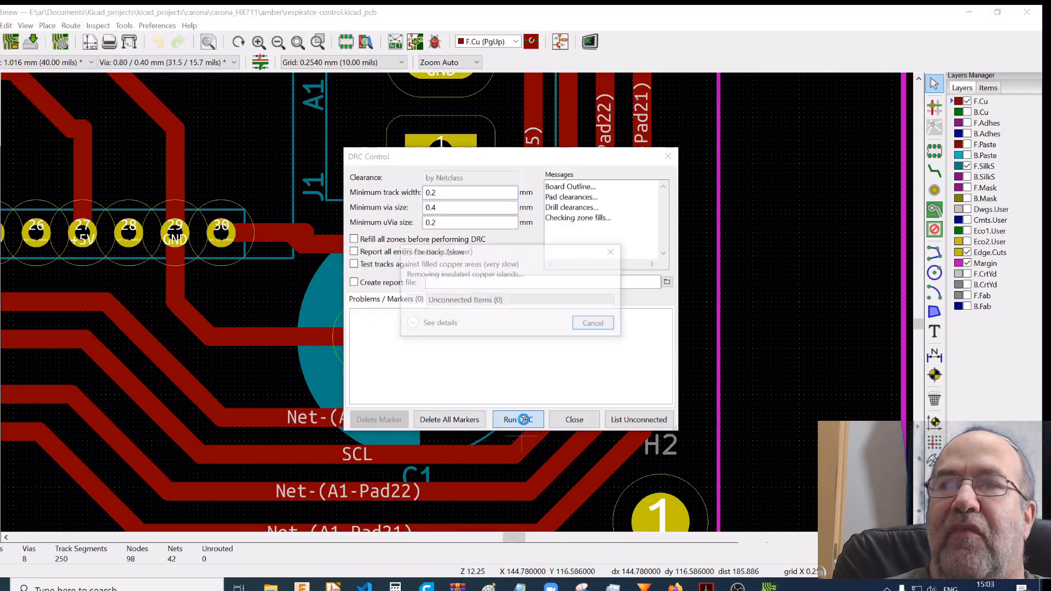
left_click(574, 419)
Examine the DRC error markers along connector J6's pins and the traces around resistors R15, R6, R12 and R11
scroll(459, 306, "down", 2)
scroll(457, 302, "down", 8)
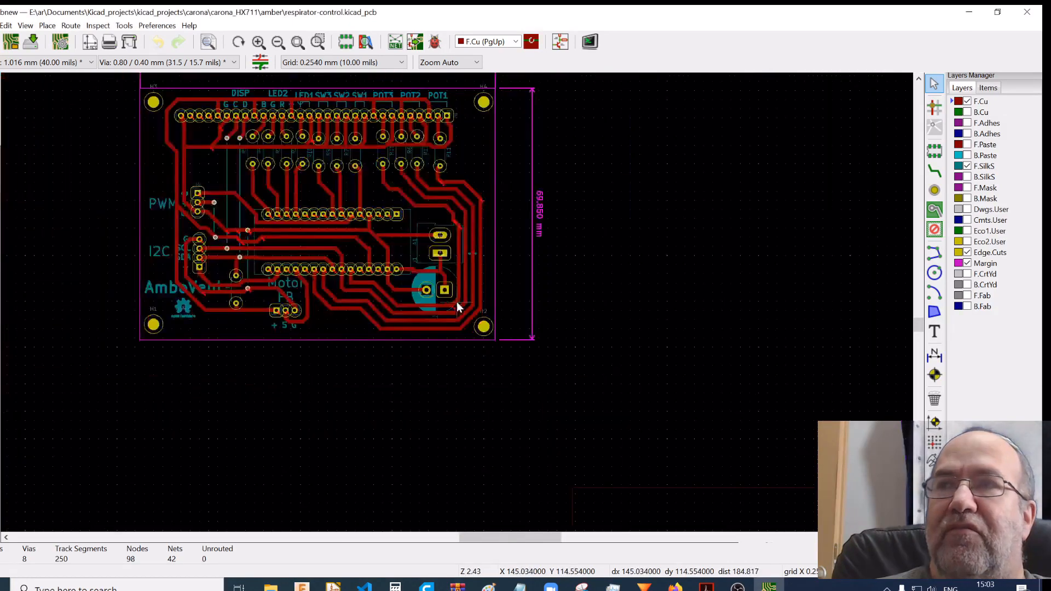
middle_click_drag(351, 224, 364, 369)
scroll(315, 268, "up", 8)
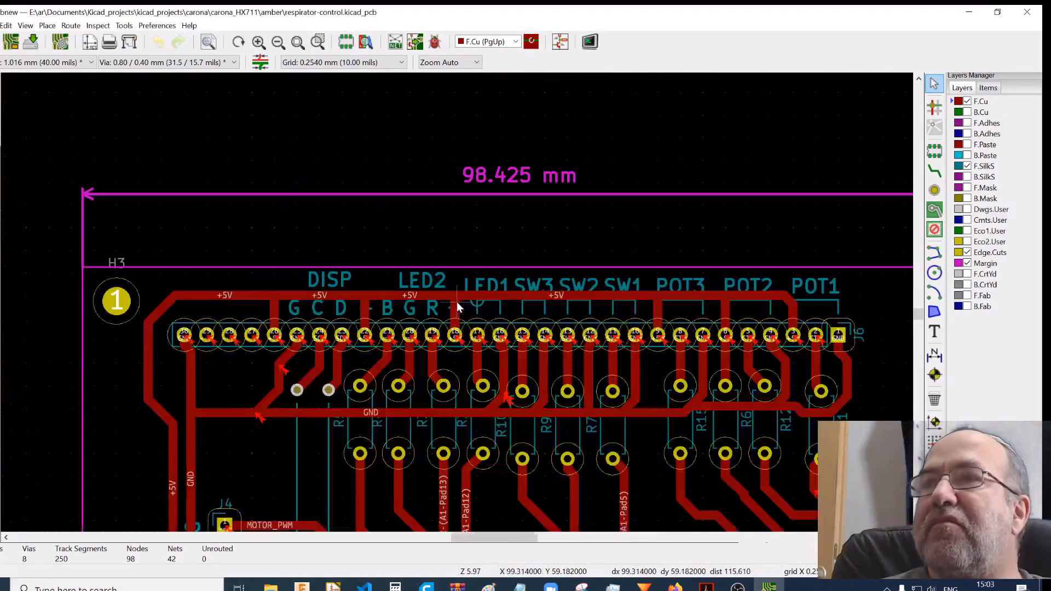
scroll(457, 301, "up", 1)
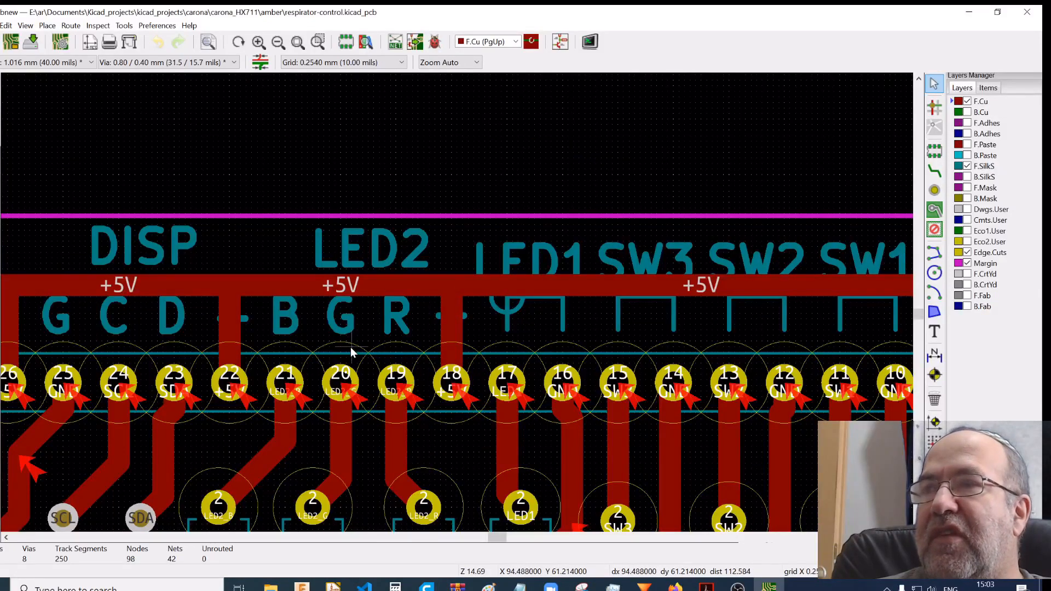
middle_click_drag(353, 348, 388, 265)
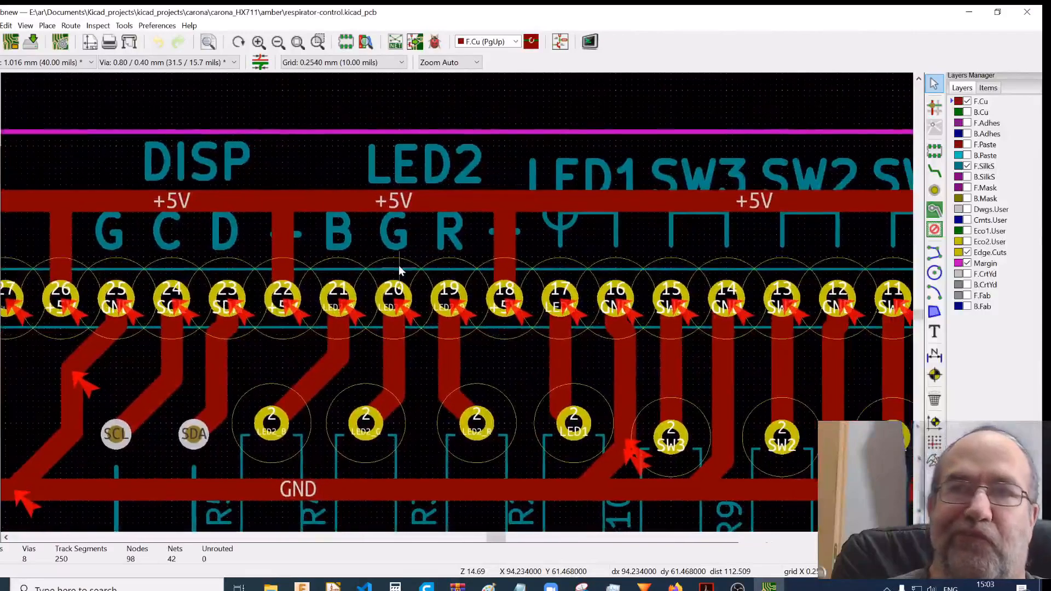
middle_click_drag(860, 331, 277, 300)
middle_click_drag(854, 325, 798, 164)
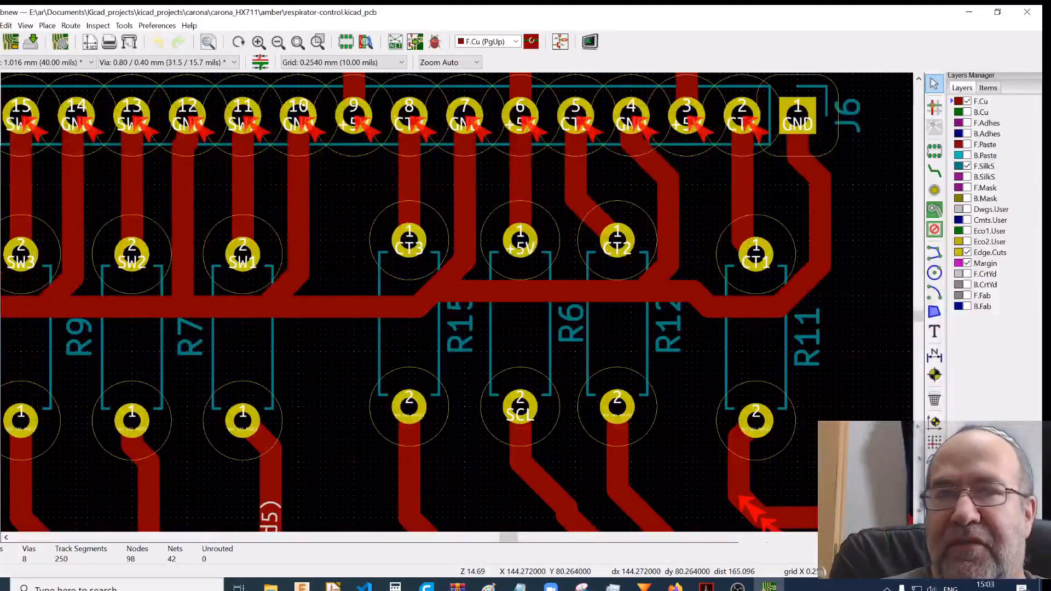
middle_click_drag(836, 465, 829, 314)
scroll(829, 314, "down", 1)
scroll(457, 301, "down", 4)
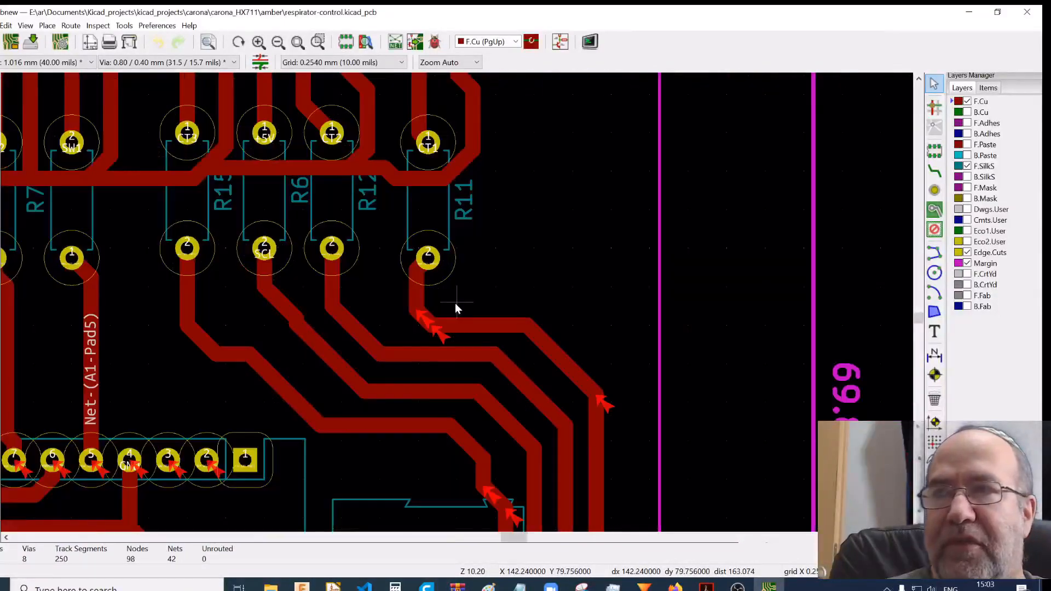
Examine the DRC error markers around the PWM and I2C headers and the traces running to the Arduino
middle_click_drag(319, 365, 474, 332)
scroll(456, 301, "up", 4)
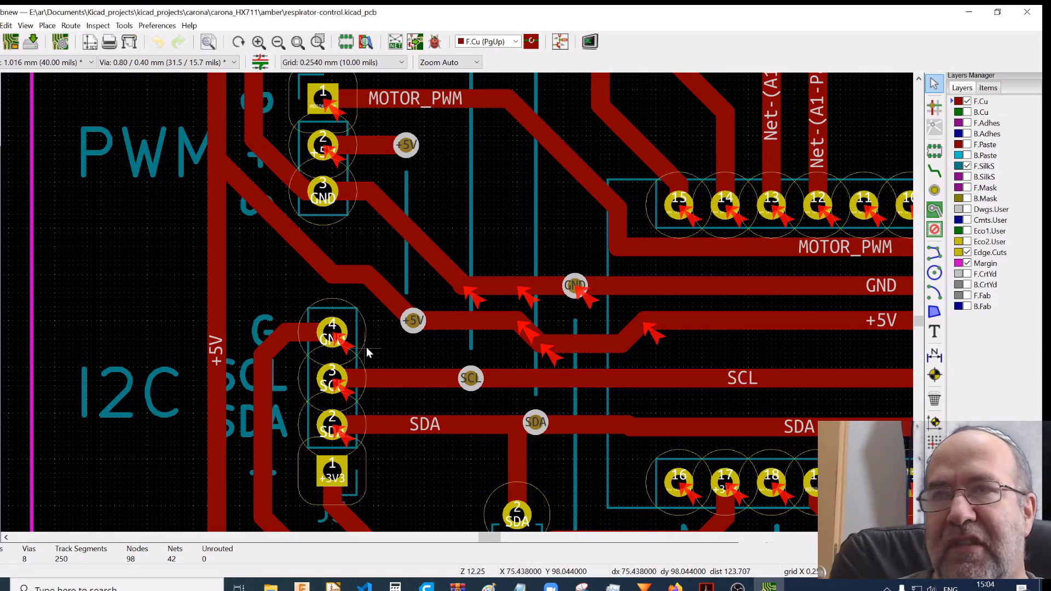
scroll(442, 200, "up", 3)
scroll(456, 301, "down", 4)
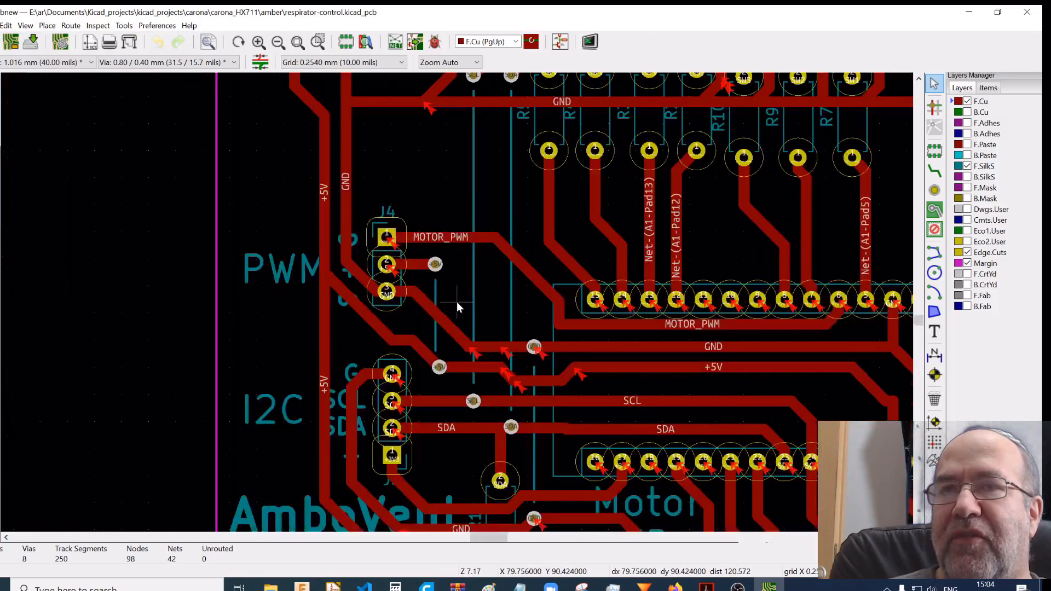
scroll(456, 301, "down", 1)
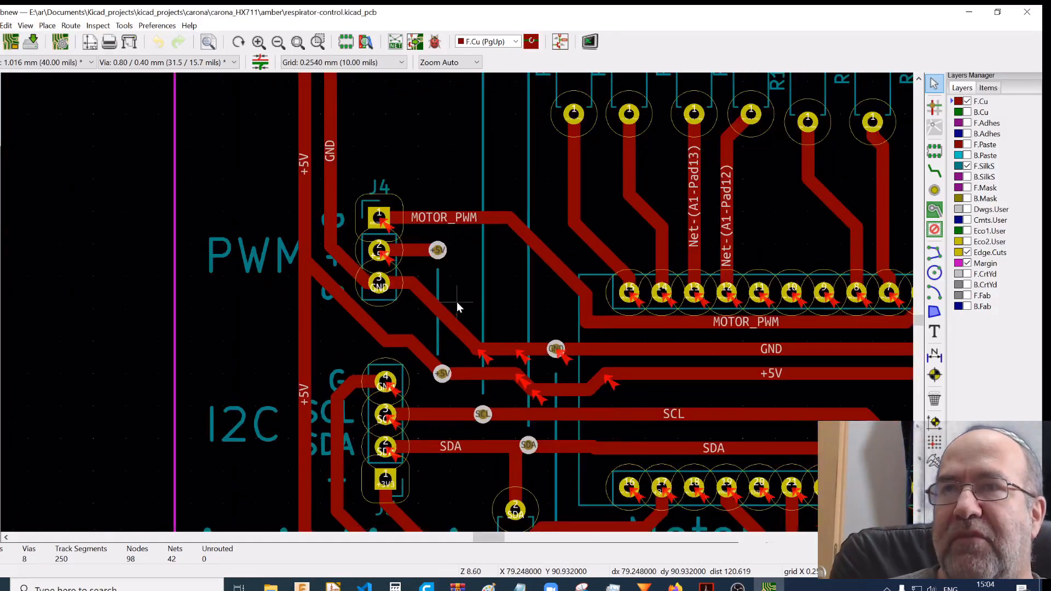
Route a single GND track on F.Cu from the diagonal GND trace beside J4's pin 3 to the nearby GND via
left_click(63, 26)
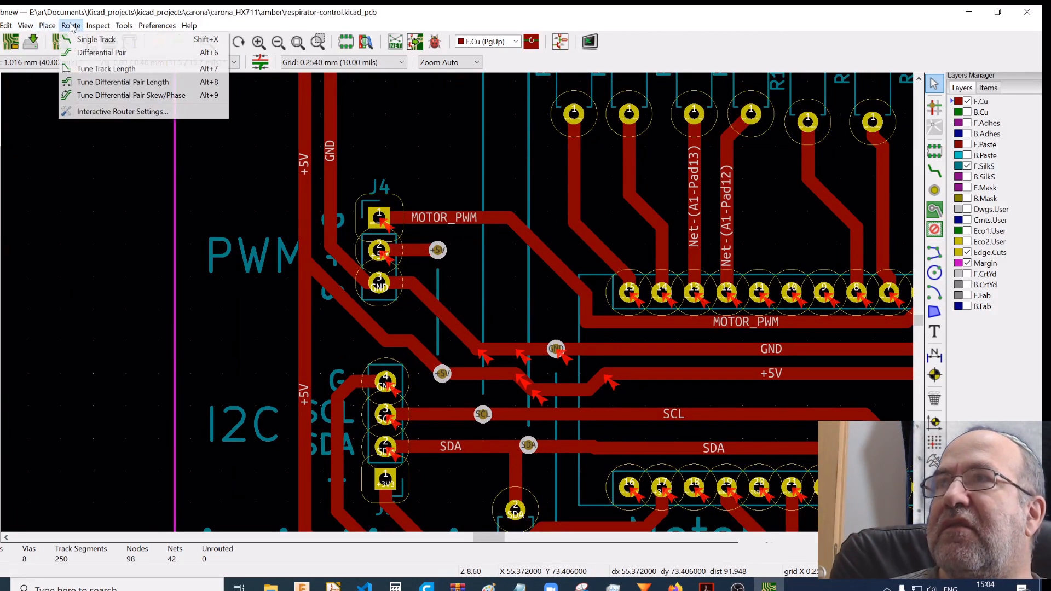
left_click(93, 38)
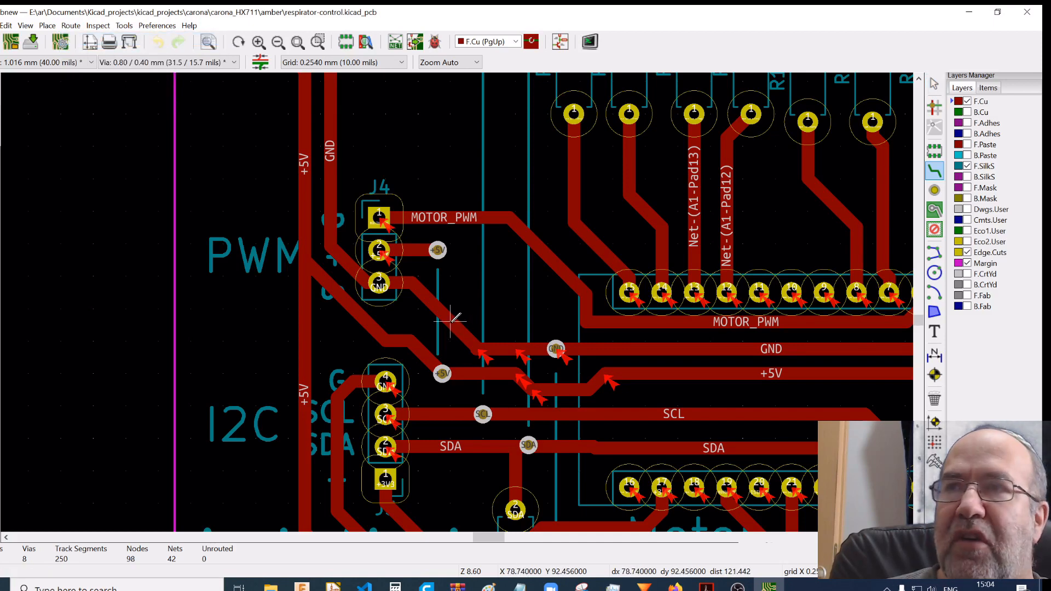
scroll(450, 319, "up", 3)
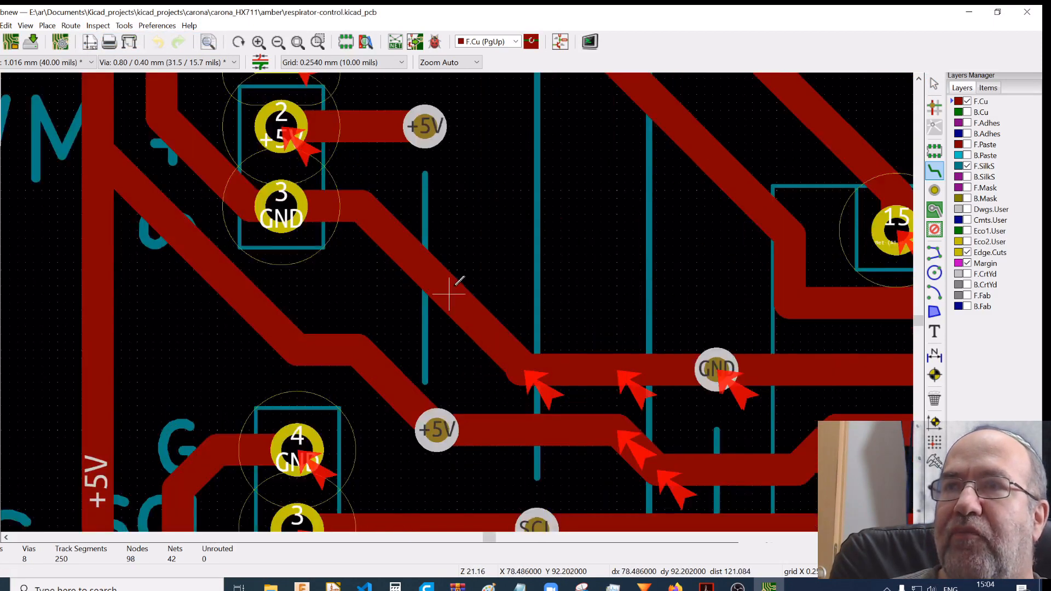
left_click(449, 294)
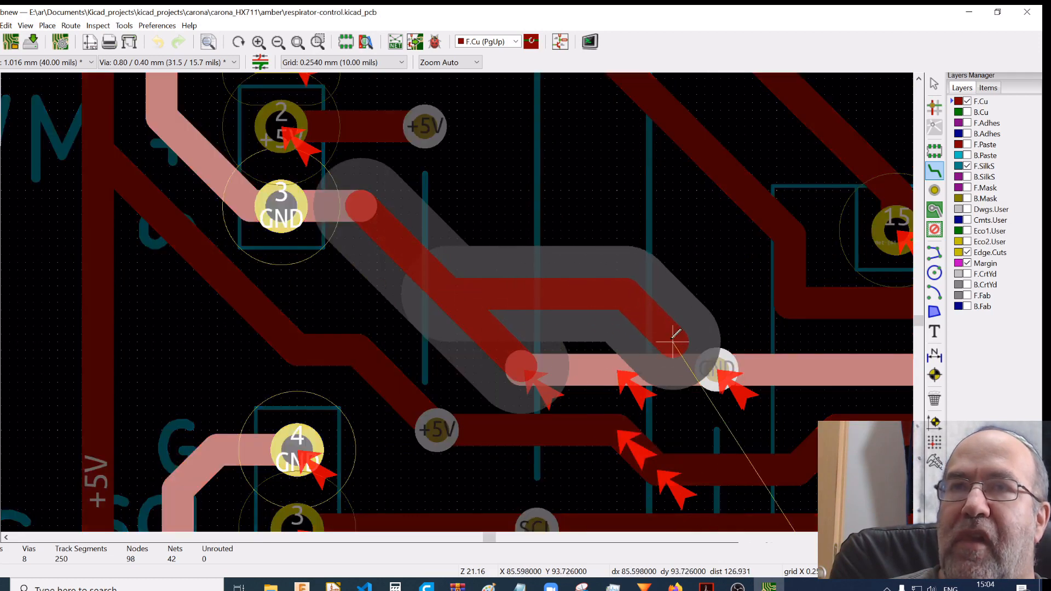
left_click(716, 369)
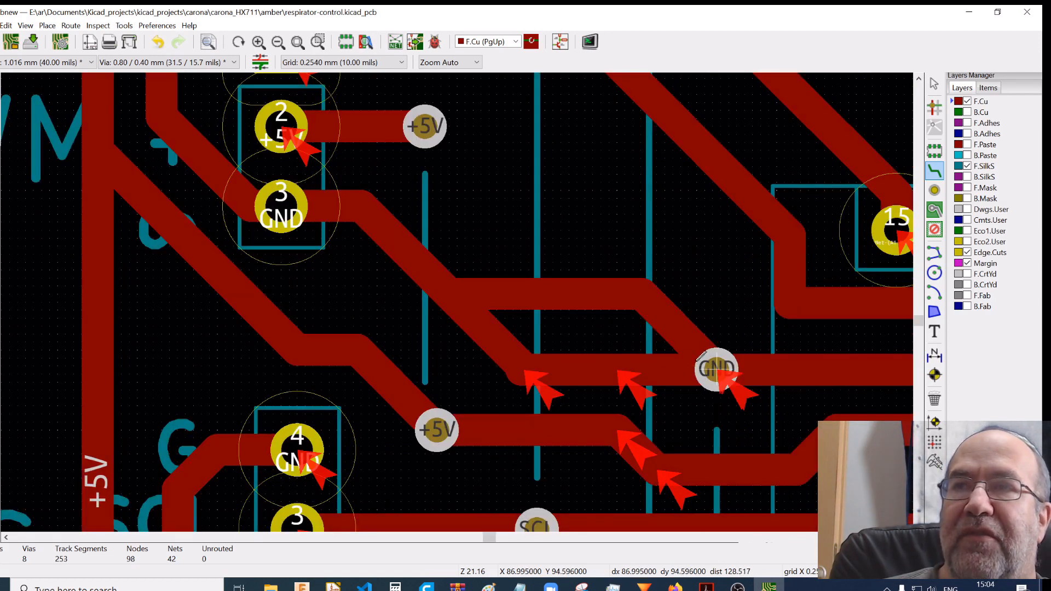
key("Escape")
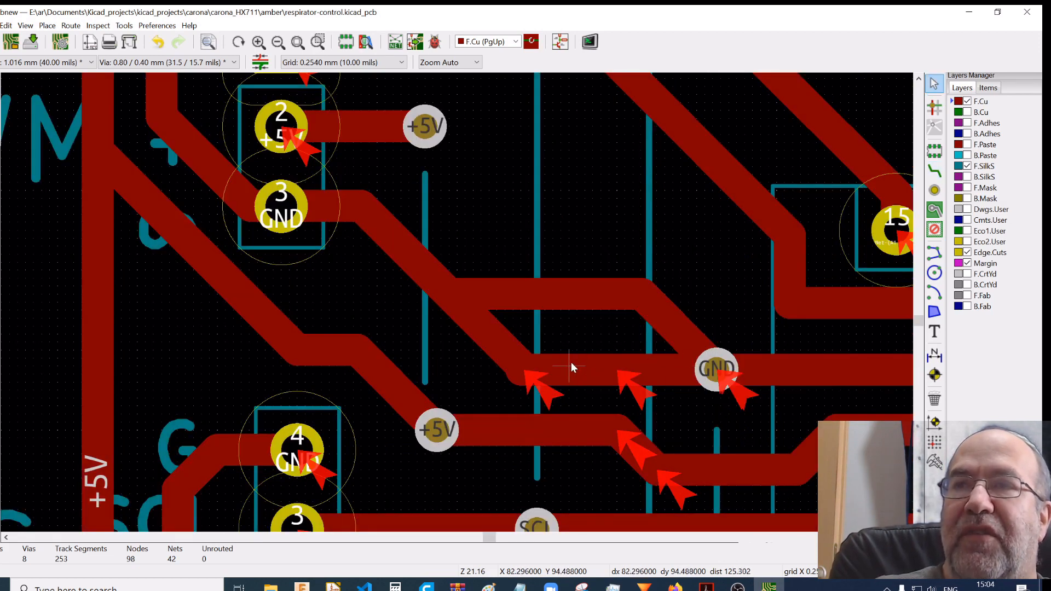
Delete the old GND track segments between the new track's starting point and the GND via, including the tiny leftover piece
left_click(513, 362)
left_click(498, 338)
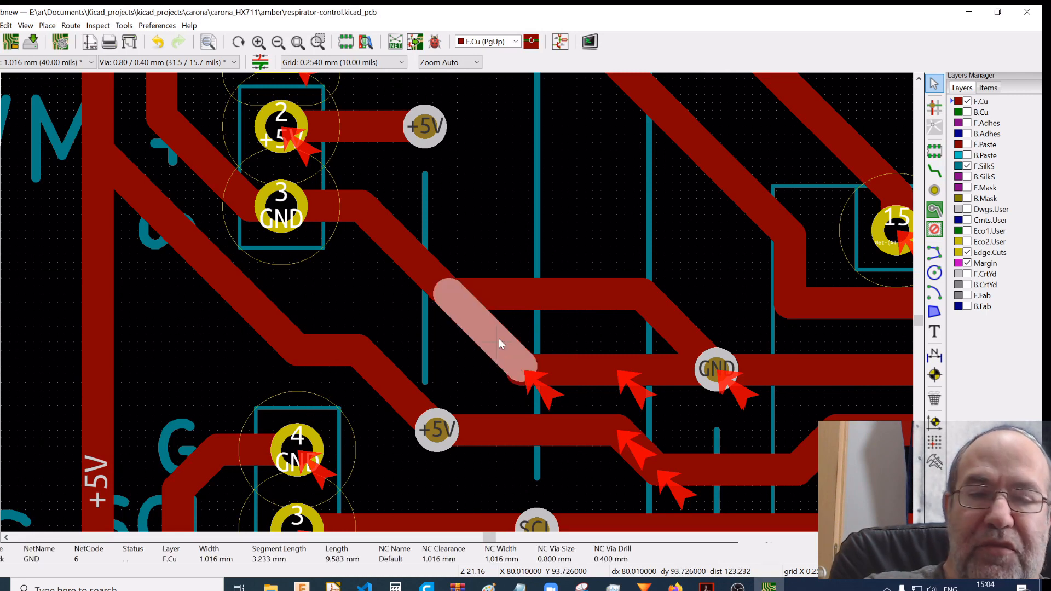
key("Delete")
left_click(586, 370)
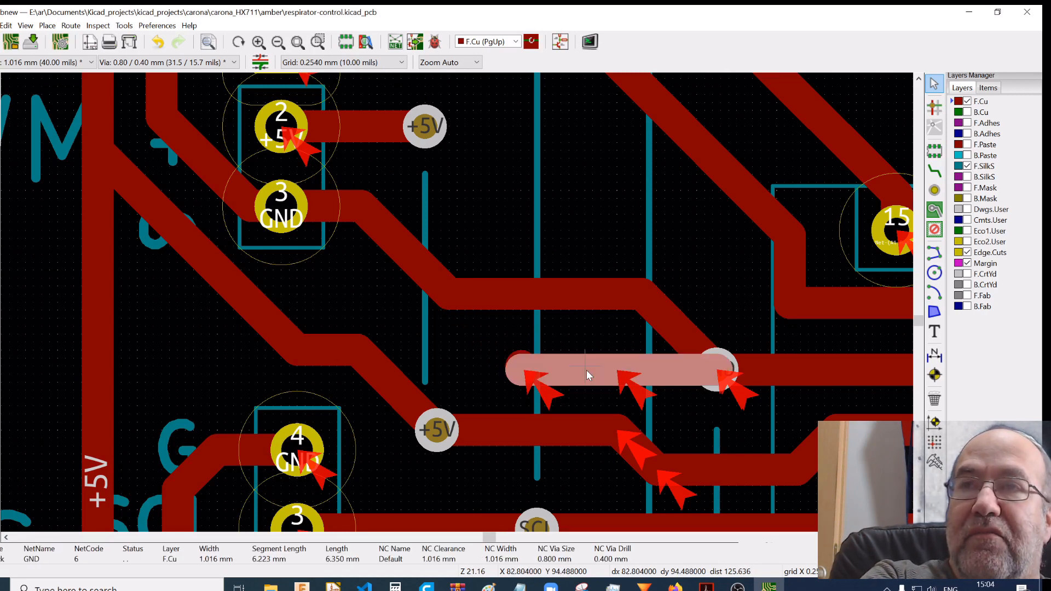
key("Delete")
left_click(514, 368)
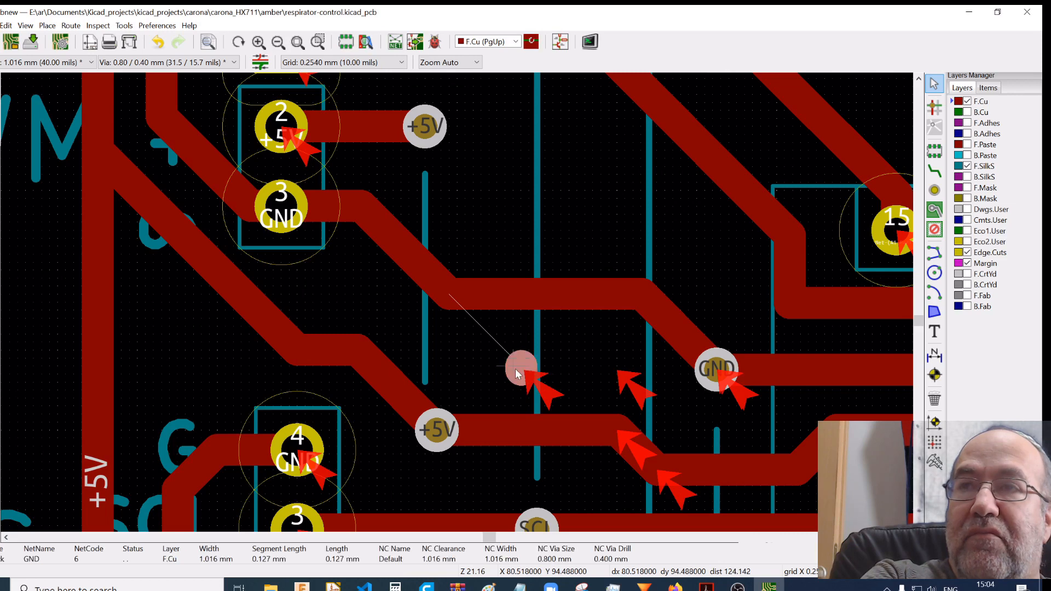
key("Delete")
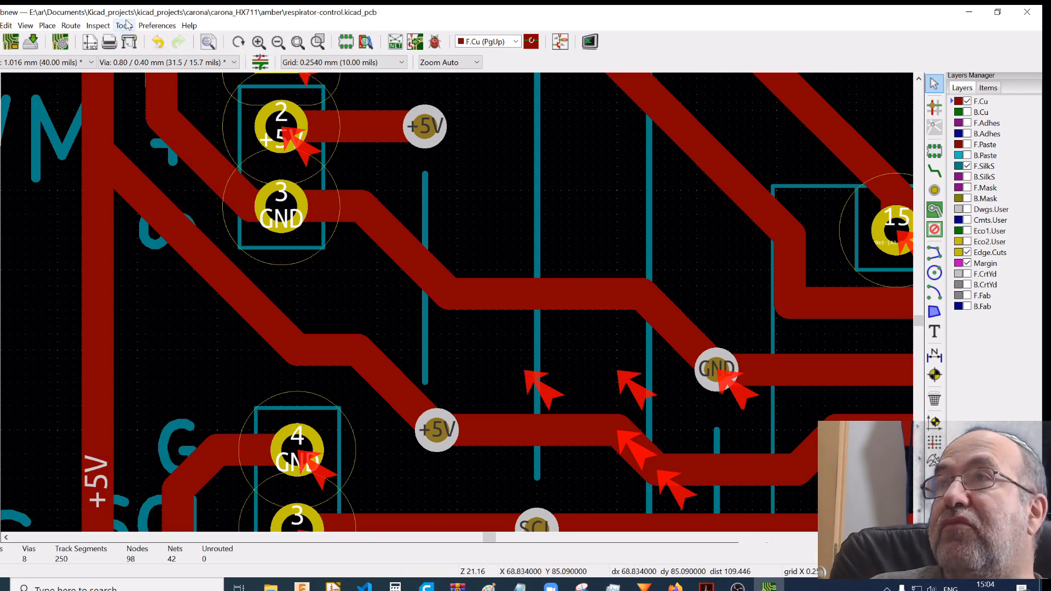
Rerun the design rules check on the rerouted GND track, close the DRC dialog and check the markers around it
left_click(98, 25)
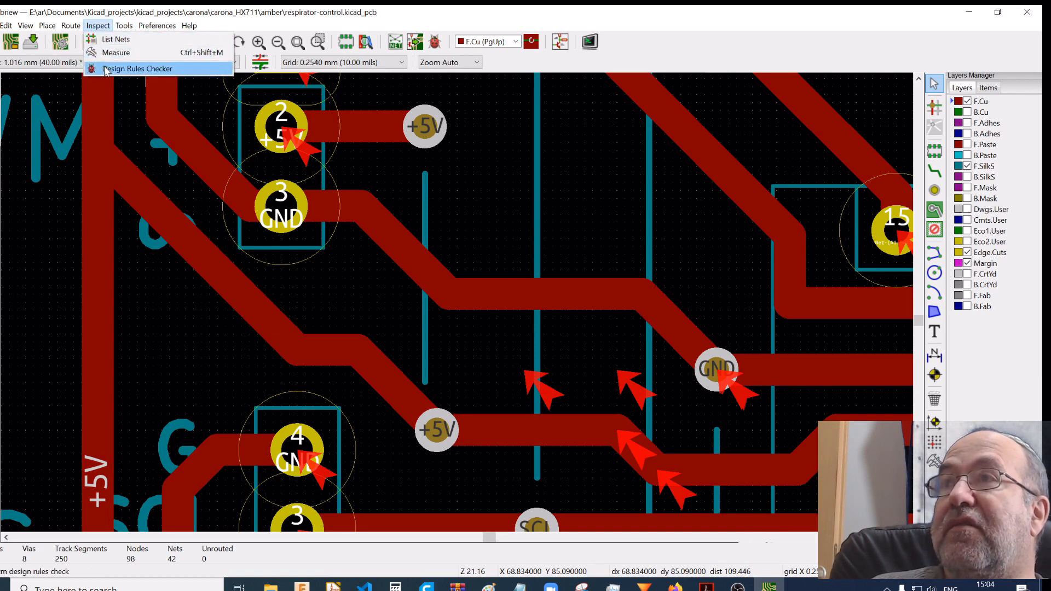
left_click(120, 68)
left_click(511, 419)
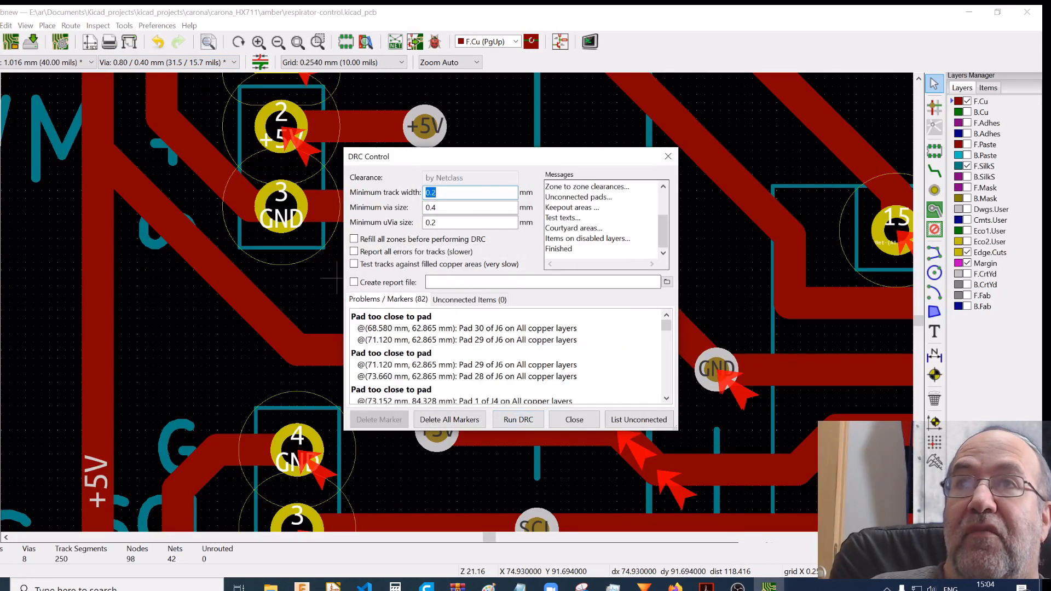
left_click(668, 156)
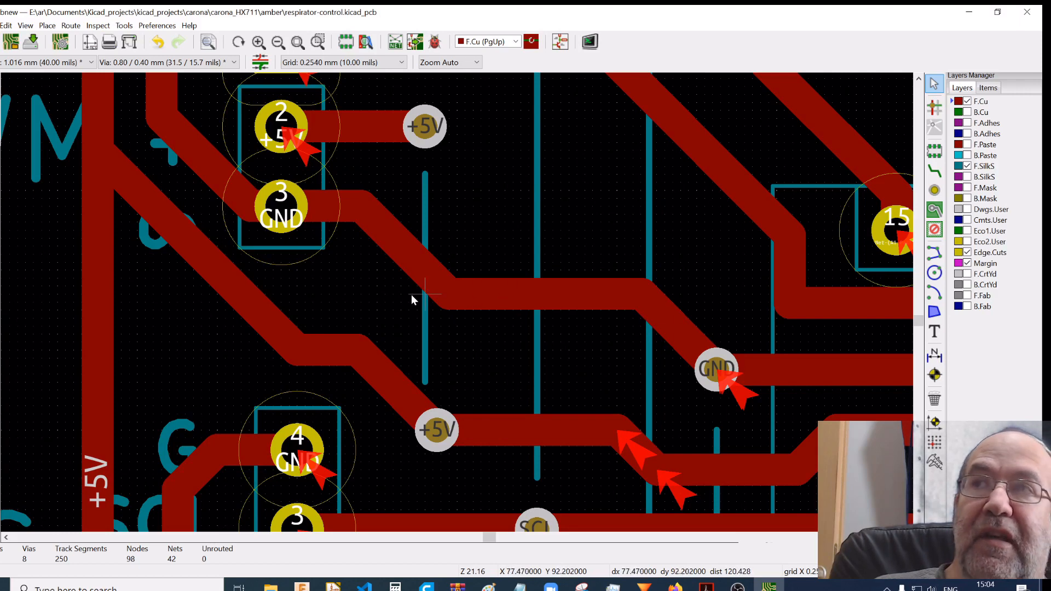
scroll(457, 304, "down", 3)
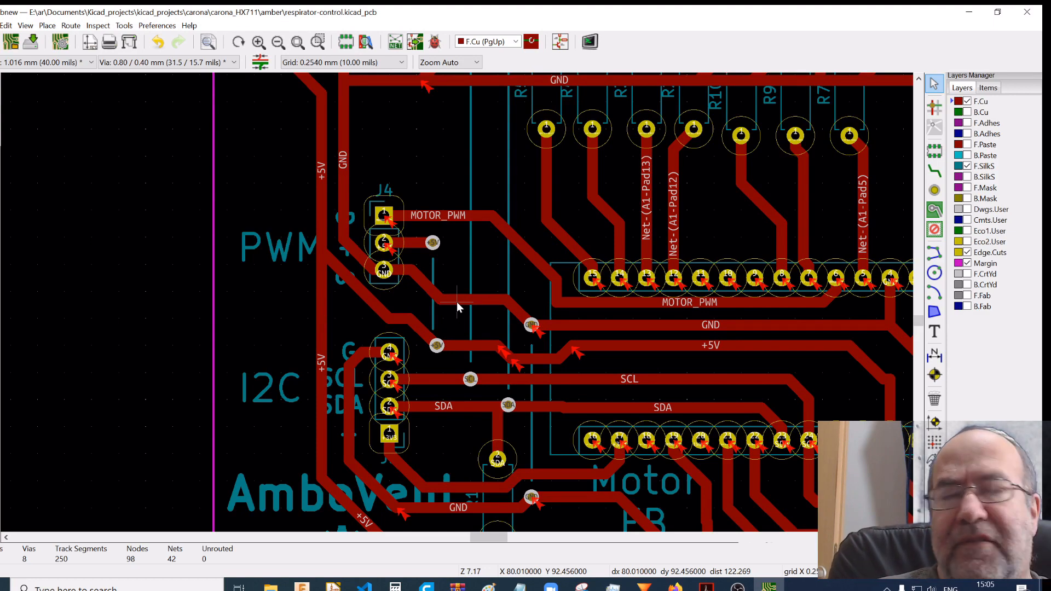
Set the Default net class clearance to 0.7 mm in the board's design rules and apply the board setup
left_click(1, 25)
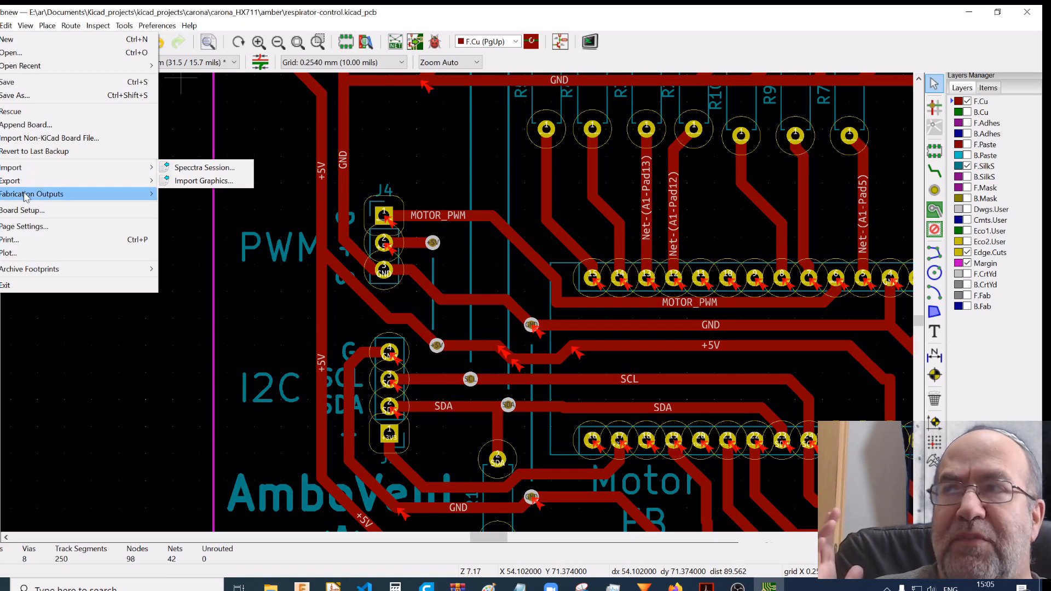
mouse_move(24, 201)
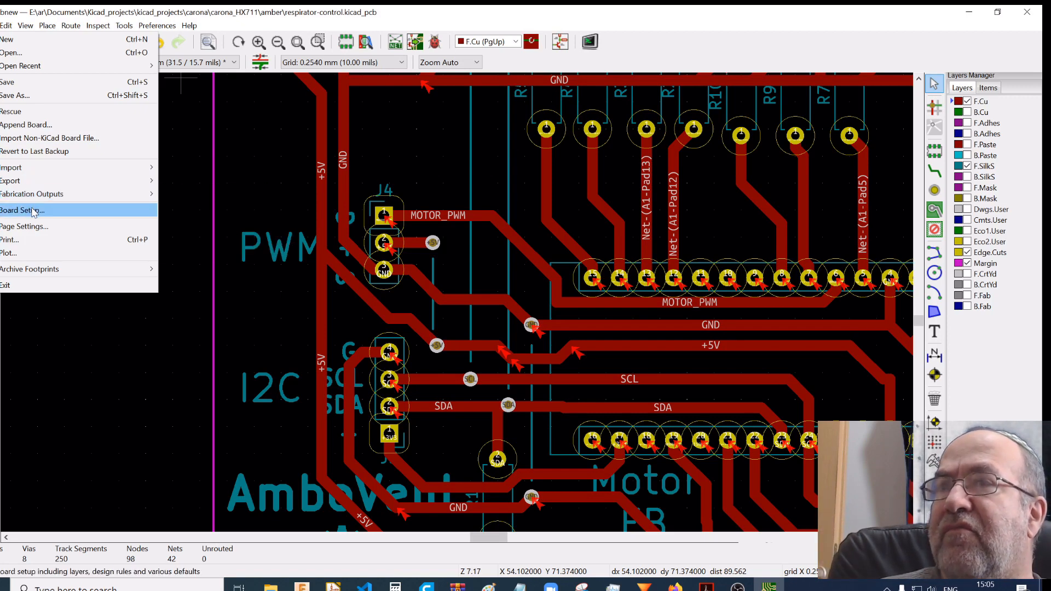
left_click(32, 211)
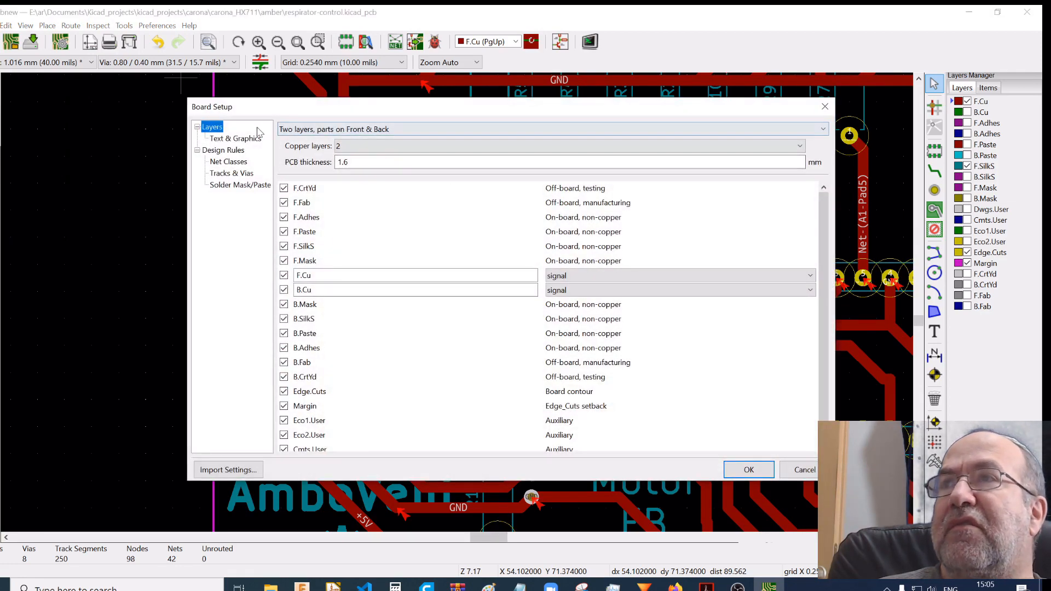
left_click(224, 153)
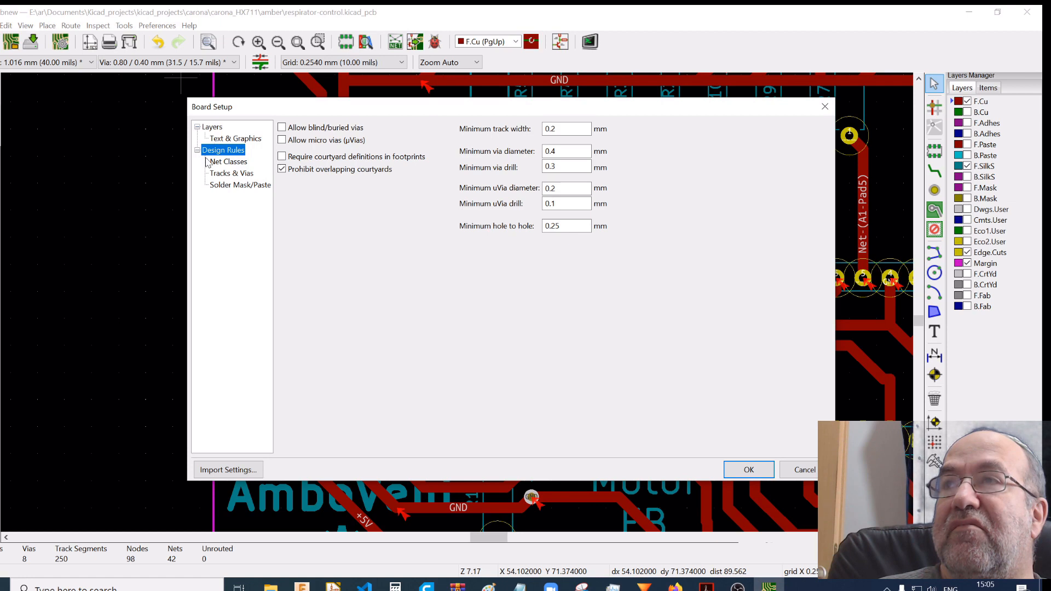
left_click(223, 185)
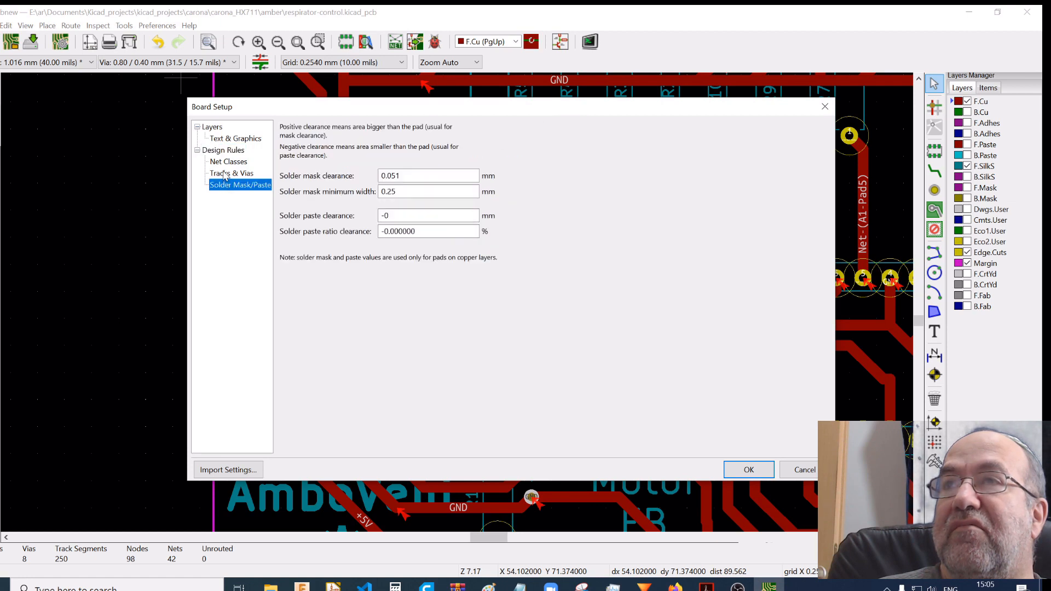
left_click(223, 172)
left_click(221, 160)
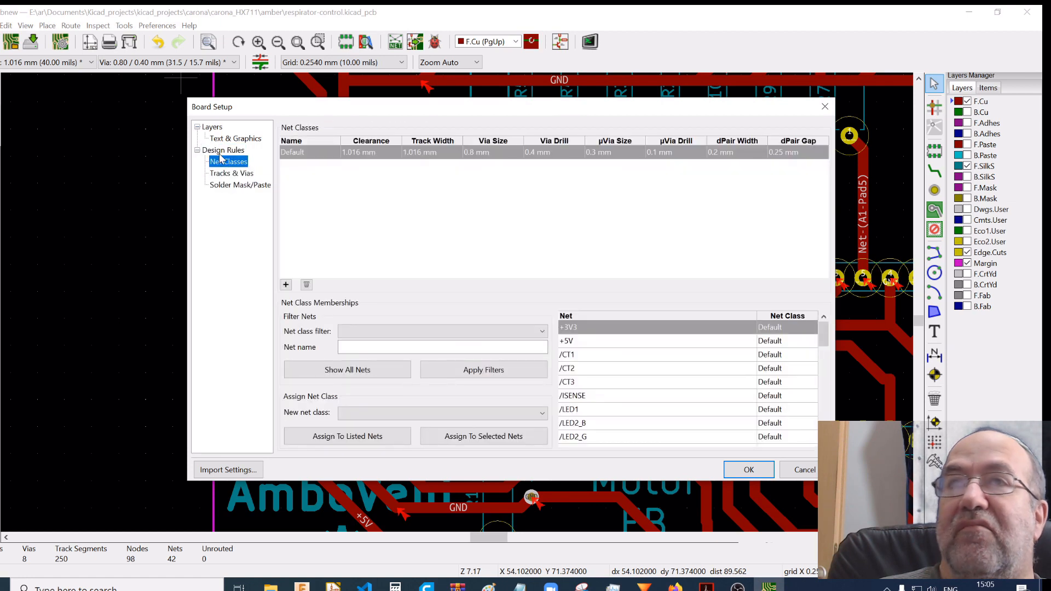
left_click(372, 153)
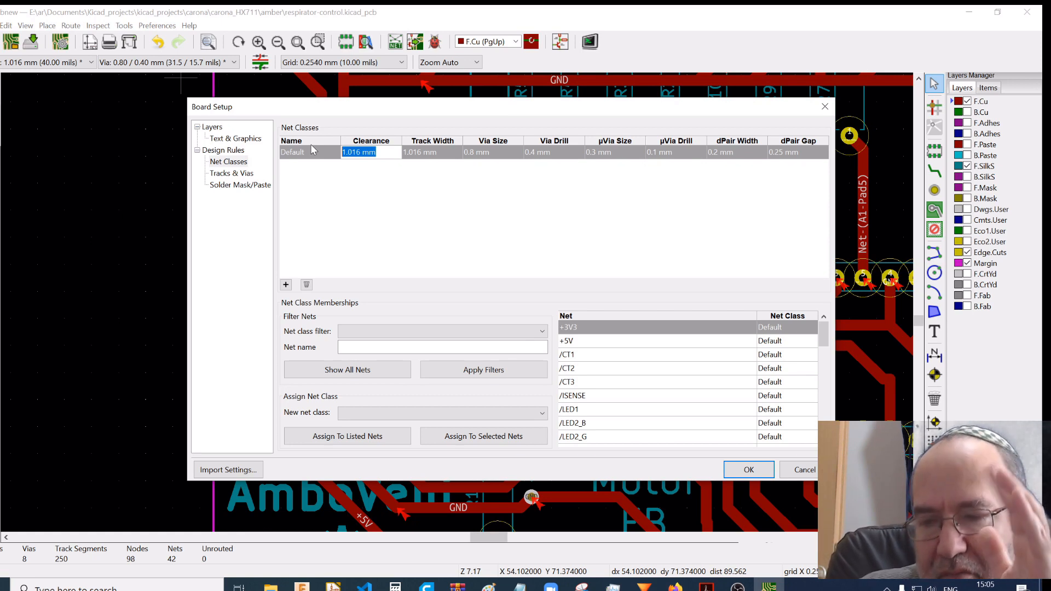
type("0.7")
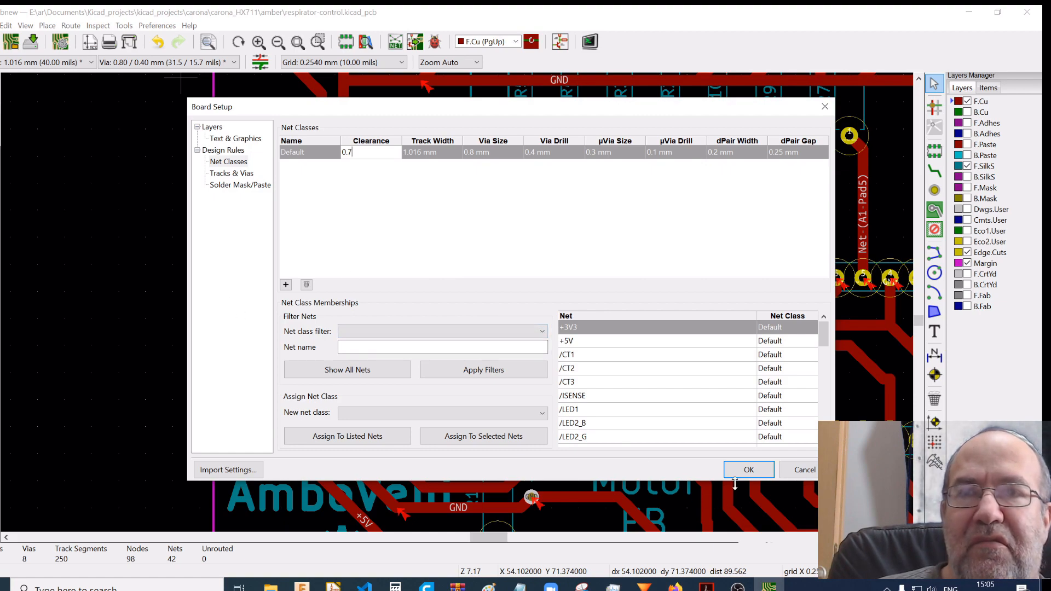
left_click(748, 475)
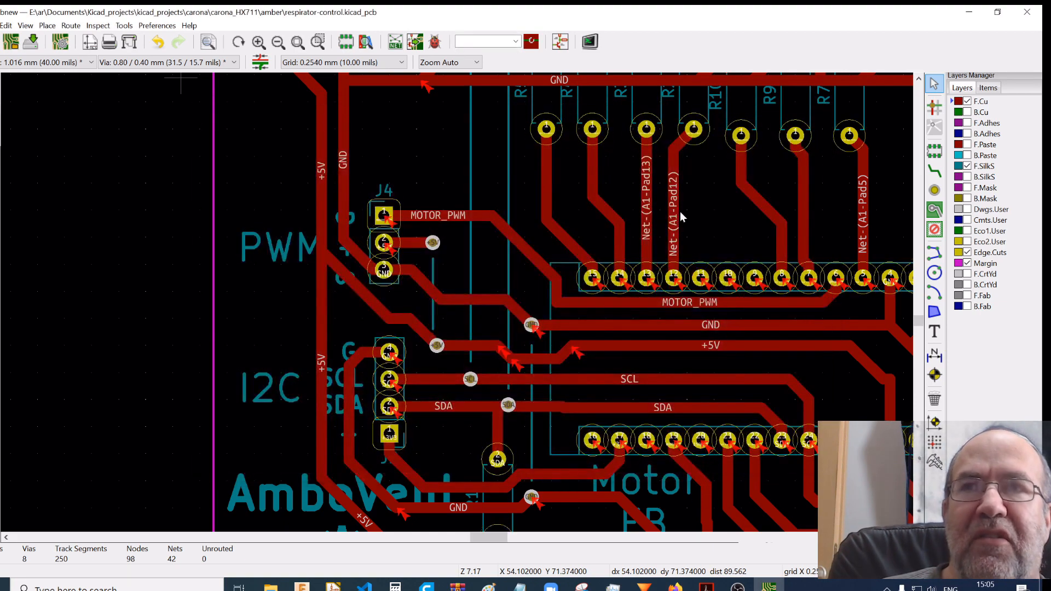
Inspect the clearance outlines around the Arduino's pads, rerun the design rules check with the new clearance and close the dialog
scroll(458, 314, "up", 5)
scroll(458, 314, "down", 3)
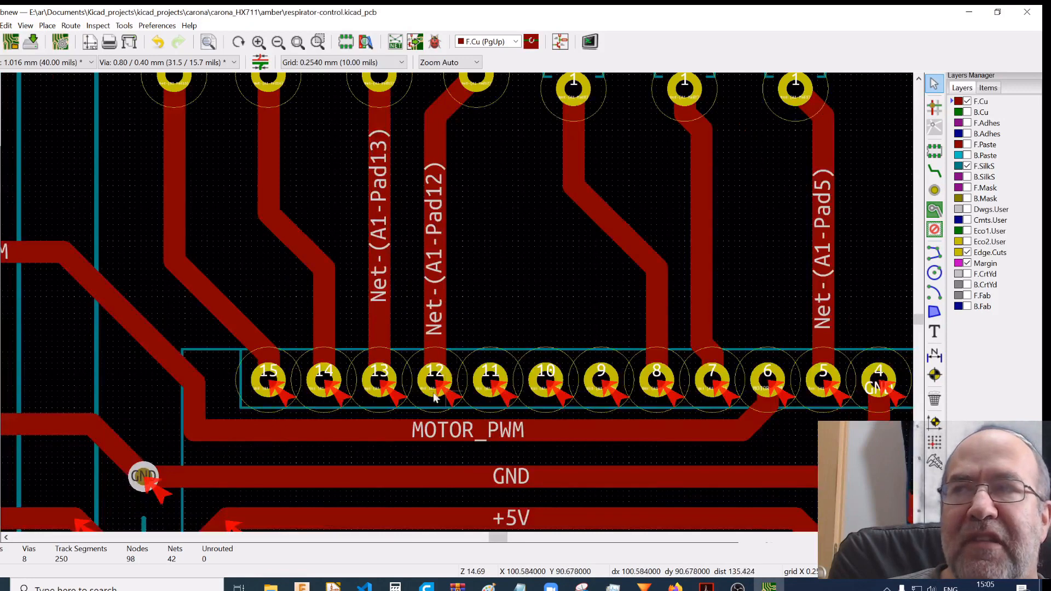
scroll(305, 384, "up", 3)
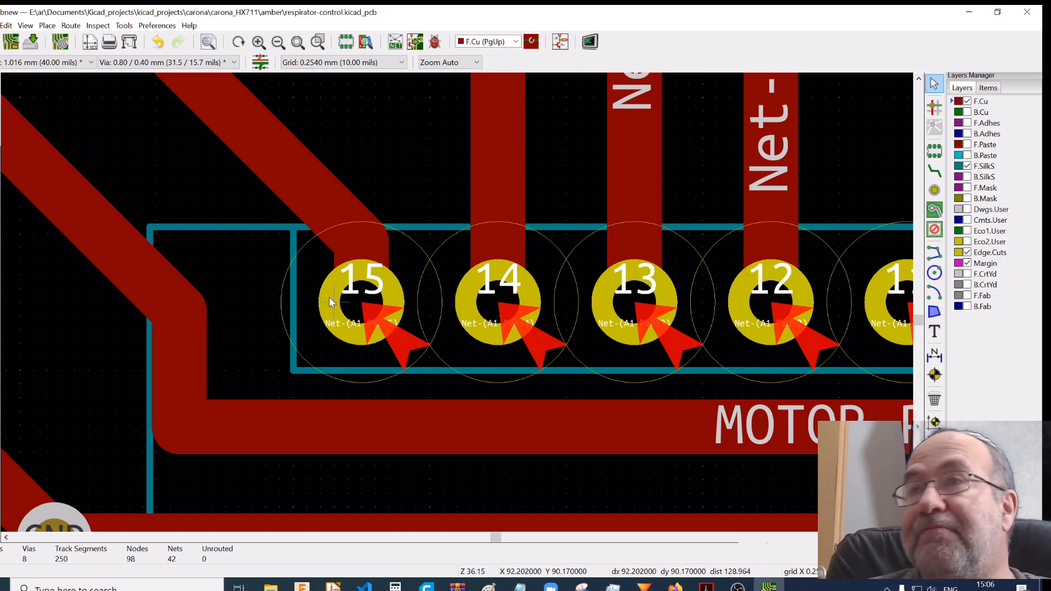
scroll(485, 319, "down", 6)
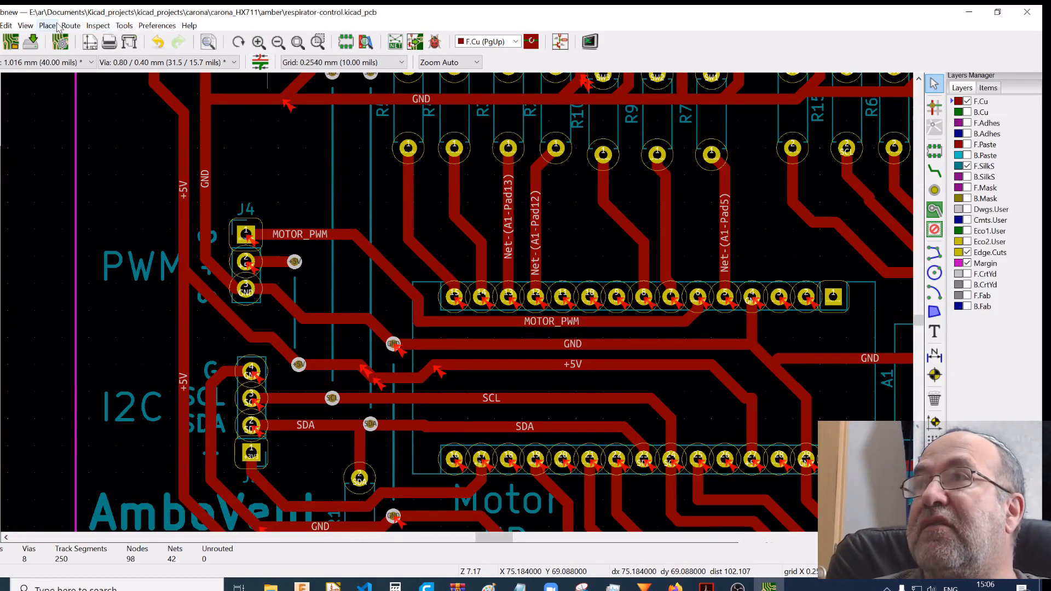
left_click(98, 26)
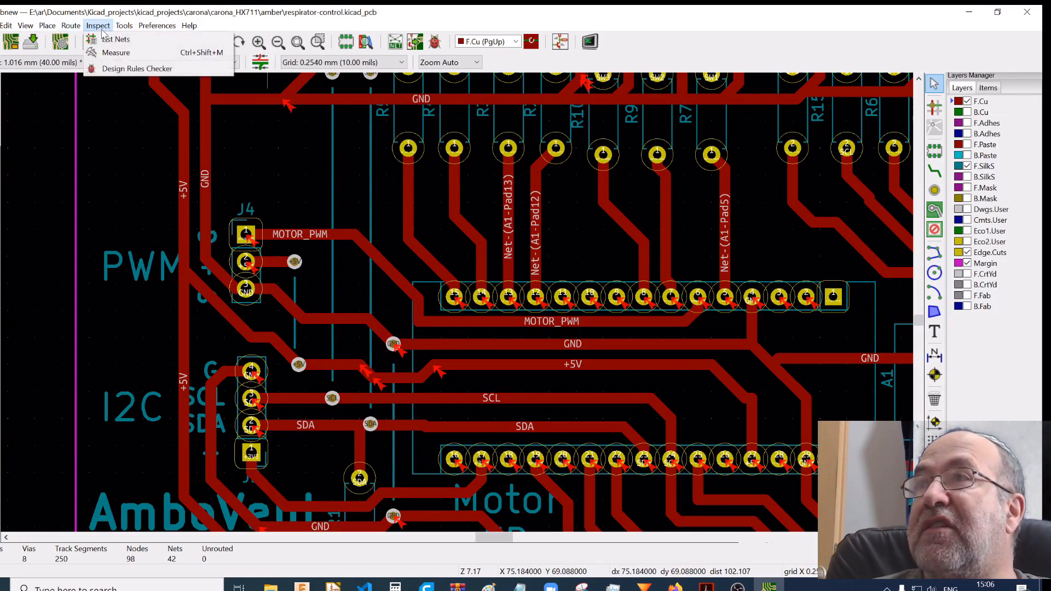
left_click(120, 69)
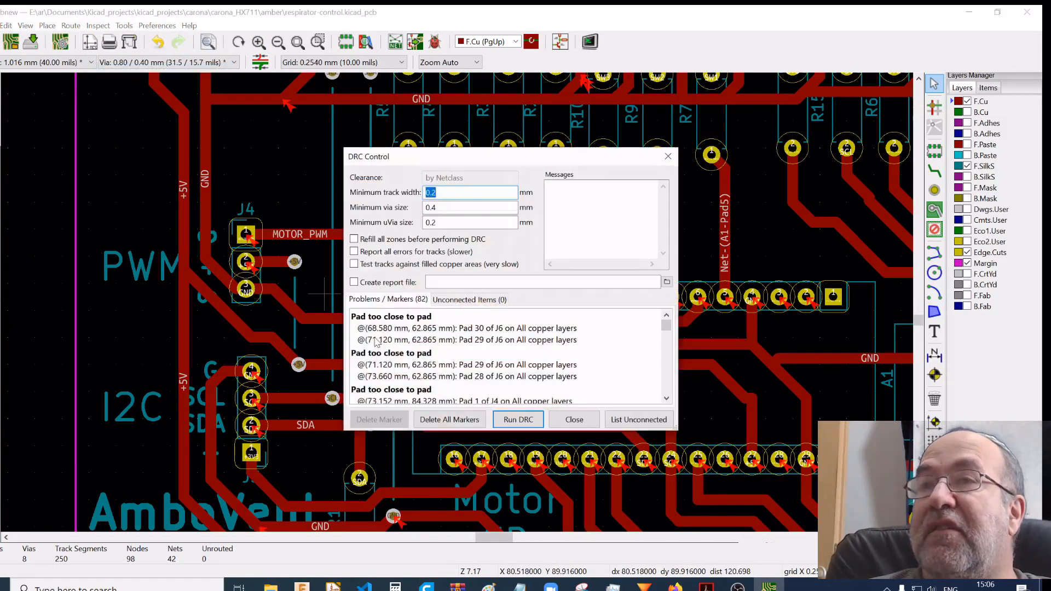
left_click(514, 422)
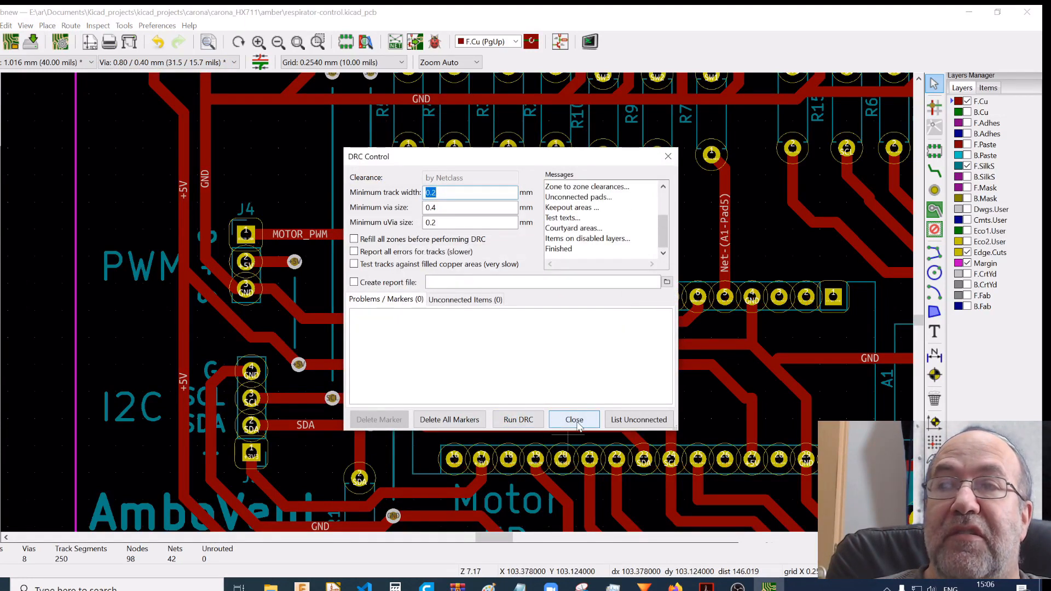
left_click(574, 420)
Examine the whole board, the Arduino pads and the tracks around the PWM and I2C headers for remaining DRC markers
scroll(457, 304, "down", 5)
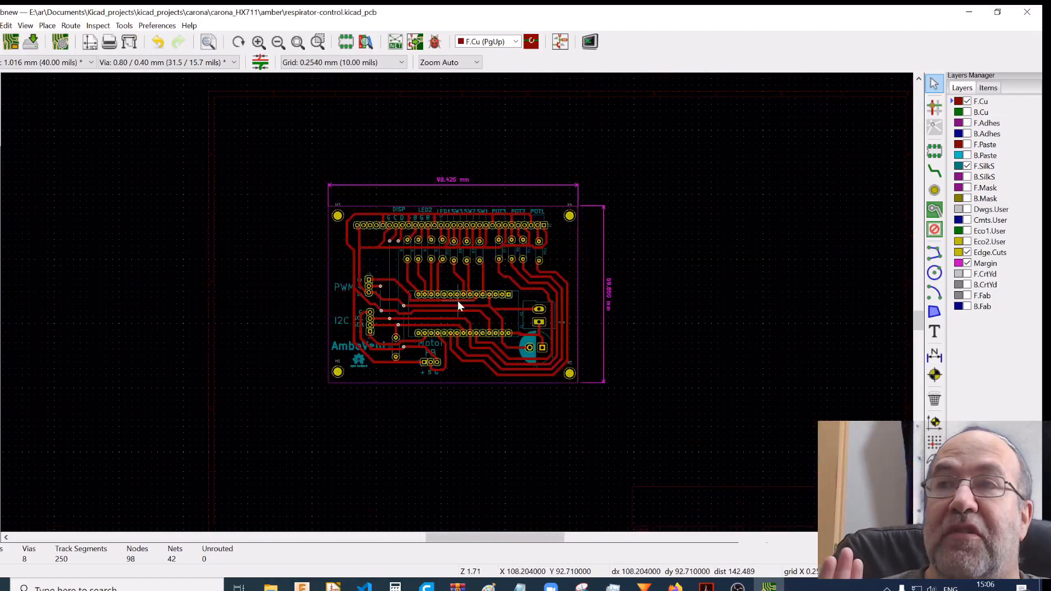
scroll(457, 301, "up", 1)
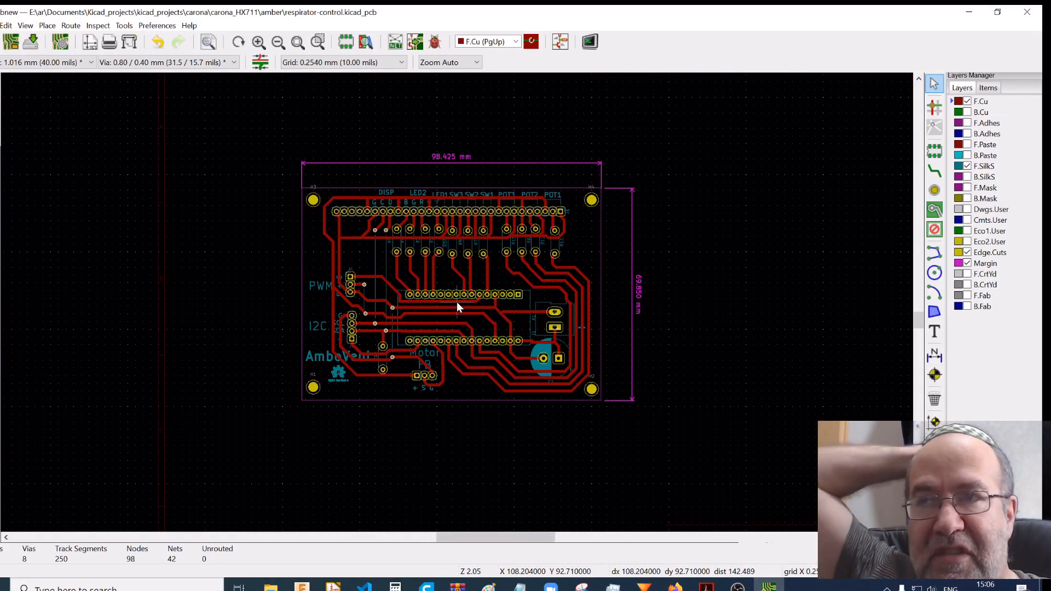
scroll(457, 301, "up", 8)
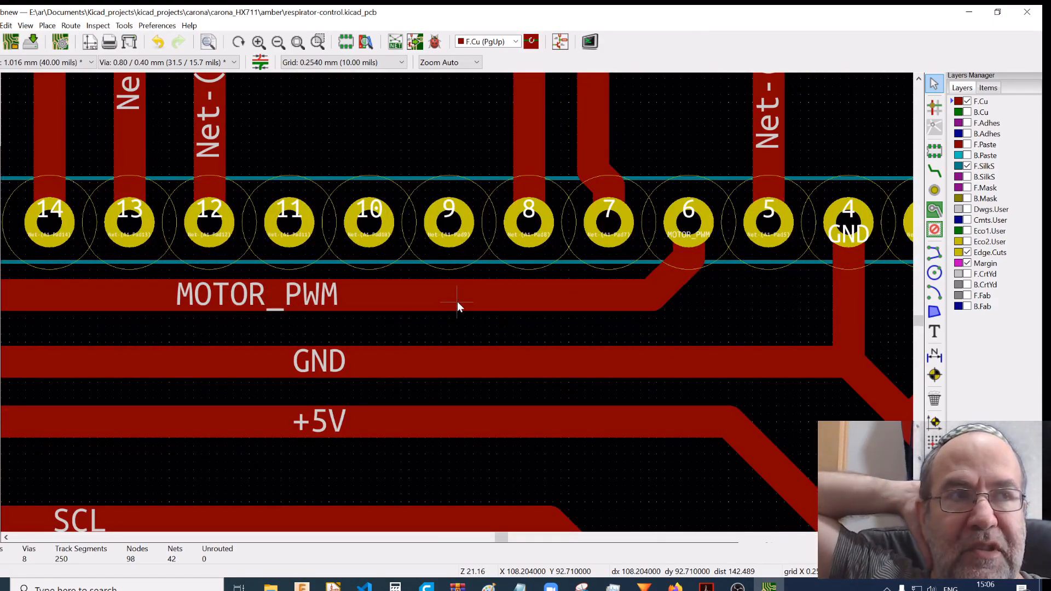
scroll(457, 301, "down", 6)
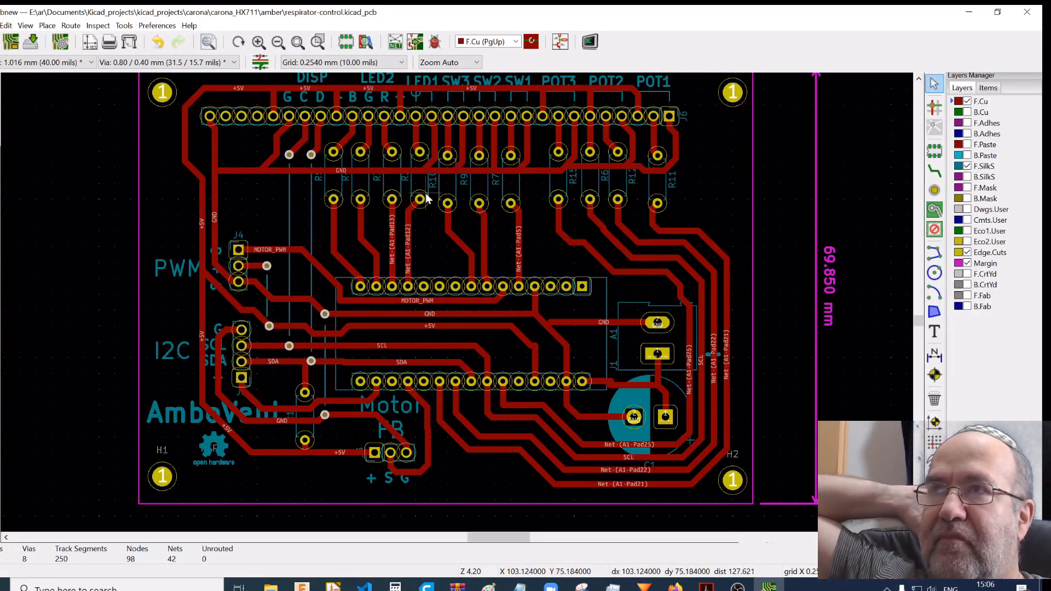
scroll(259, 278, "up", 3)
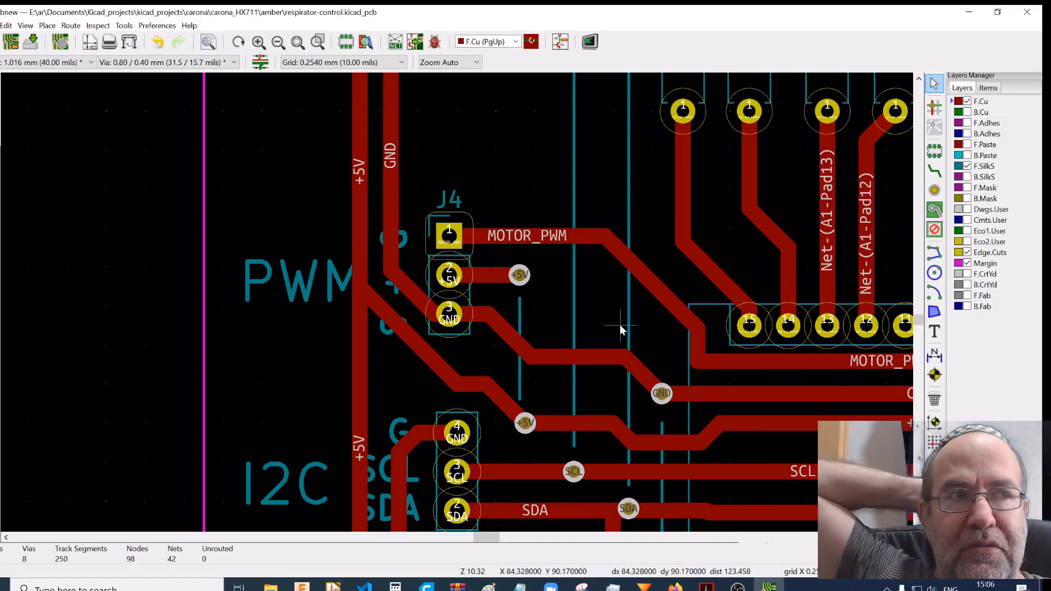
scroll(457, 301, "down", 3)
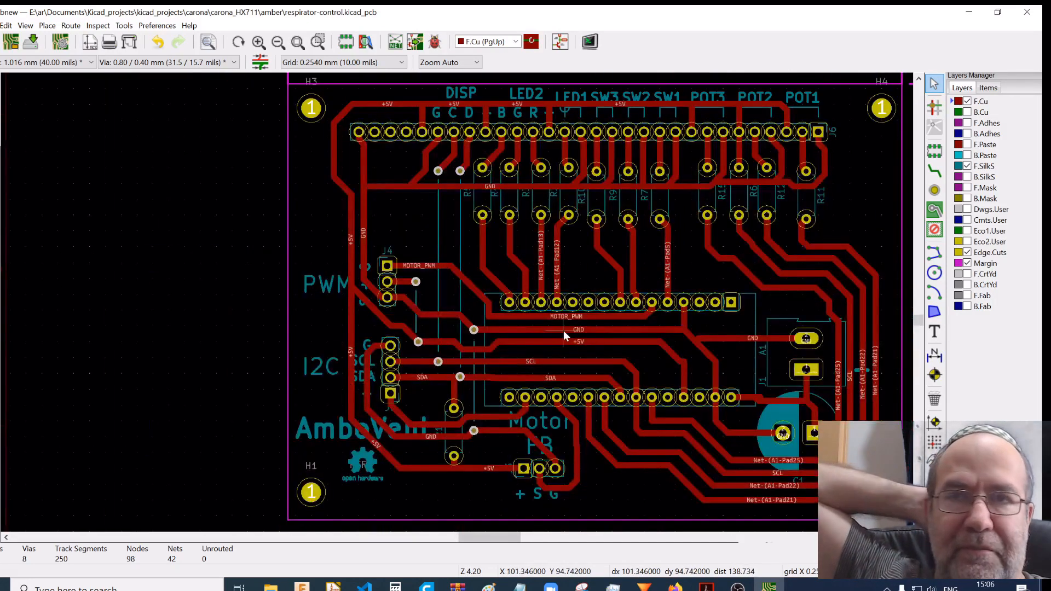
Examine the board's front copper layout, including the J6 header corner and the GND and +5V tracks around the Arduino's pads
middle_click_drag(557, 324, 423, 309)
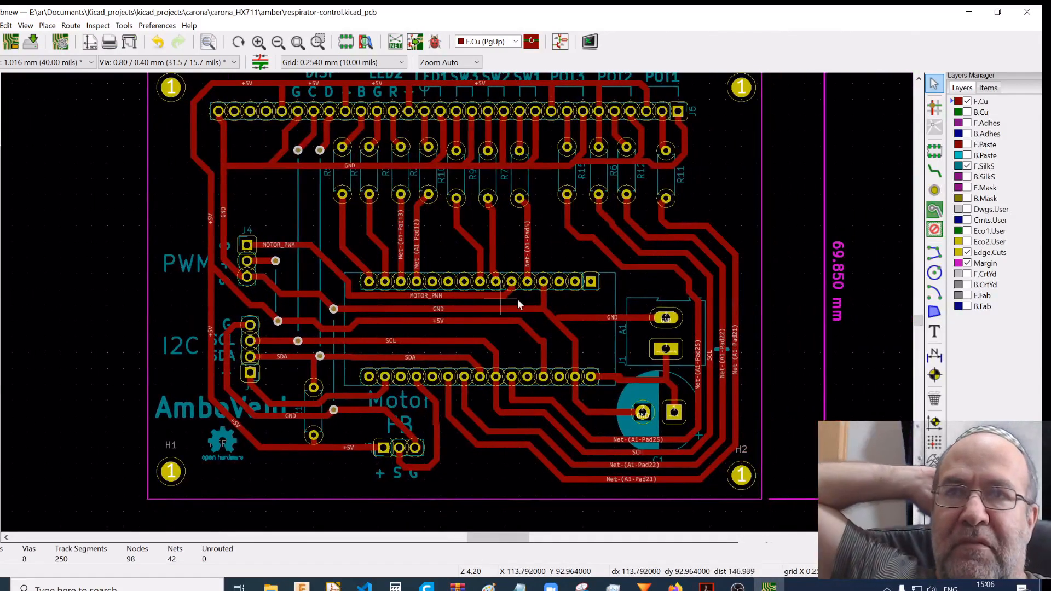
scroll(621, 303, "down", 1)
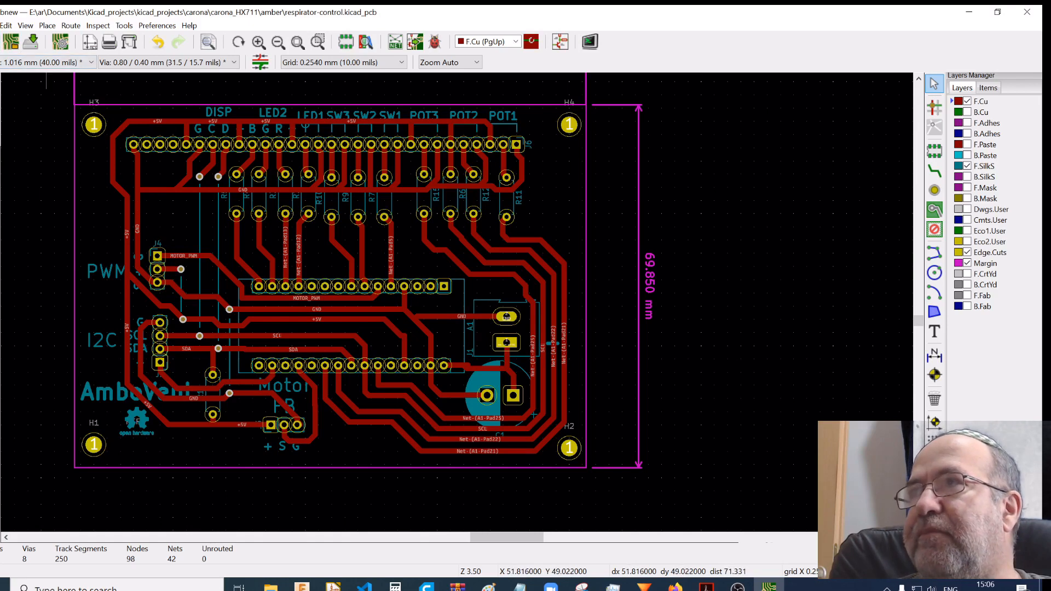
scroll(151, 141, "up", 3)
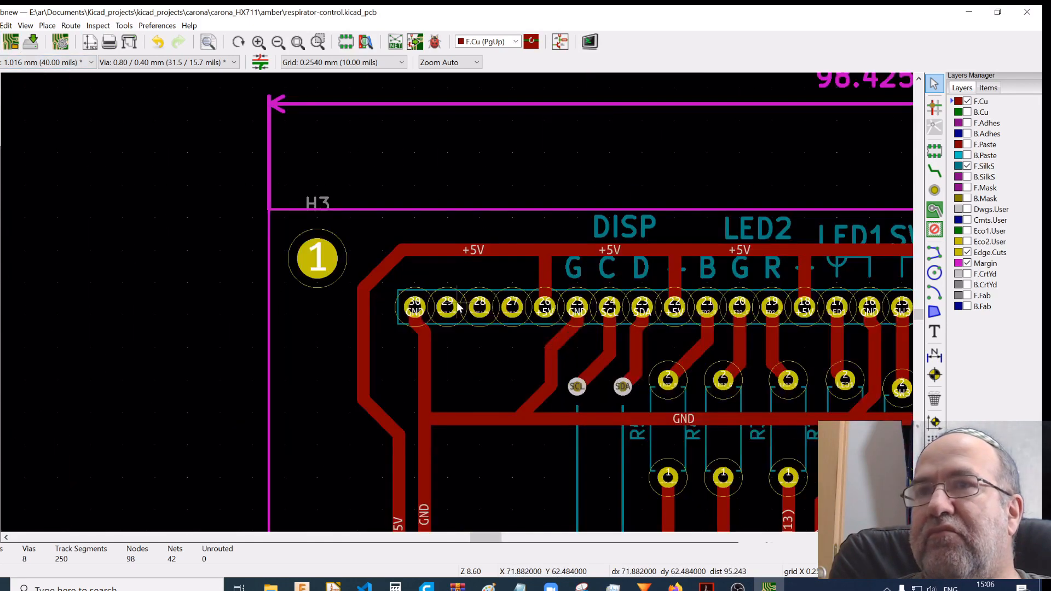
scroll(611, 365, "down", 3)
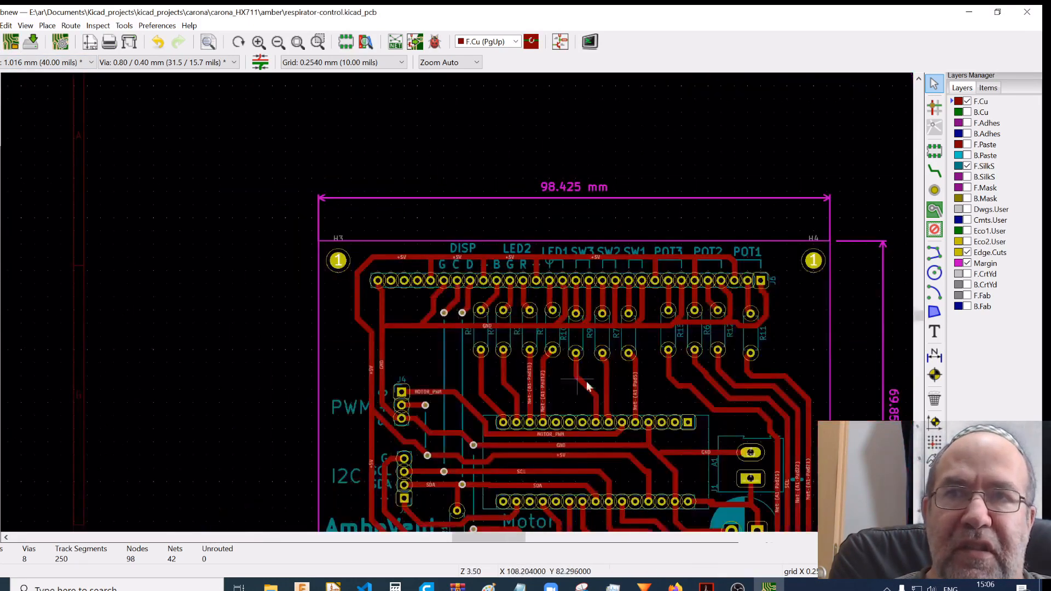
scroll(563, 353, "down", 1)
middle_click_drag(563, 353, 515, 208)
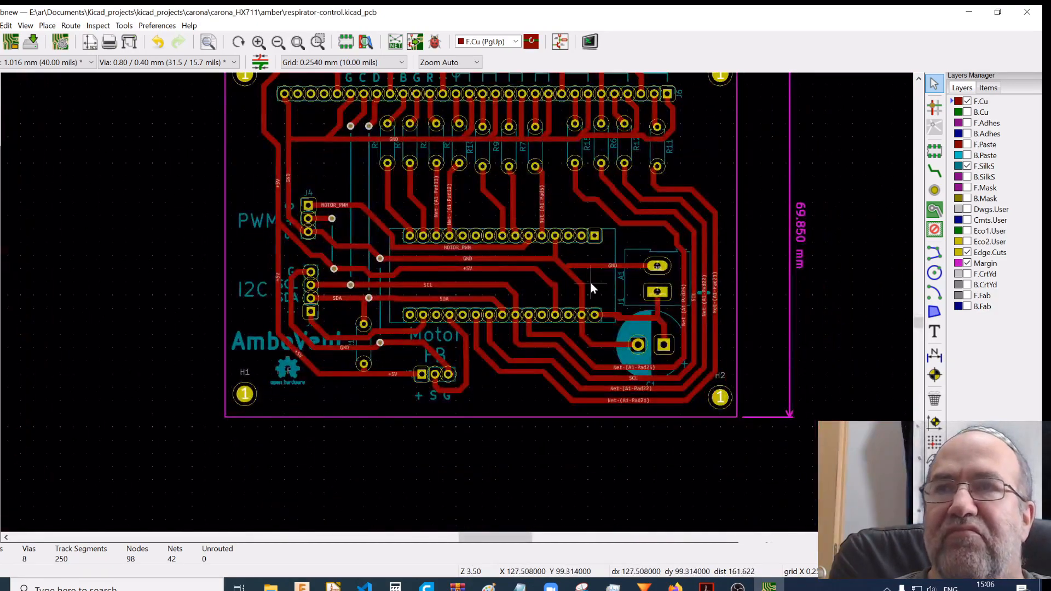
scroll(572, 272, "up", 3)
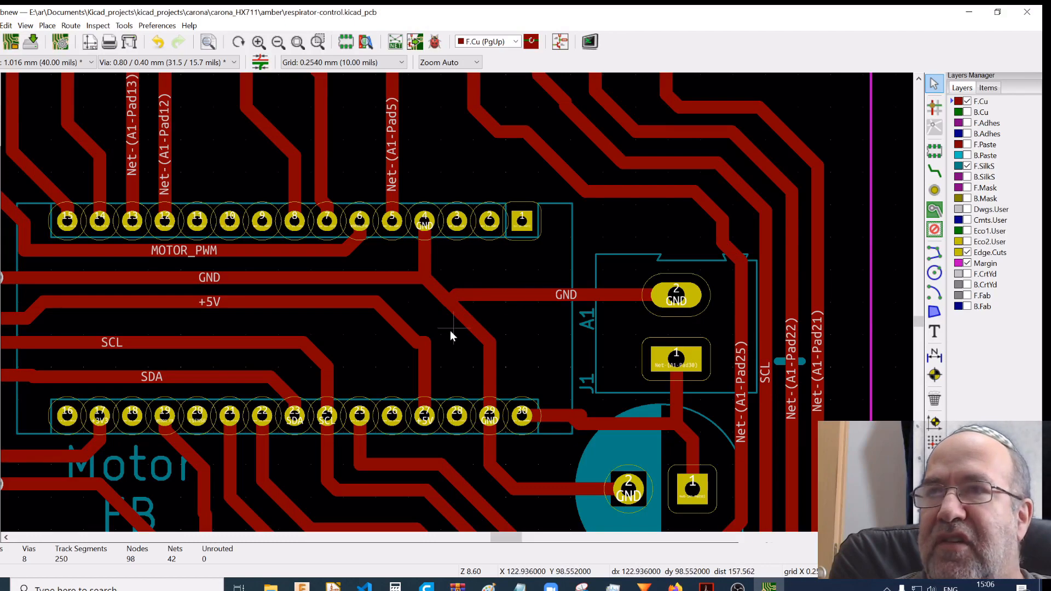
scroll(453, 334, "up", 3)
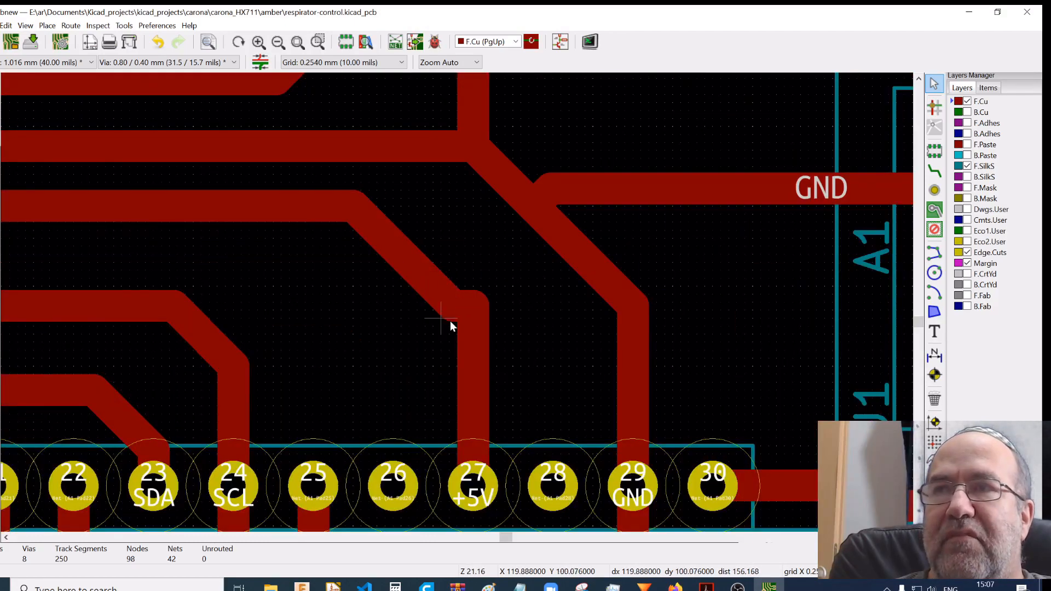
scroll(457, 301, "down", 3)
scroll(458, 308, "down", 3)
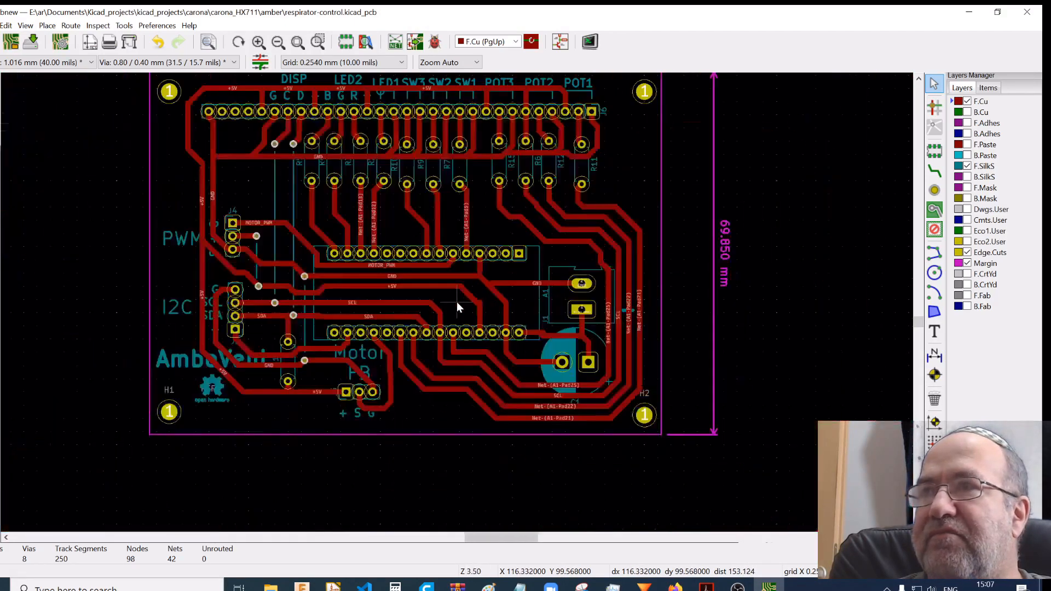
Inspect the GND and +5V tracks from the resistor row to the PWM, I2C and Motor FB headers
middle_click_drag(444, 179, 460, 301)
scroll(460, 301, "up", 3)
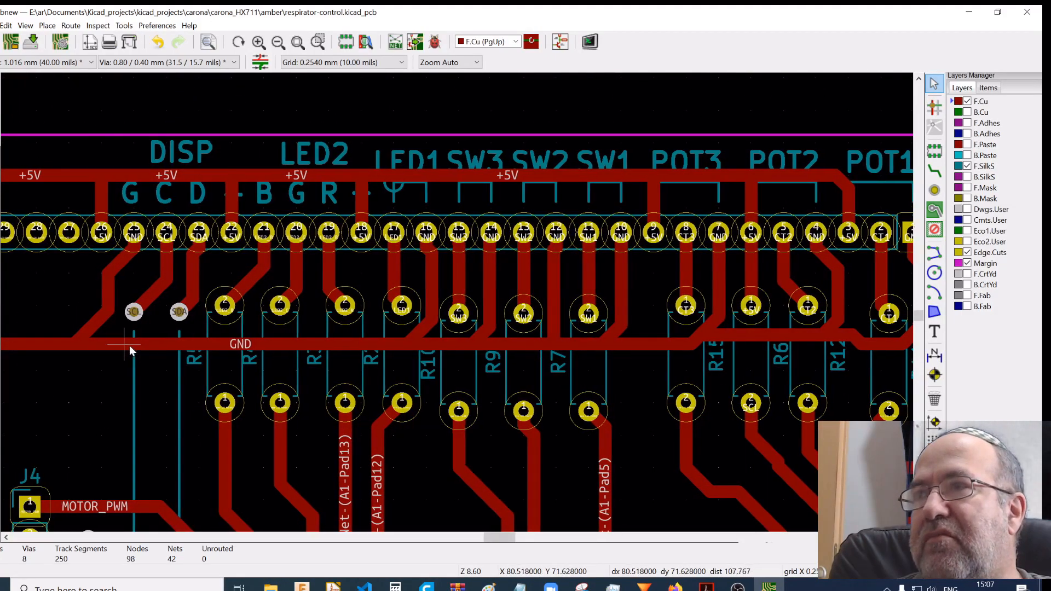
middle_click_drag(129, 346, 418, 169)
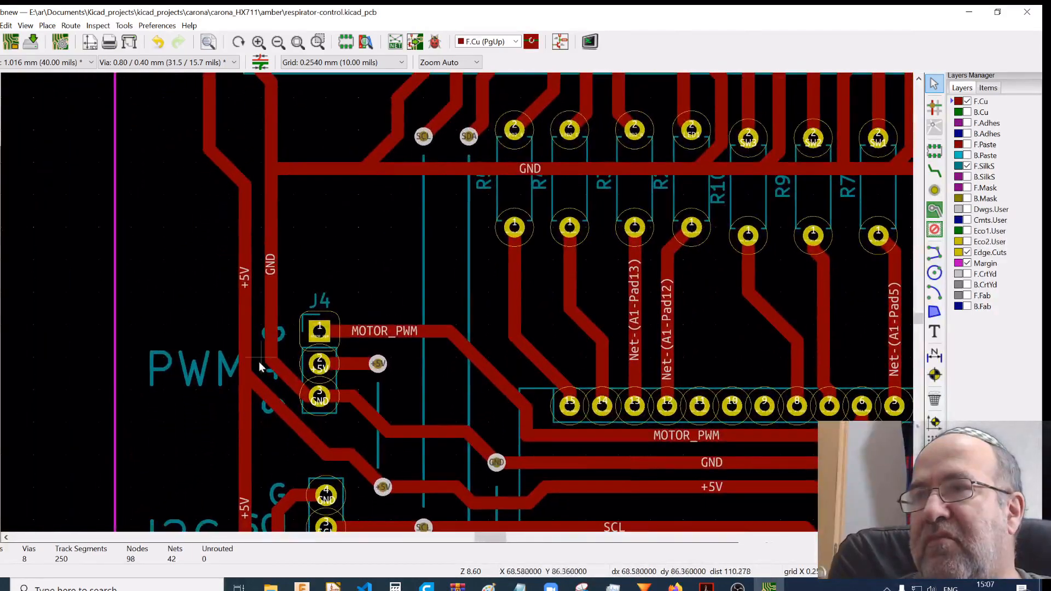
scroll(257, 419, "up", 1)
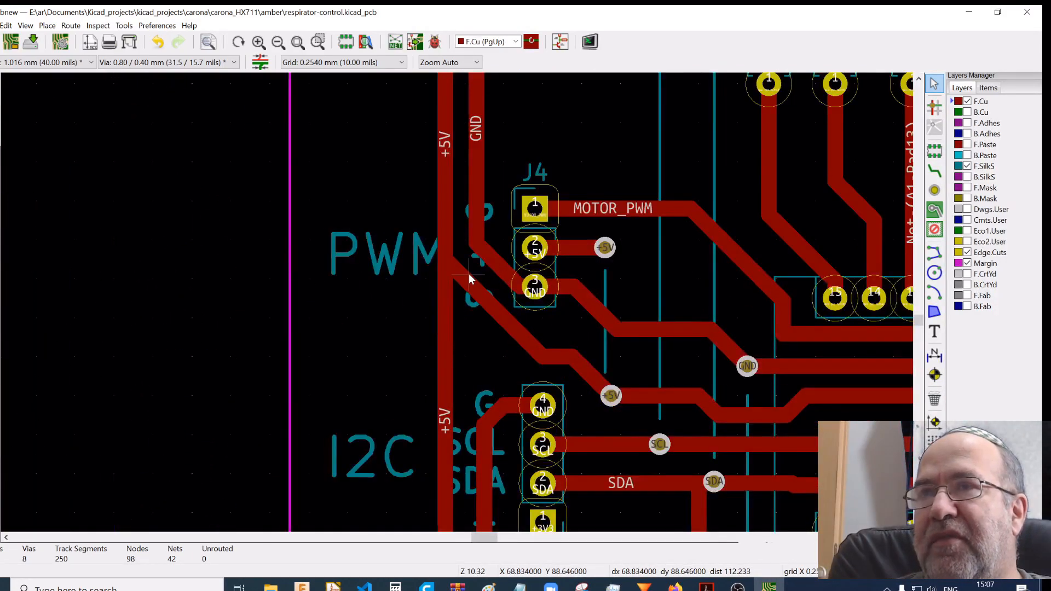
scroll(440, 274, "down", 1)
scroll(456, 307, "down", 2)
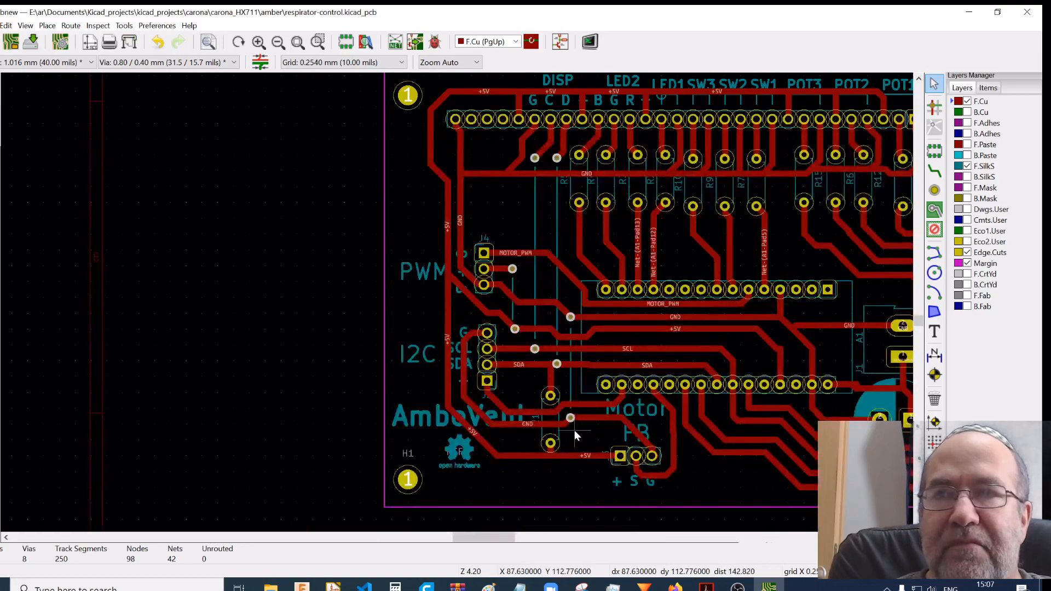
scroll(574, 430, "down", 2)
middle_click_drag(356, 369, 353, 384)
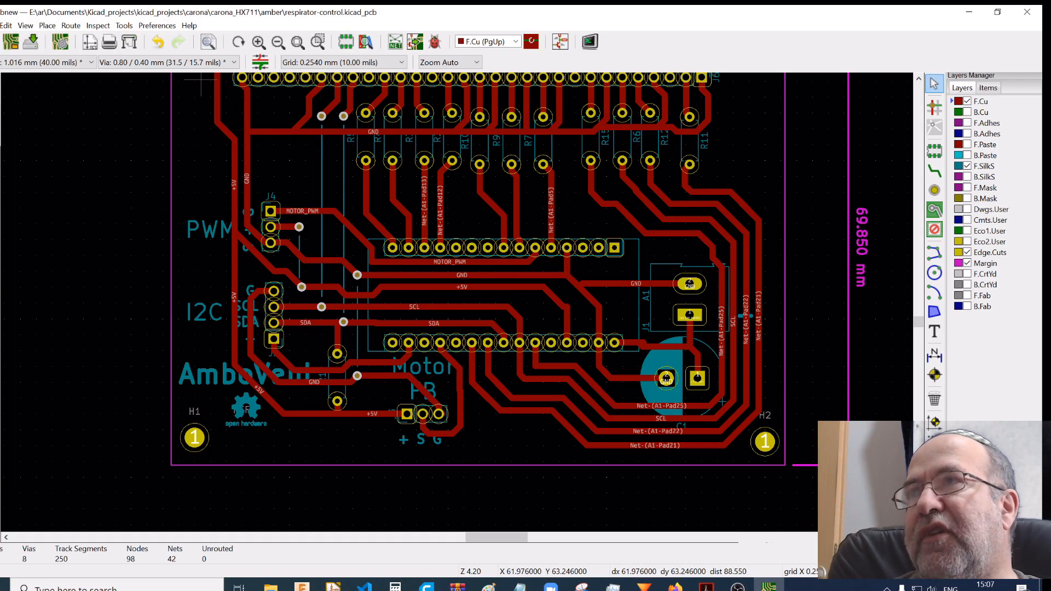
Open the board file respirator-control_Arie.kicad_pcb from the AmboVent-master Electronics folder and look over its layout
key("alt+f")
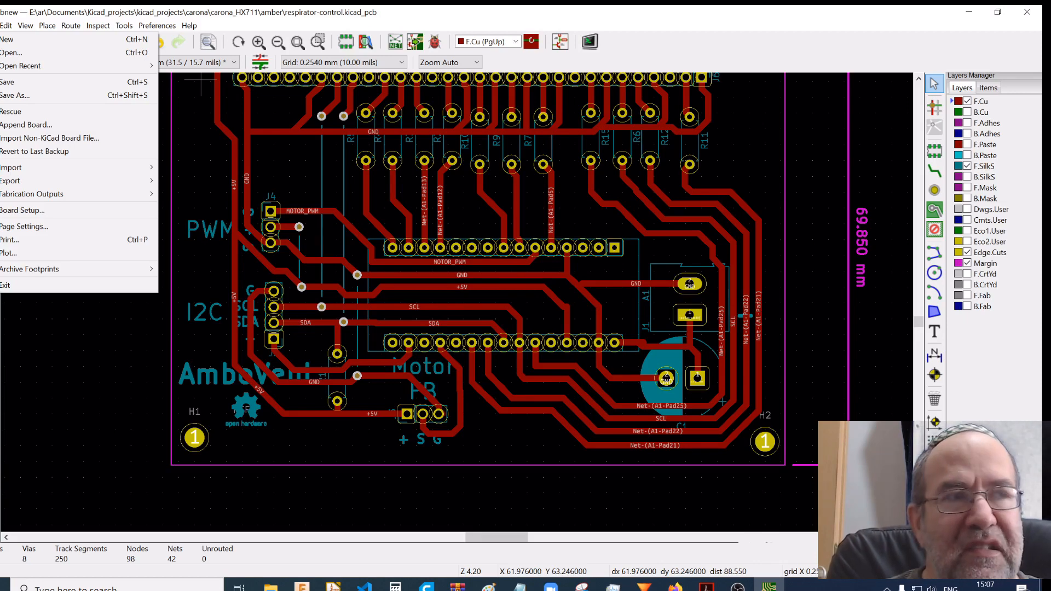
left_click(8, 53)
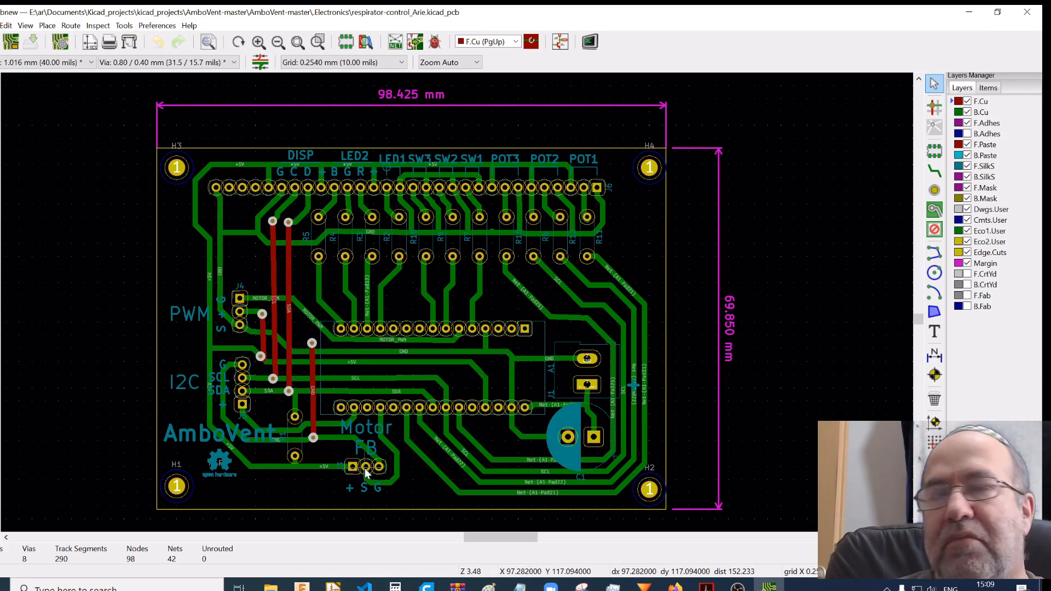
scroll(364, 468, "up", 3)
scroll(480, 306, "down", 3)
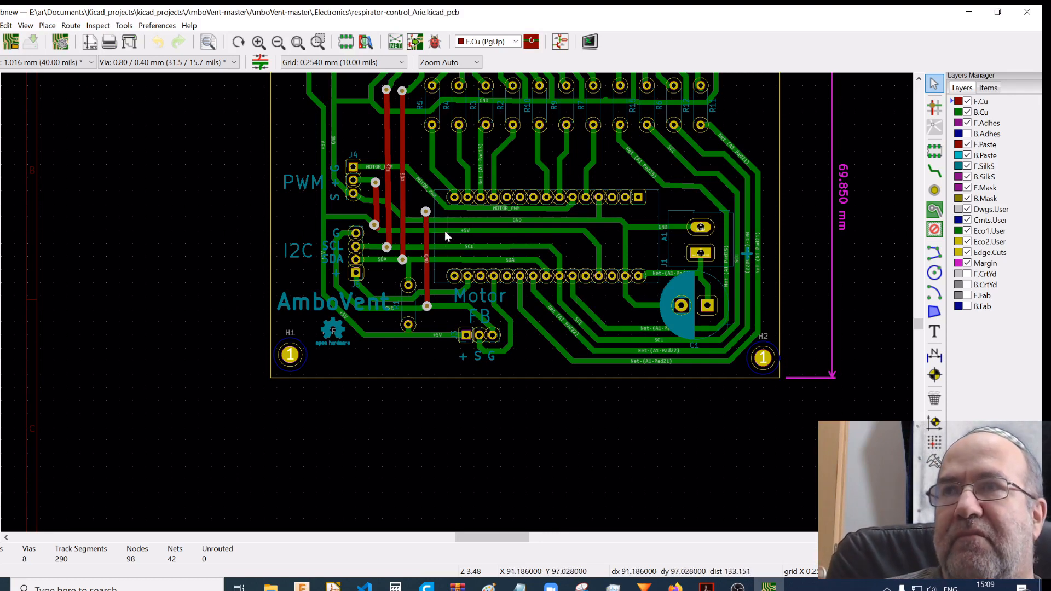
Inspect the front copper jumper tracks beside the PWM and I2C headers, including the GND via near R1, against the whole board
scroll(411, 216, "up", 3)
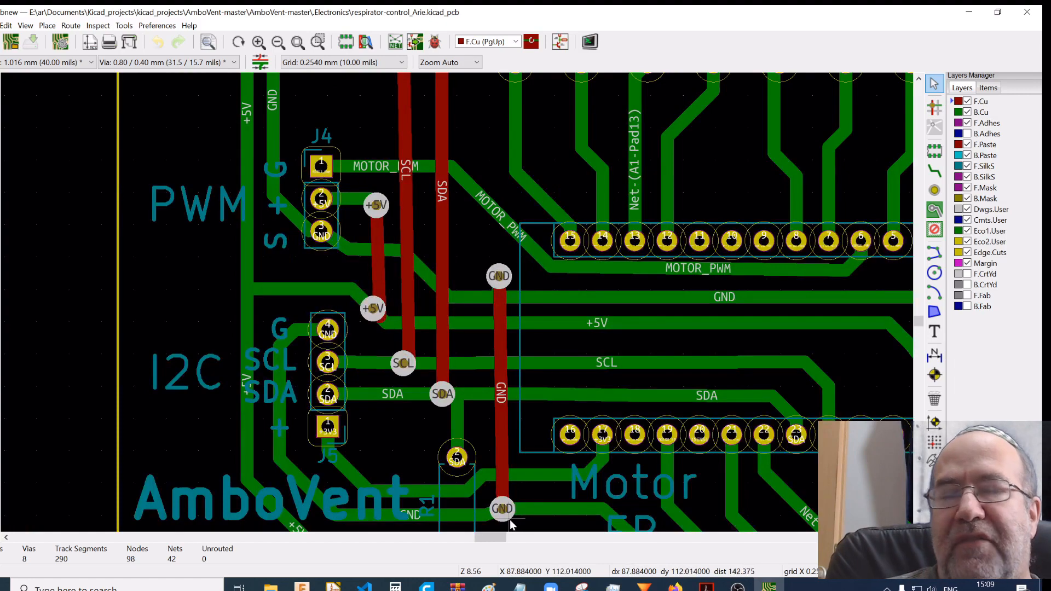
scroll(502, 517, "up", 1)
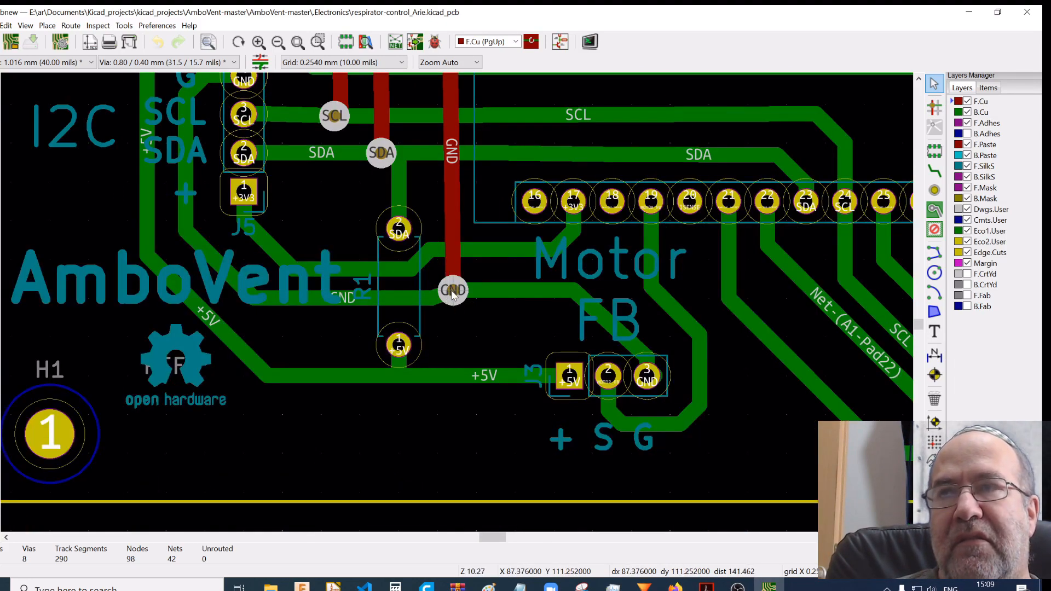
scroll(452, 293, "up", 1)
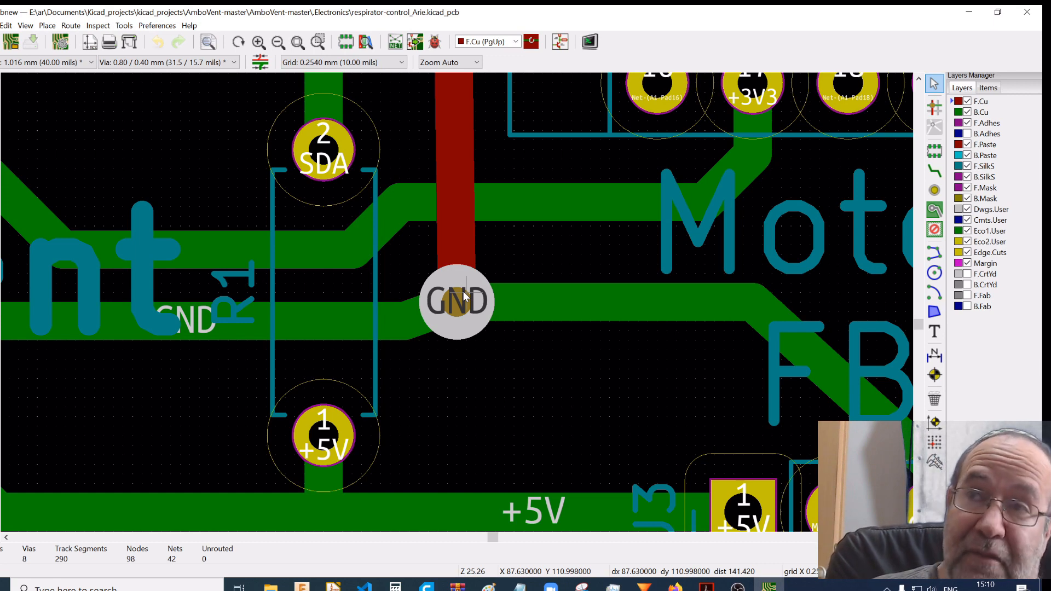
scroll(455, 303, "down", 6)
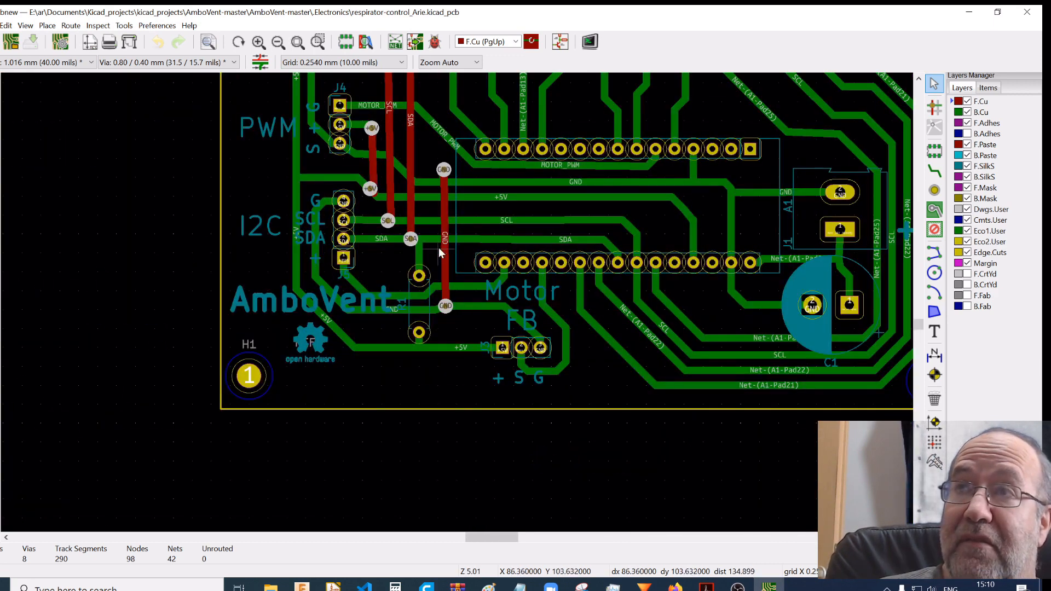
middle_click_drag(400, 299, 340, 492)
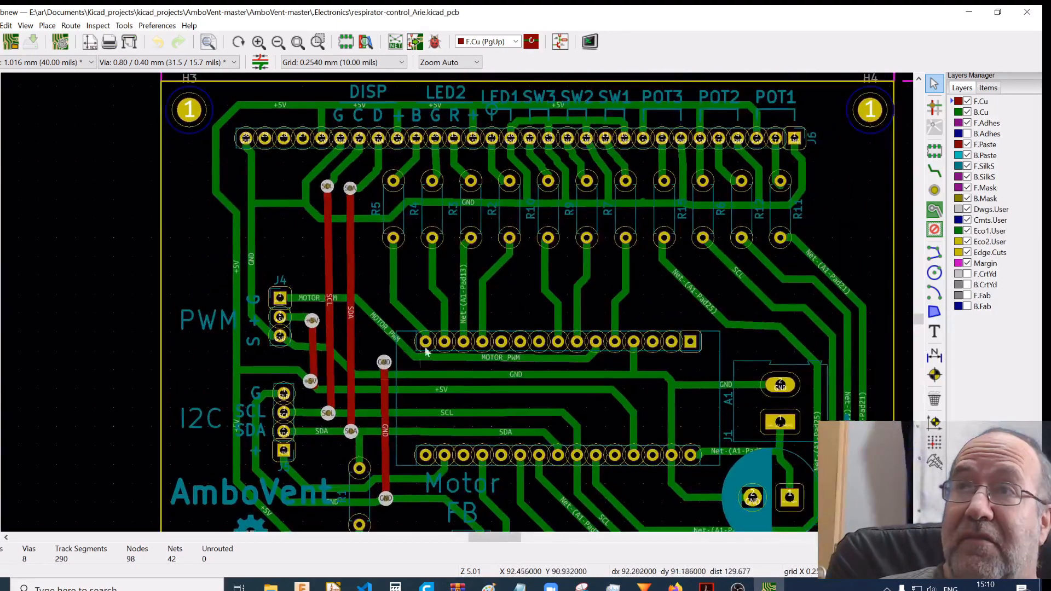
middle_click_drag(458, 223, 401, 290)
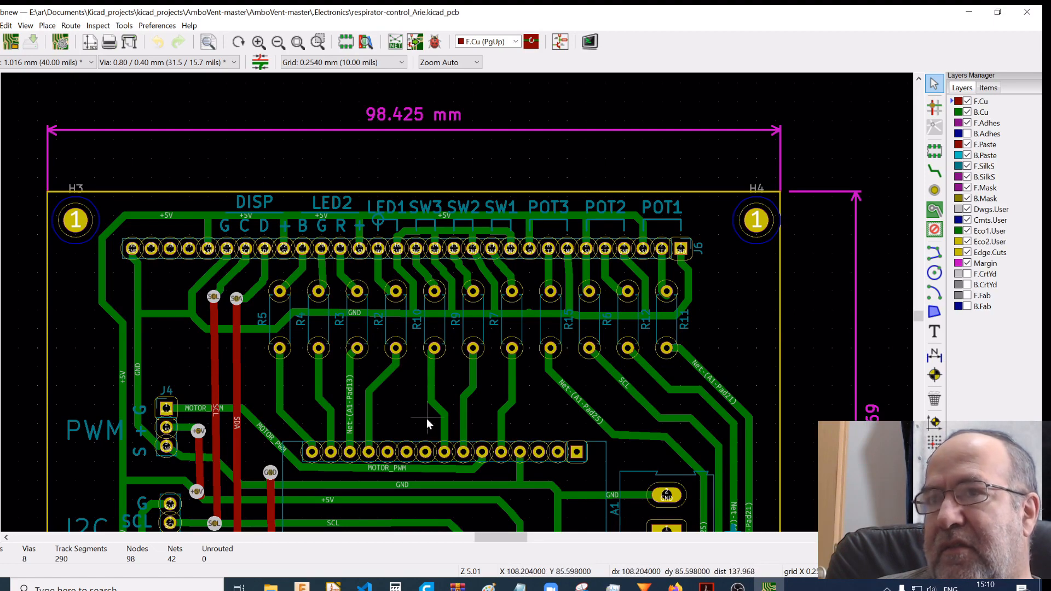
scroll(427, 421, "down", 1)
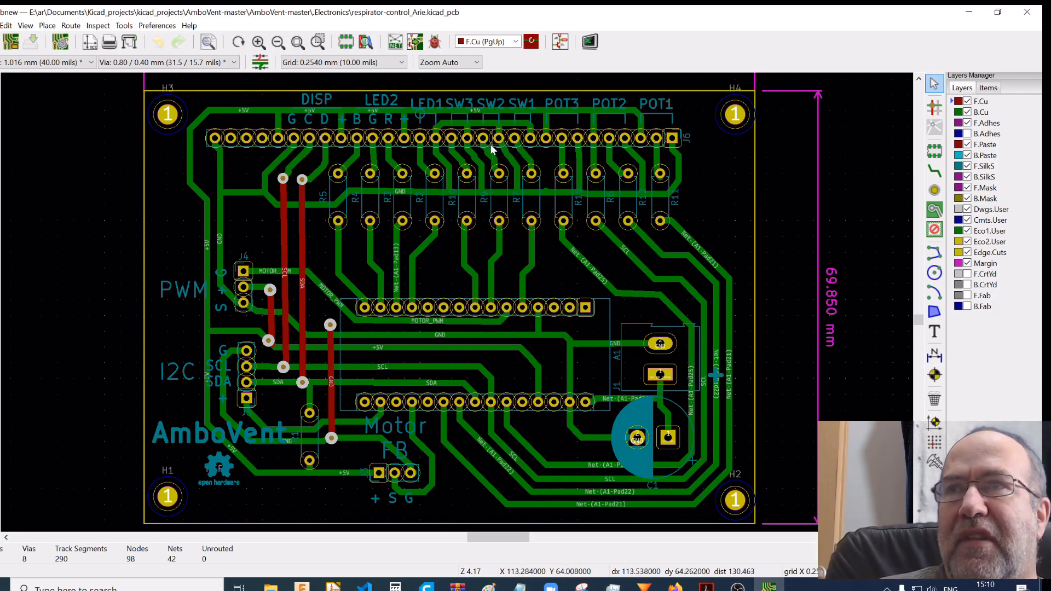
Examine the GND tracks linking the LED1 and SW1 to SW3 pads of header J6 and their routing to the resistors and Arduino
scroll(490, 143, "up", 3)
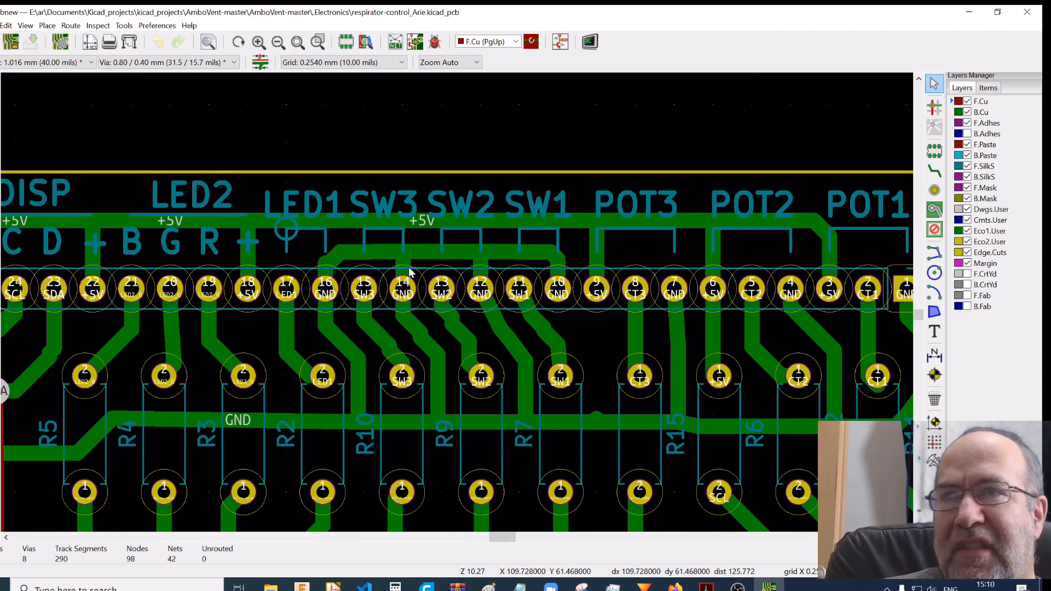
scroll(410, 272, "up", 1)
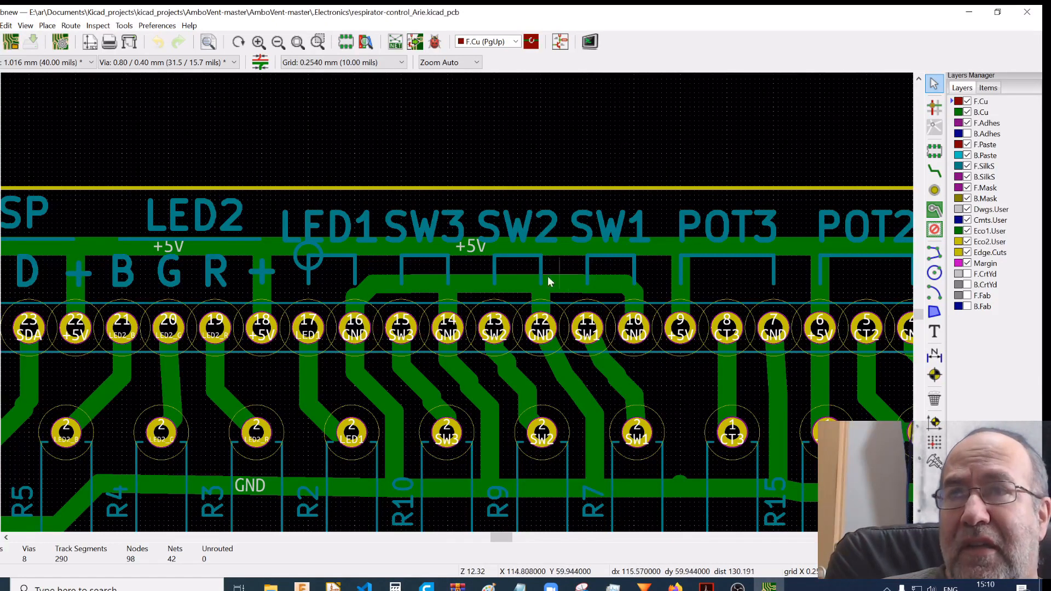
scroll(612, 309, "down", 1)
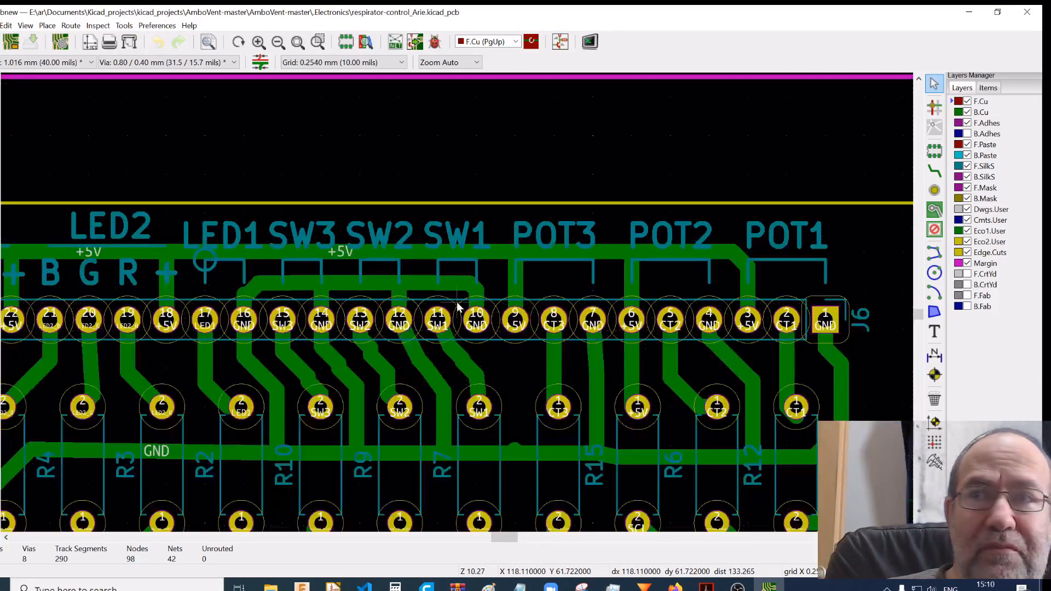
scroll(459, 307, "down", 3)
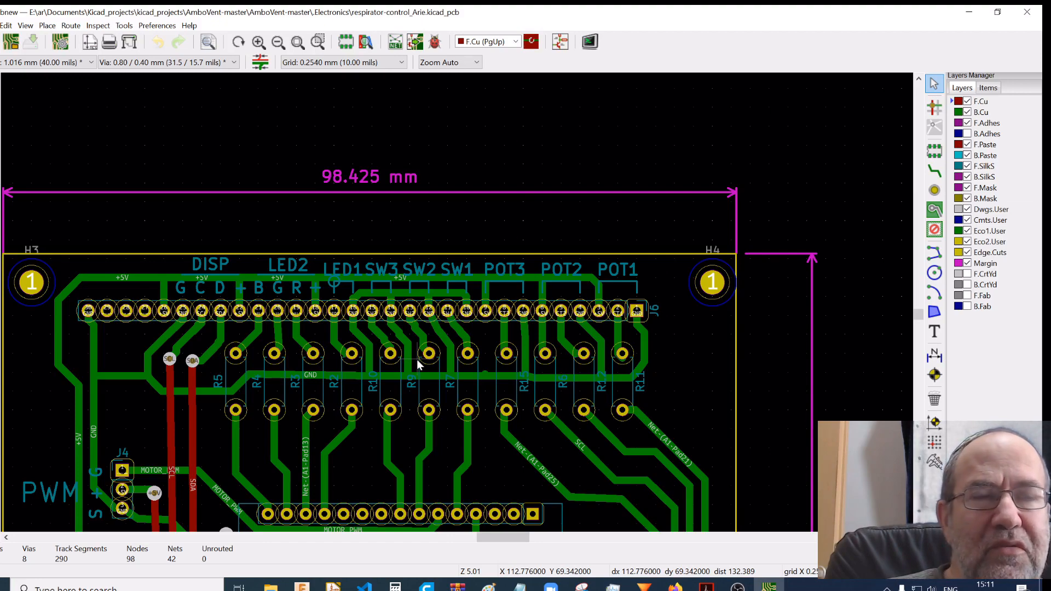
scroll(416, 359, "up", 3)
scroll(457, 301, "down", 3)
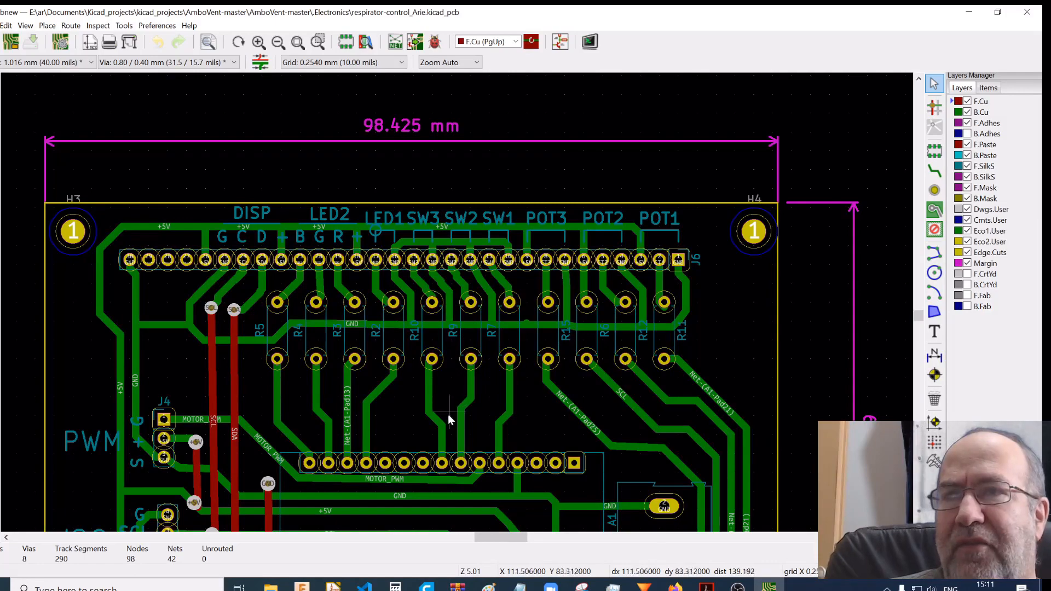
scroll(438, 431, "down", 1)
middle_click_drag(438, 430, 485, 235)
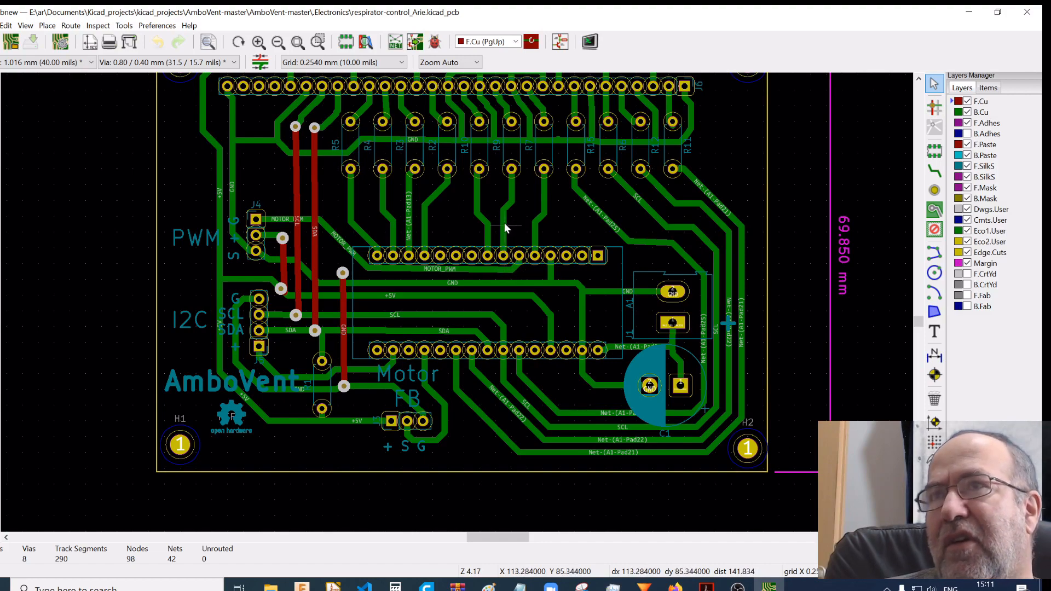
middle_click_drag(504, 214, 469, 316)
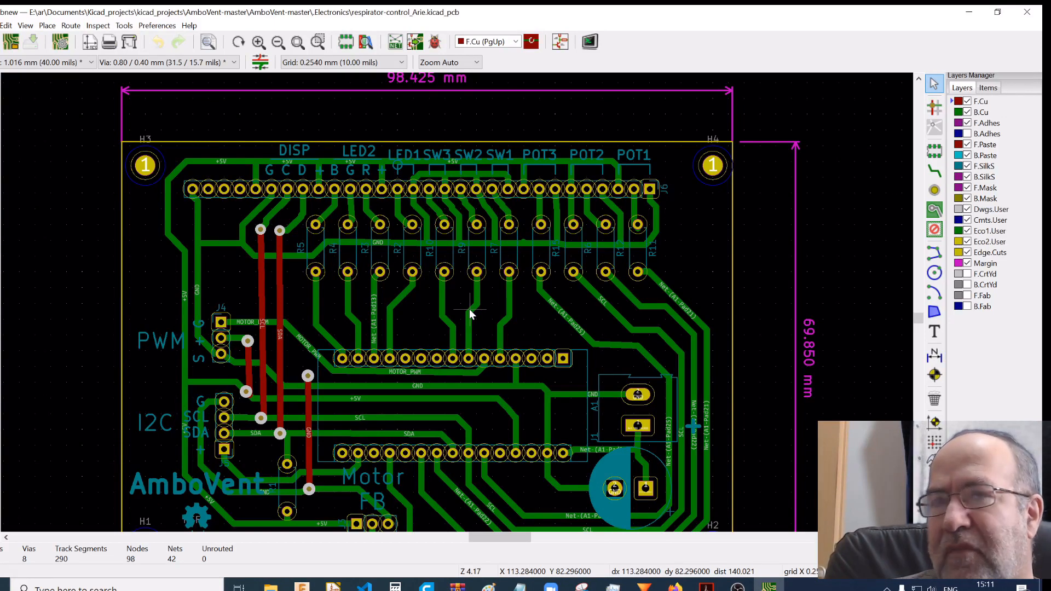
middle_click_drag(474, 404, 487, 337)
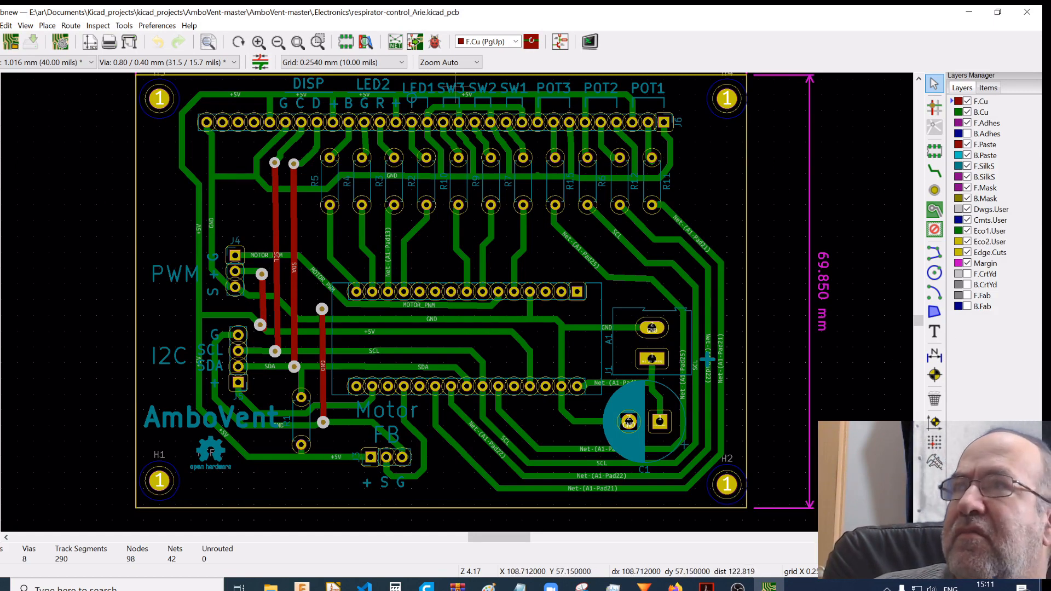
Open the 3D view of the board and inspect the jumper tracks beside the PWM and I2C headers
left_click(23, 27)
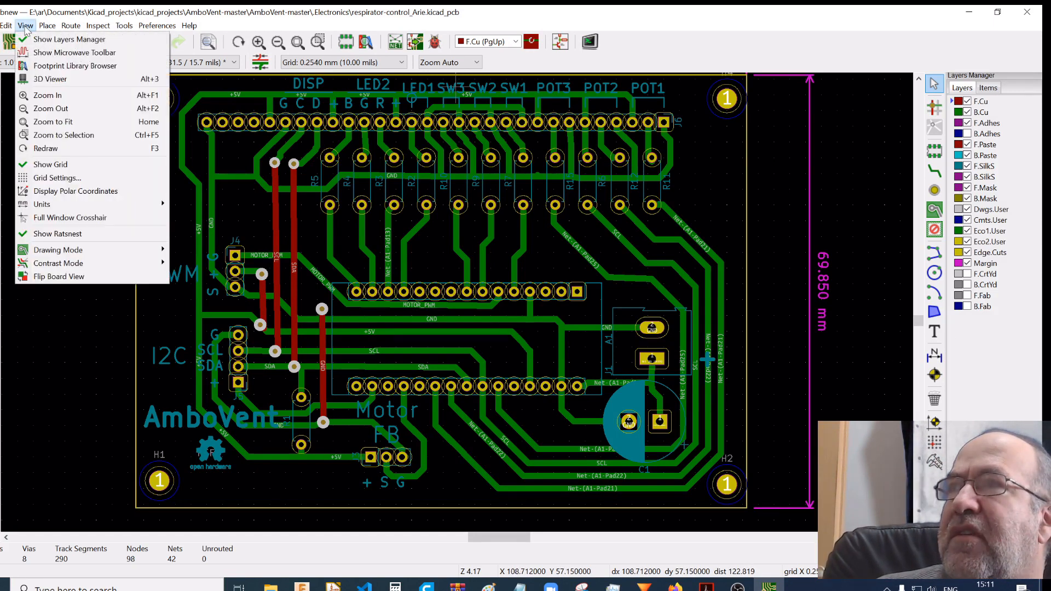
left_click(40, 79)
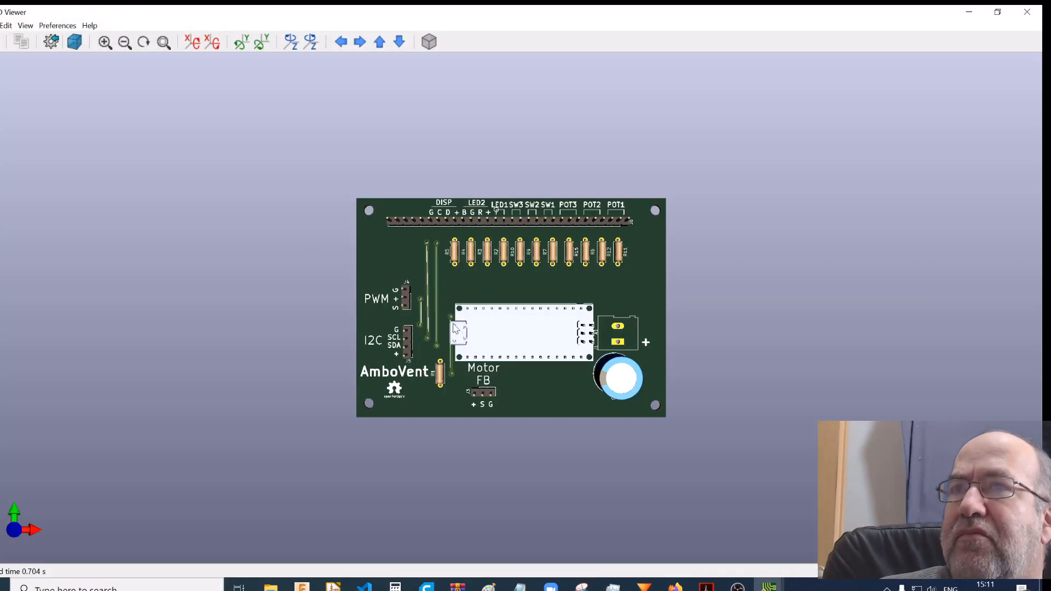
scroll(509, 340, "up", 3)
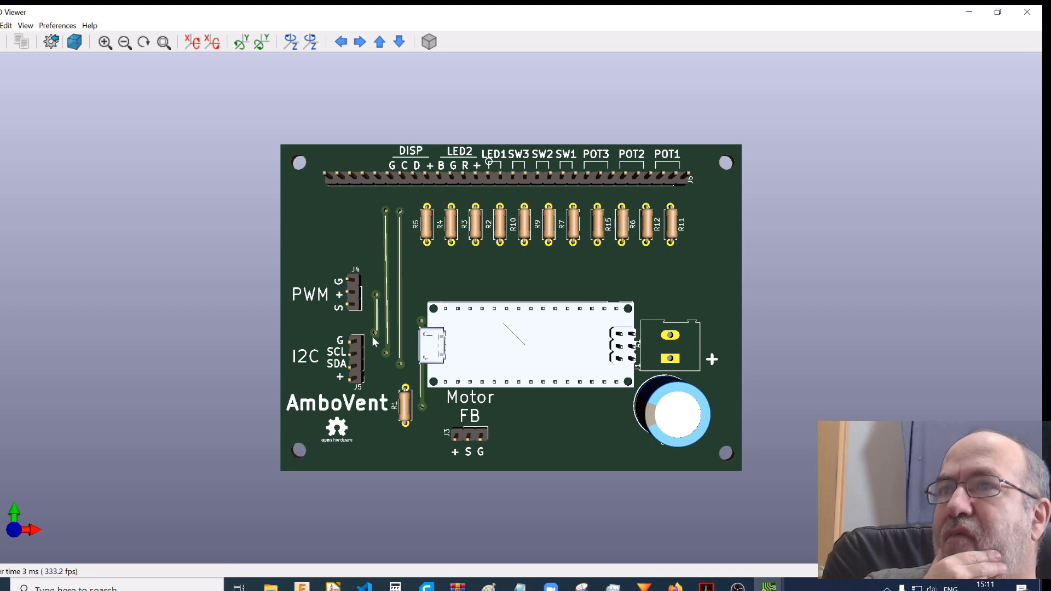
scroll(348, 353, "up", 3)
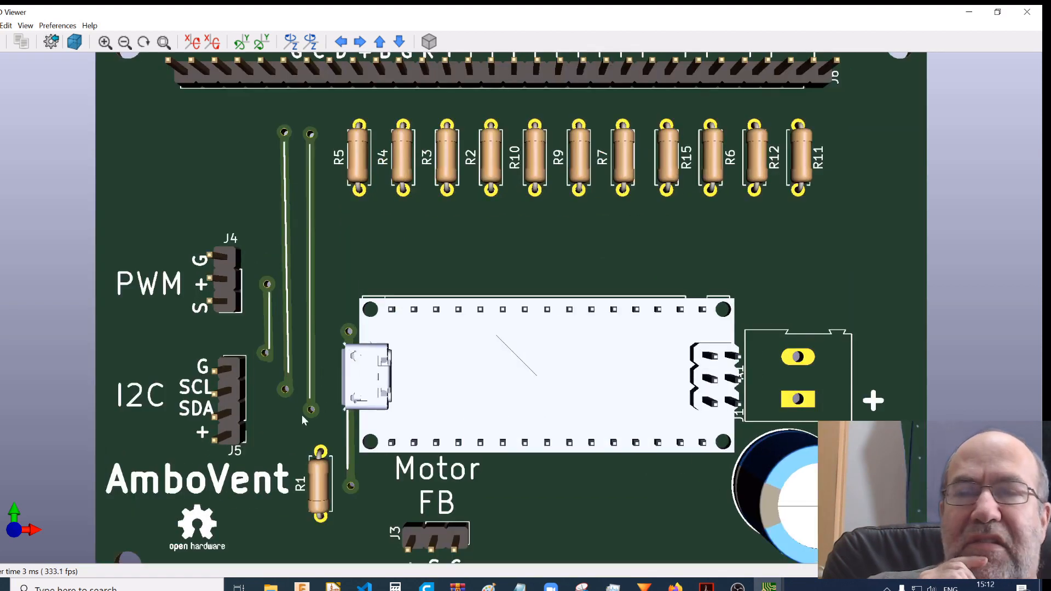
Inspect the 3D board's component side around the Arduino, power connector and capacitor C1, and the copper tracks on its underside
scroll(305, 419, "up", 2)
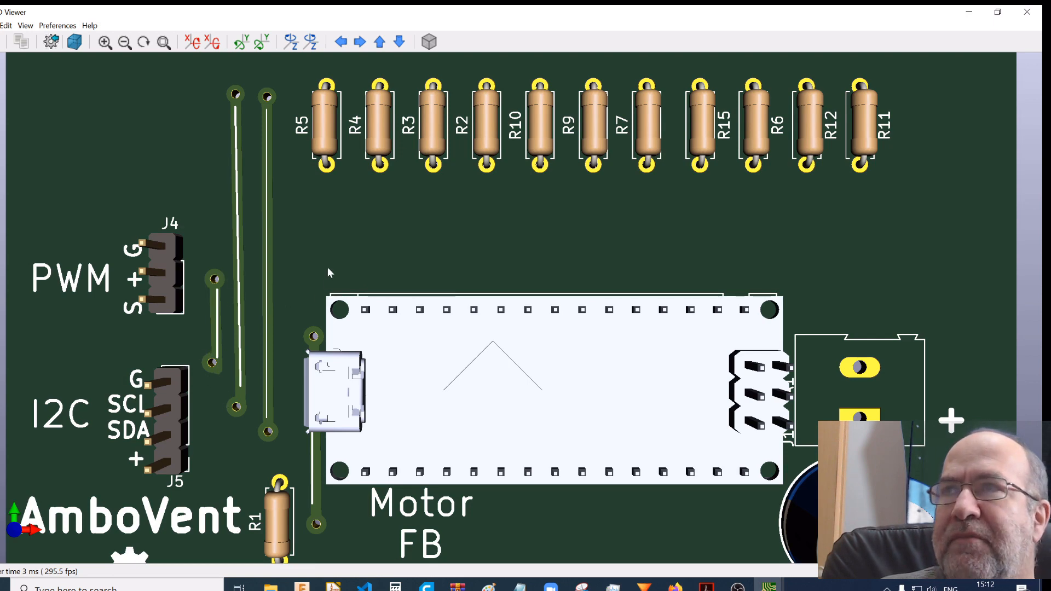
scroll(327, 260, "down", 2)
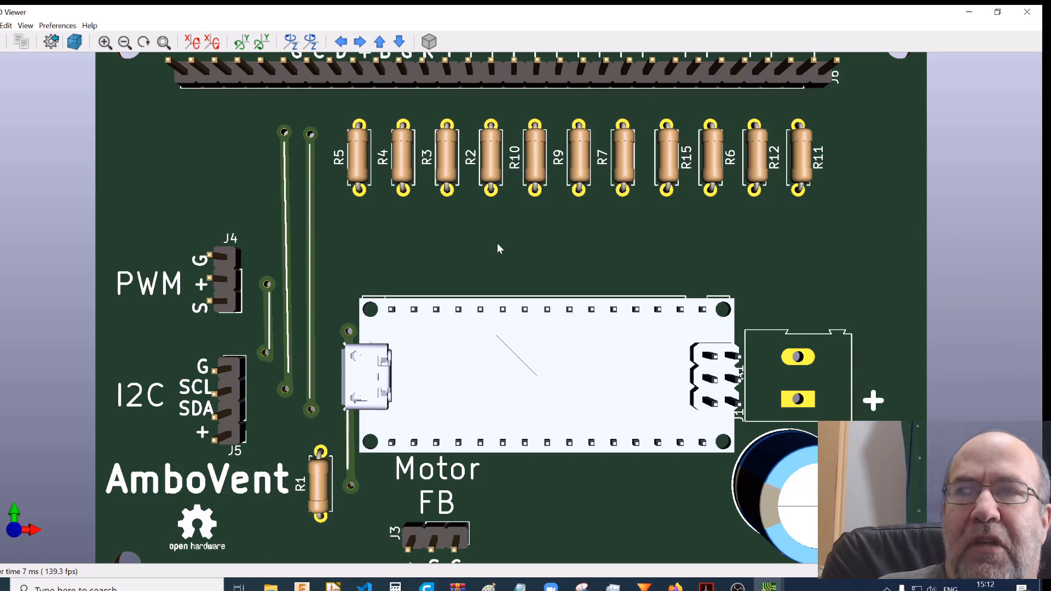
scroll(497, 249, "down", 3)
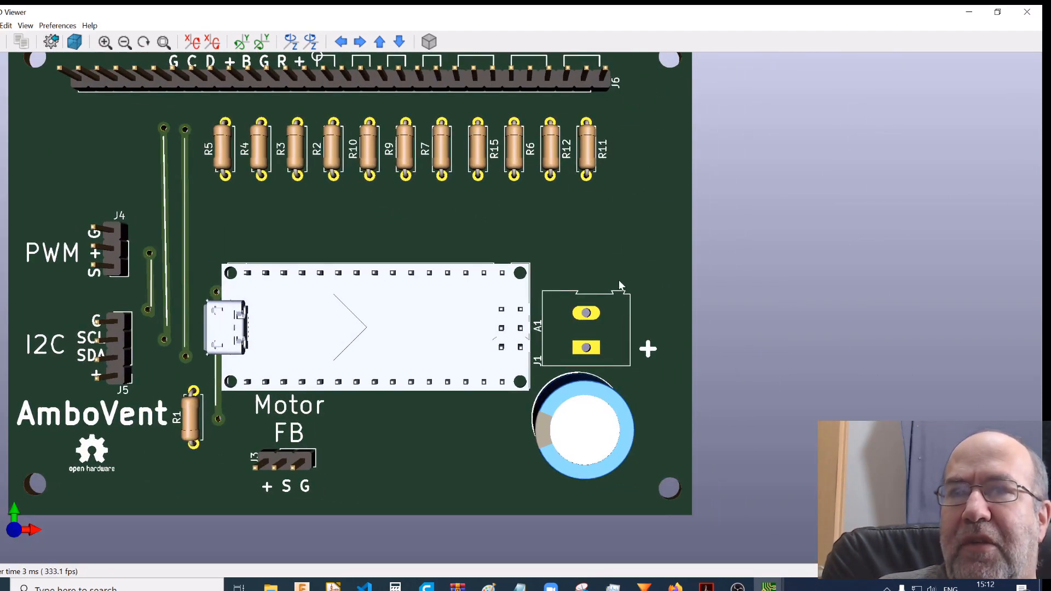
middle_click_drag(620, 290, 463, 196)
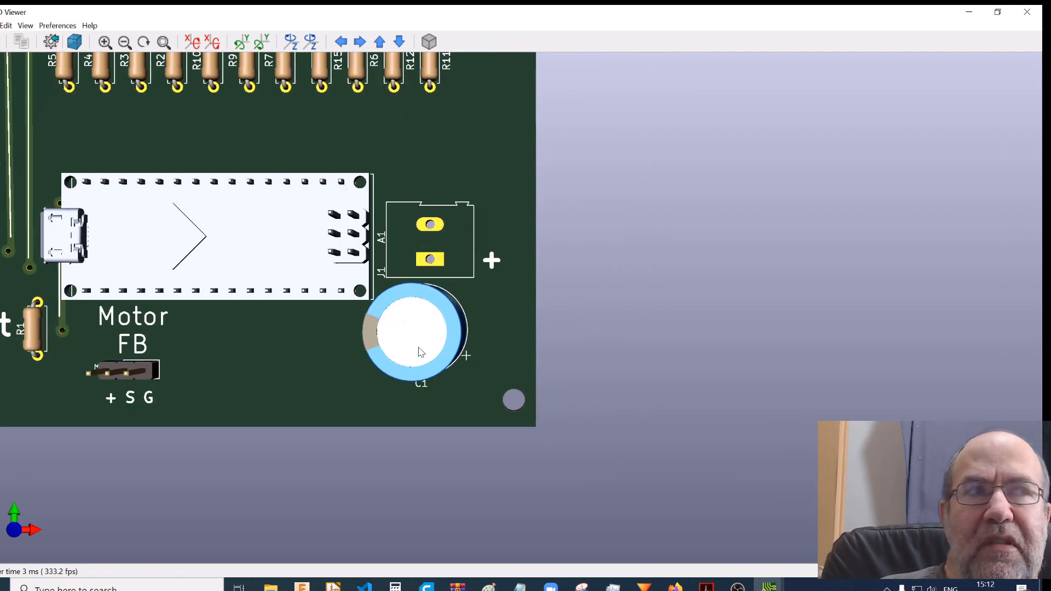
left_click_drag(320, 392, 1023, 221)
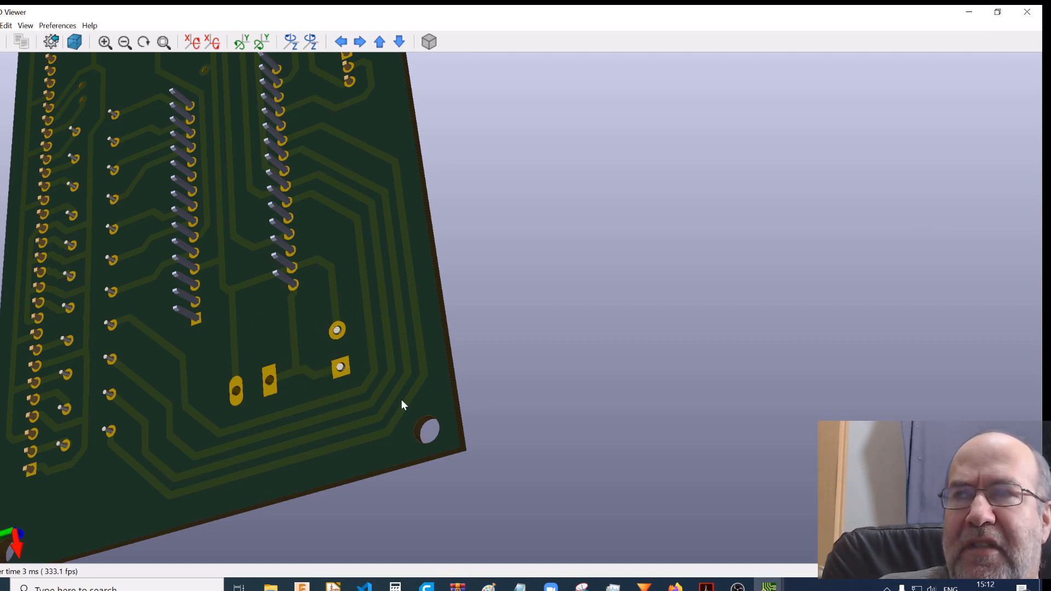
left_click_drag(429, 412, 566, 119)
left_click_drag(590, 379, 292, 155)
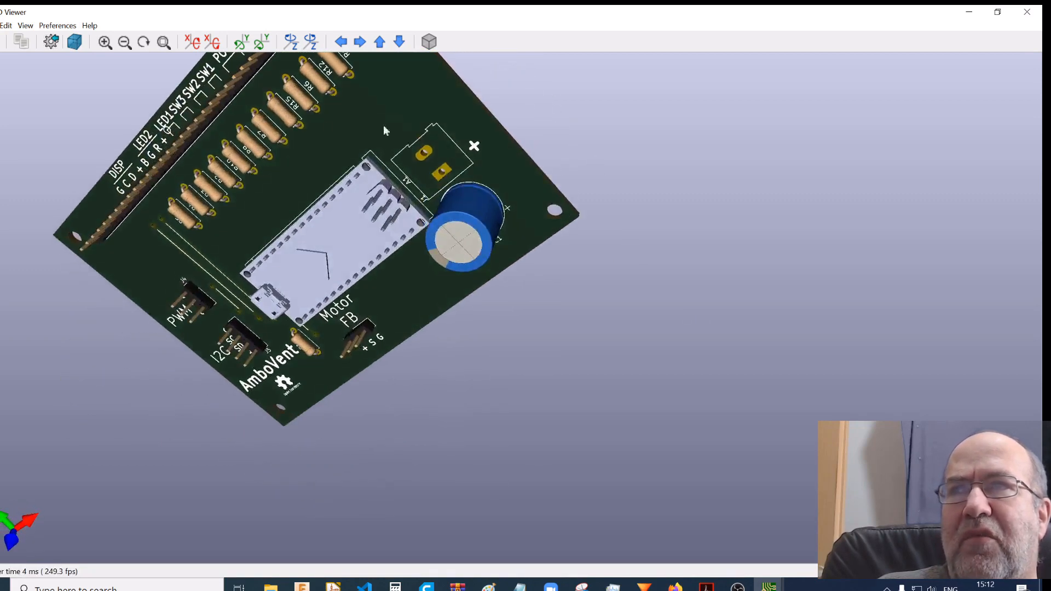
scroll(292, 156, "up", 3)
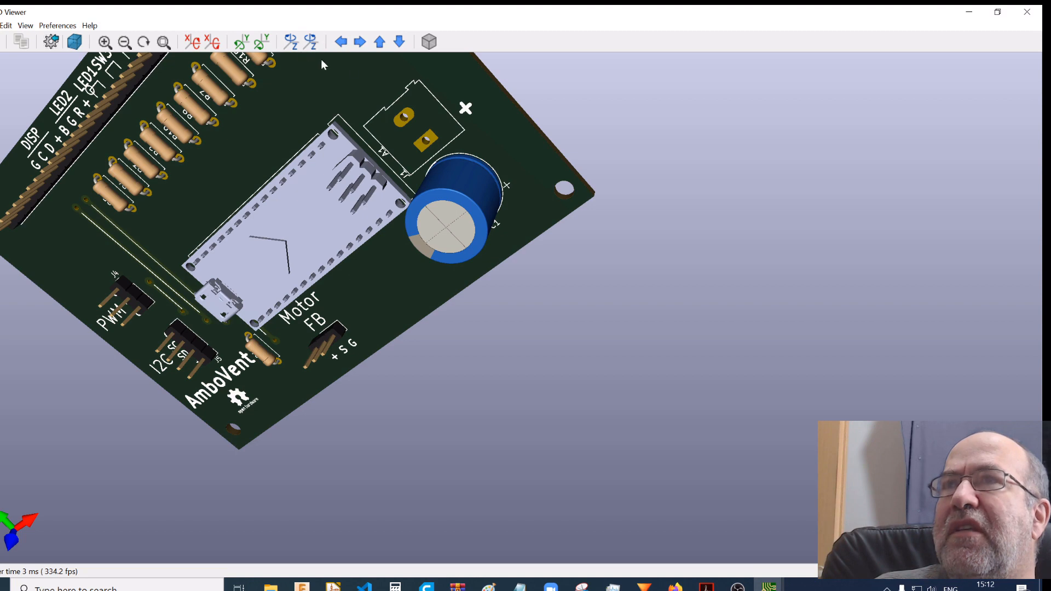
View the whole board from above in orthographic projection, then close the 3D viewer to return to the layout
left_click(430, 42)
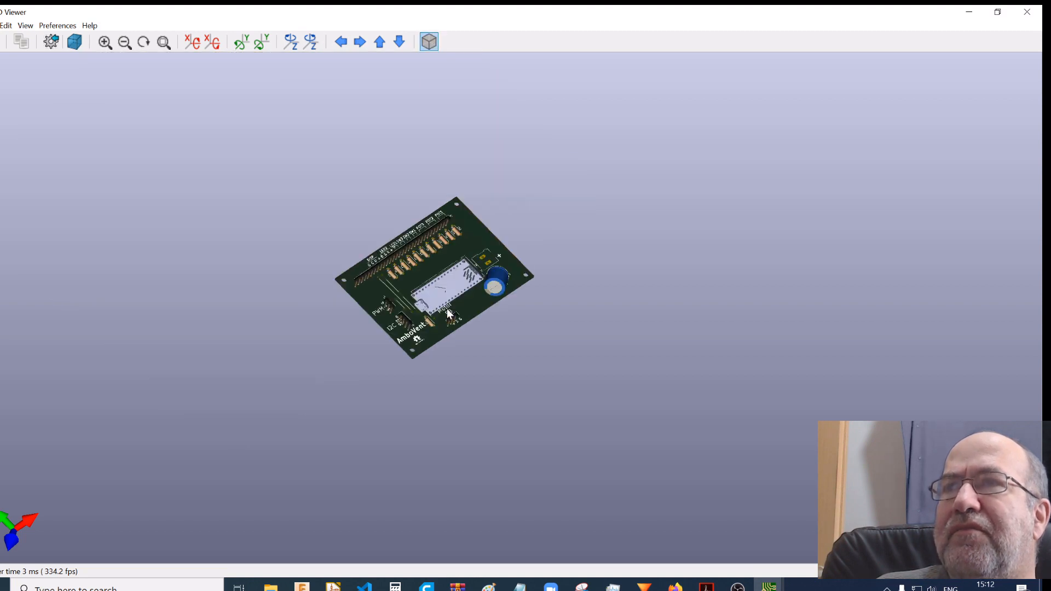
left_click_drag(434, 294, 608, 227)
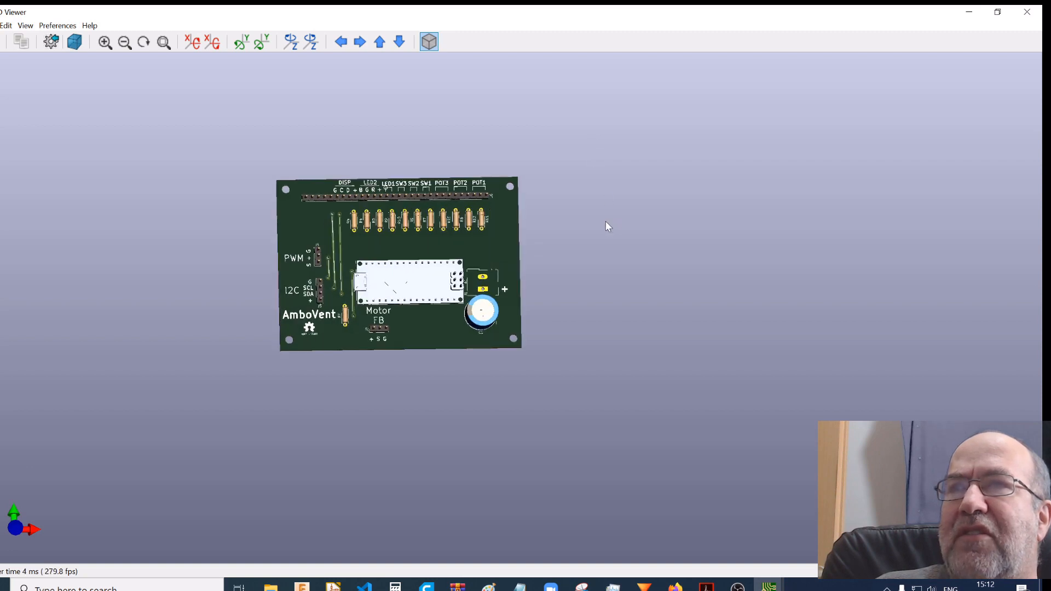
scroll(605, 222, "up", 2)
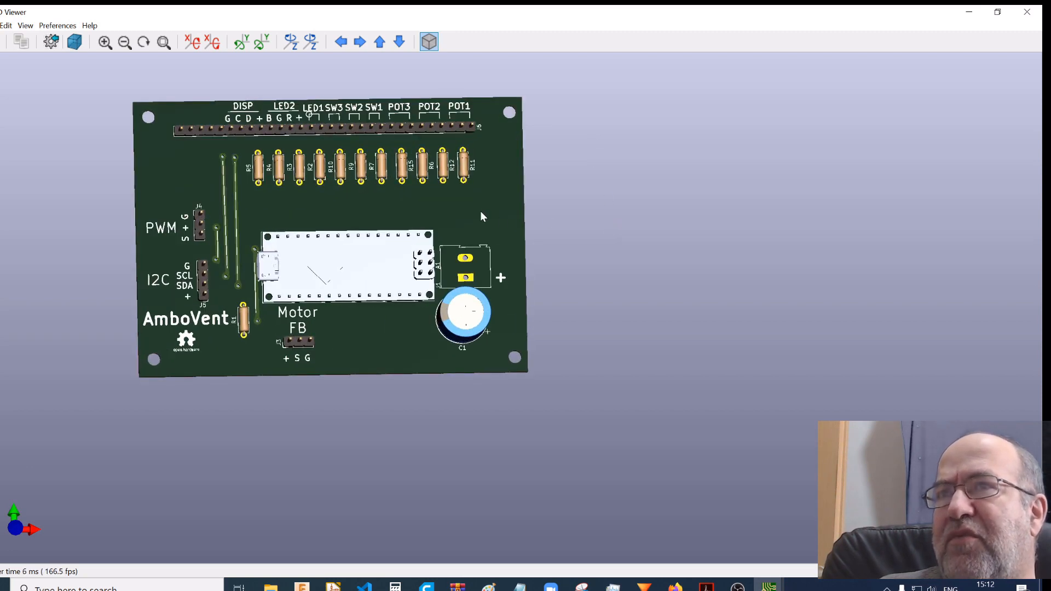
middle_click_drag(481, 211, 590, 307)
scroll(543, 331, "up", 1)
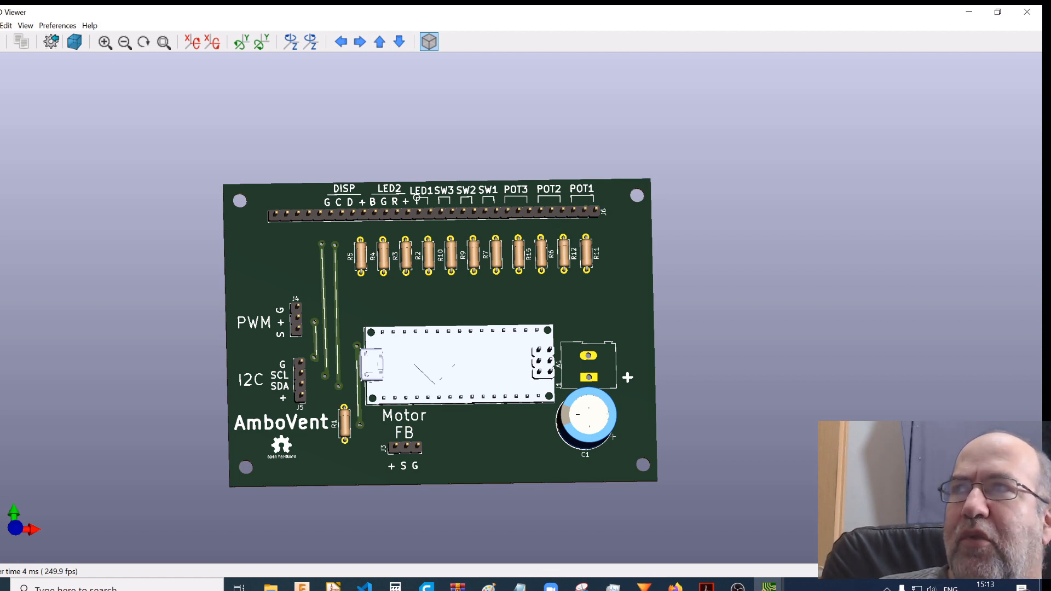
key("alt+f")
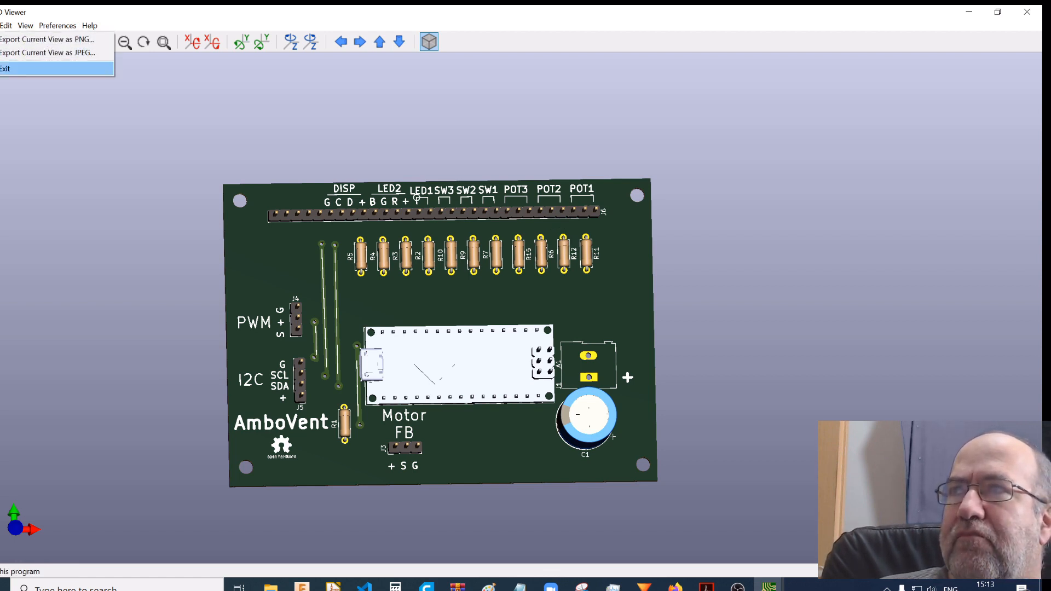
left_click(4, 68)
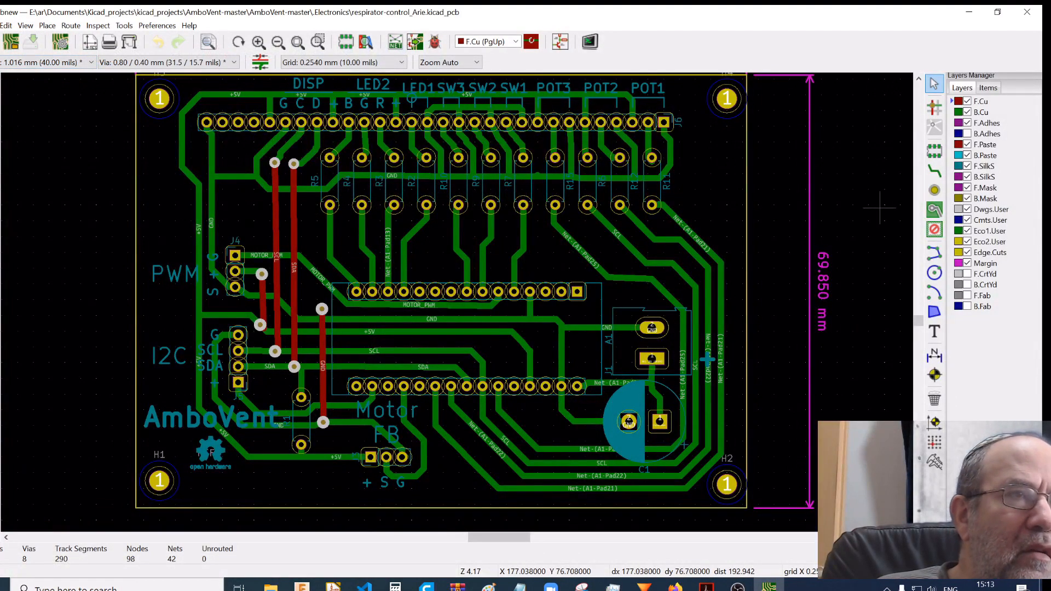